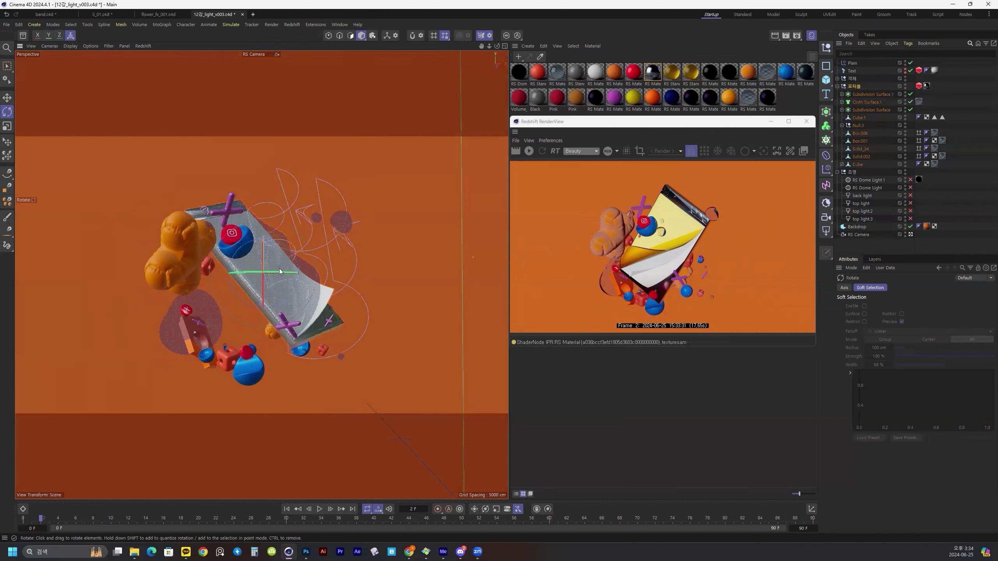
# Step: Move the phone group slightly down and left, and pull the orange puffy figure away from it
pyautogui.press('e')
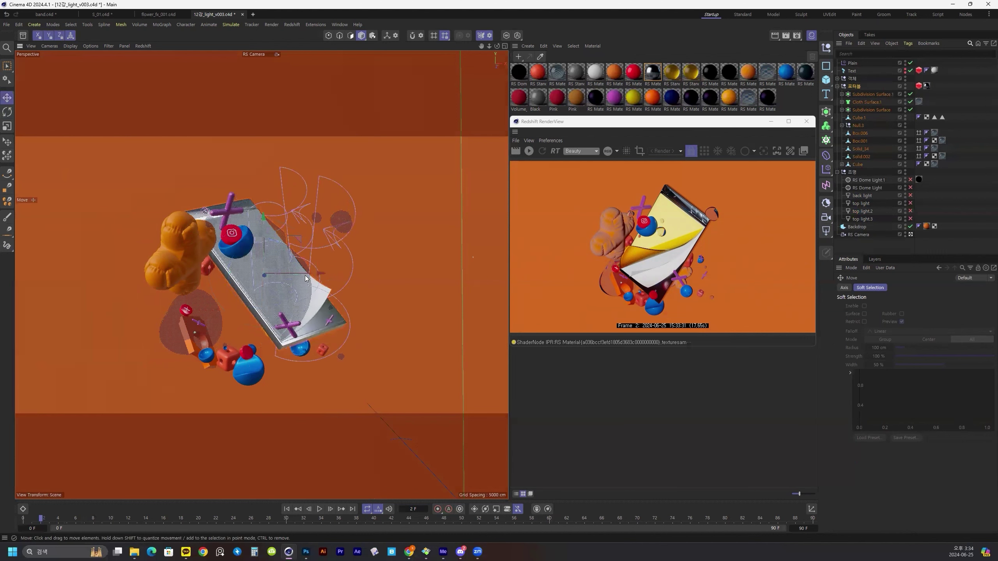
pyautogui.hotkey('ctrl', 'z')
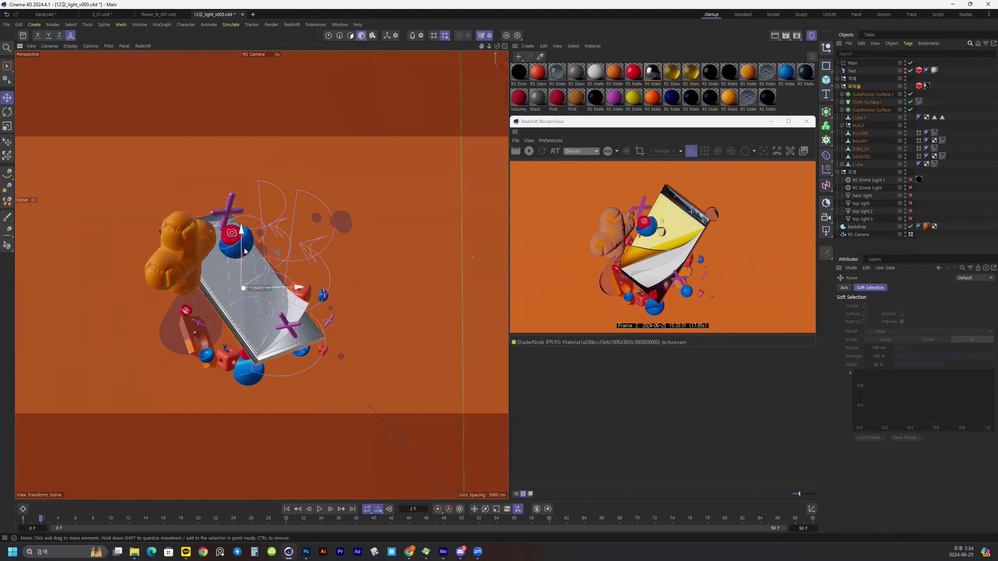
pyautogui.click(191, 250)
pyautogui.moveTo(238, 254); pyautogui.dragTo(152, 215)
# Step: Move the large translucent blob below the phone's lower right corner and raise the holed orange block beside the phone's left edge
pyautogui.moveTo(206, 317); pyautogui.dragTo(341, 378)
pyautogui.moveTo(185, 347); pyautogui.dragTo(169, 299)
pyautogui.moveTo(113, 262); pyautogui.dragTo(129, 282)
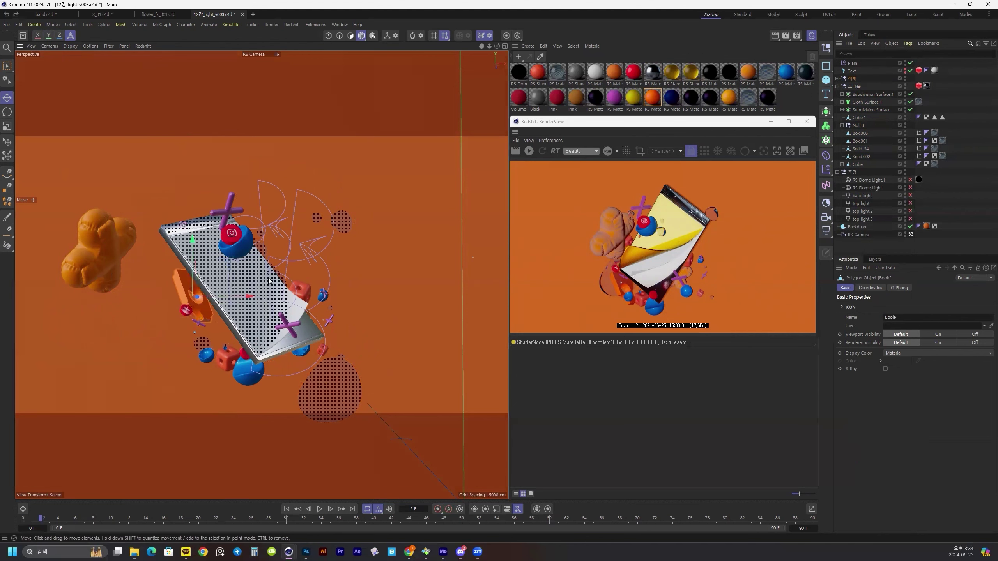
# Step: Move the red die on the phone's right side outward, and place the small purple cross below it
pyautogui.click(318, 285)
pyautogui.moveTo(307, 293); pyautogui.dragTo(363, 264)
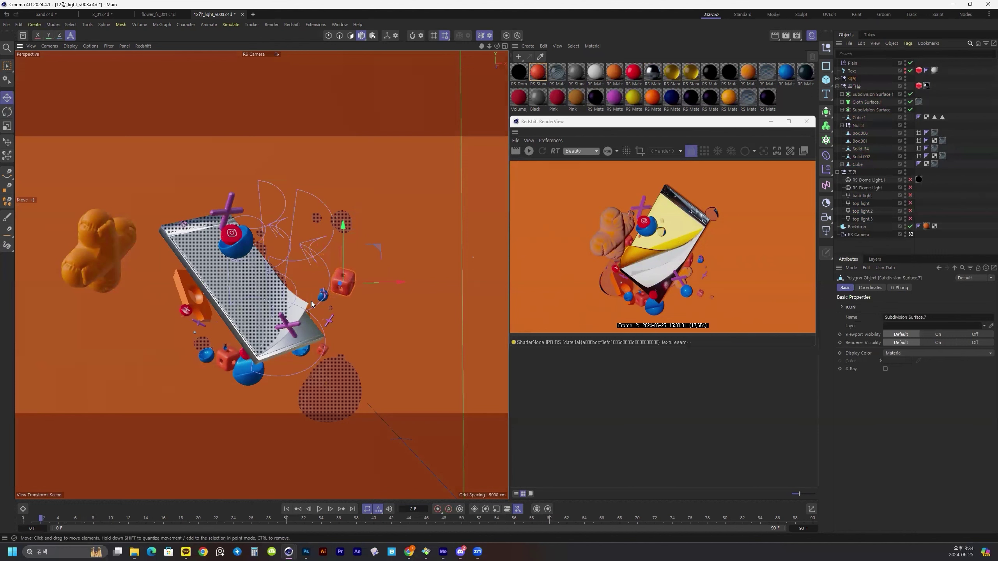
pyautogui.click(332, 322)
pyautogui.moveTo(332, 307); pyautogui.dragTo(399, 318)
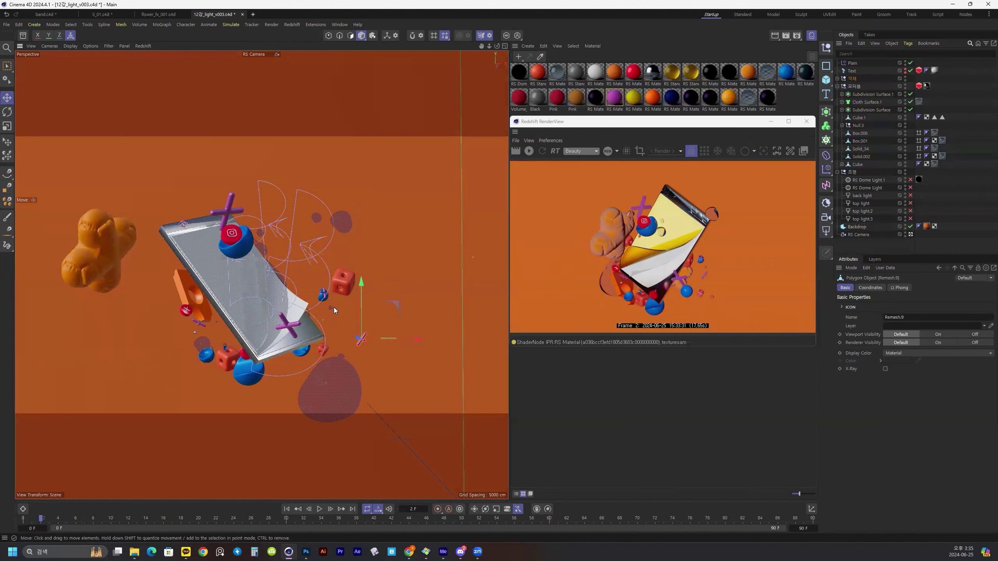
pyautogui.click(344, 280)
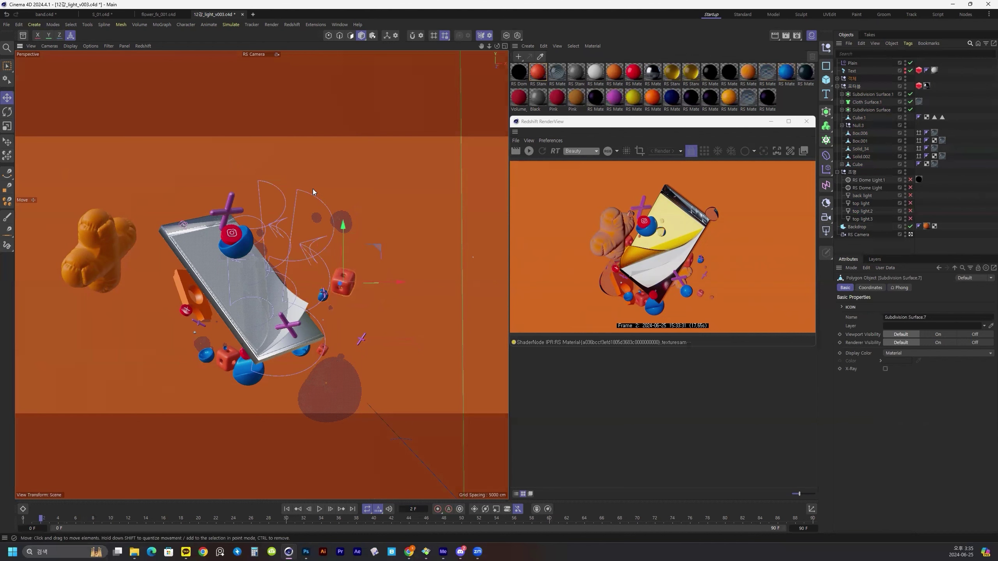
pyautogui.click(316, 218)
pyautogui.click(261, 232)
pyautogui.click(337, 223)
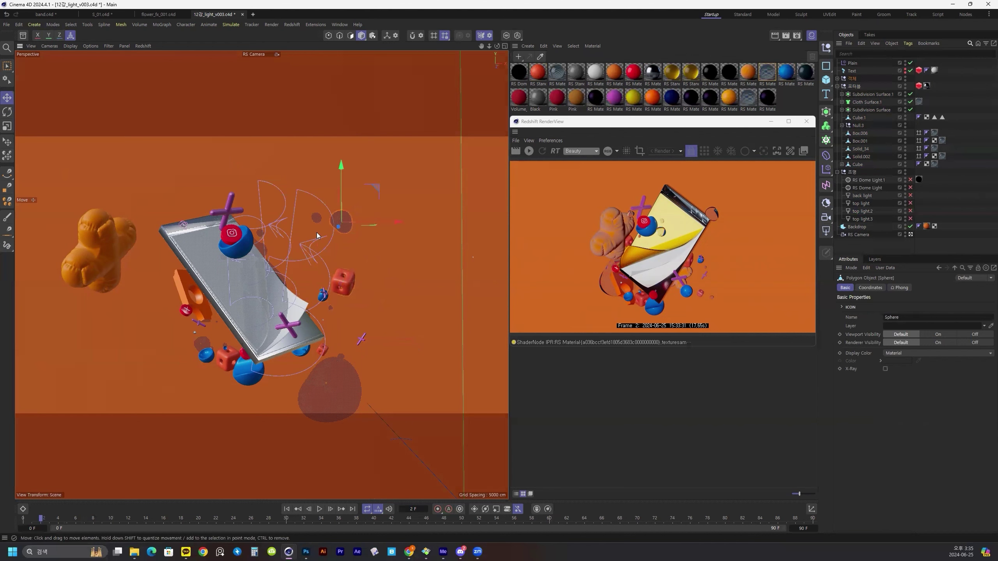
pyautogui.click(220, 219)
pyautogui.click(243, 277)
pyautogui.click(235, 253)
pyautogui.moveTo(266, 228); pyautogui.dragTo(296, 227)
pyautogui.press('t')
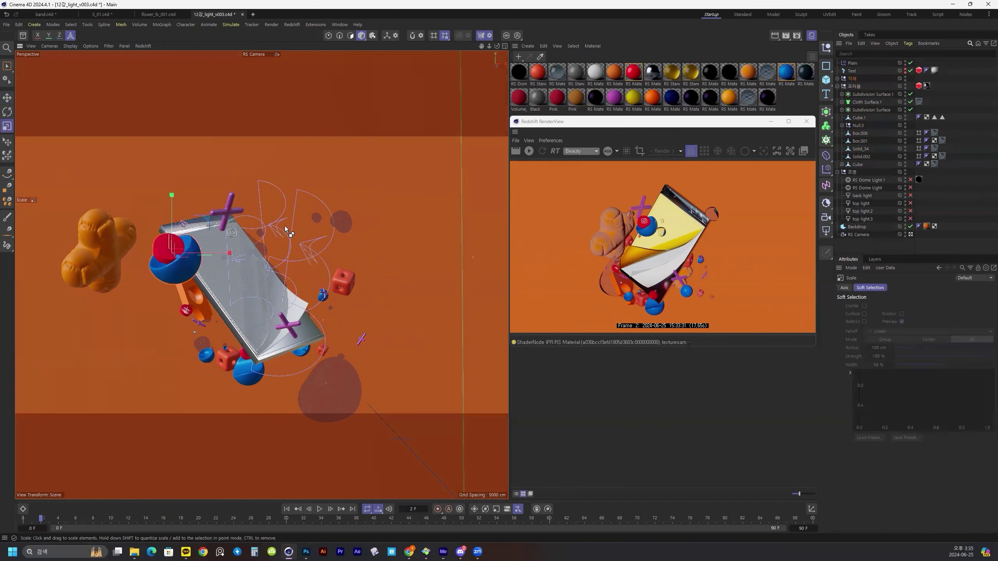
pyautogui.hotkey('ctrl', 'z')
pyautogui.hotkey('ctrl', 'z')
pyautogui.hotkey('ctrl', 'z')
# Step: Move the blue ball with its Instagram badge to the phone's upper left edge, and tilt and raise the upper purple cross
pyautogui.press('e')
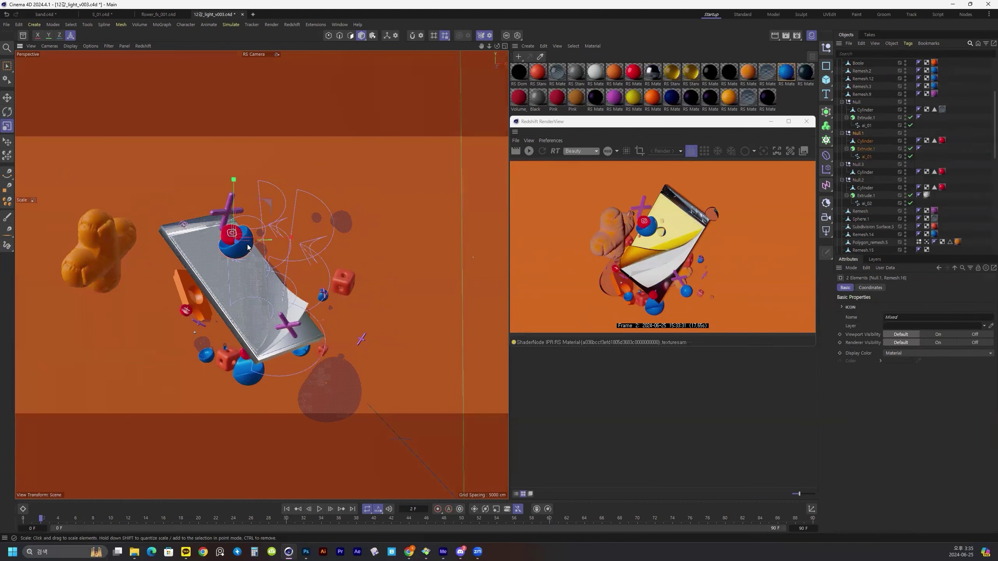
pyautogui.moveTo(272, 217); pyautogui.dragTo(199, 235)
pyautogui.press('r')
pyautogui.click(244, 206)
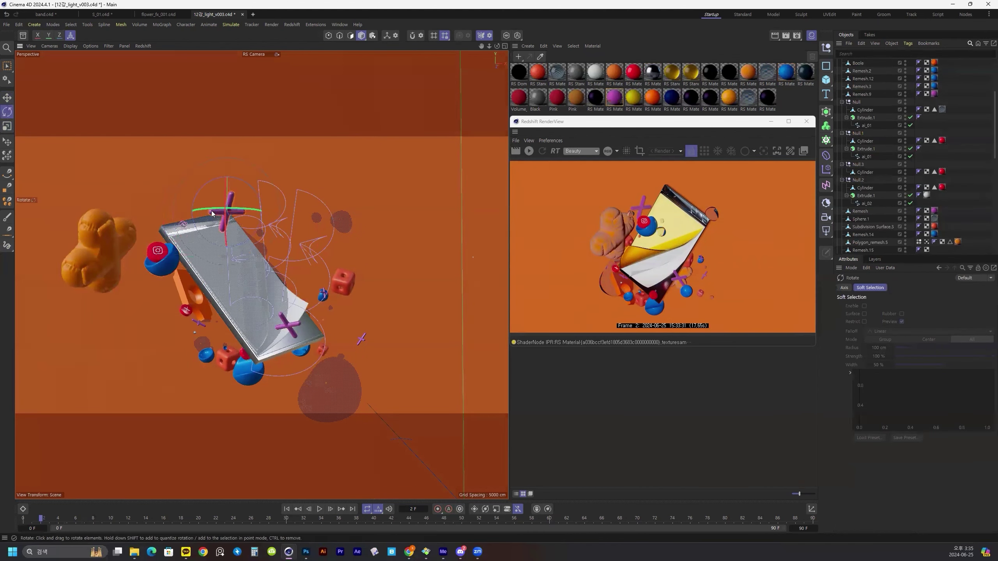
pyautogui.press('e')
pyautogui.moveTo(250, 255)
pyautogui.mouseDown()
pyautogui.moveTo(216, 215)
pyautogui.moveTo(240, 241)
pyautogui.mouseUp()
# Step: Move the holed orange block behind the puffy figure's upper left, and the small red badge below the Instagram ball
pyautogui.click(203, 312)
pyautogui.moveTo(229, 288); pyautogui.dragTo(105, 217)
pyautogui.click(187, 311)
pyautogui.moveTo(249, 276); pyautogui.dragTo(123, 262)
pyautogui.press('r')
pyautogui.press('e')
pyautogui.moveTo(123, 262); pyautogui.dragTo(128, 247)
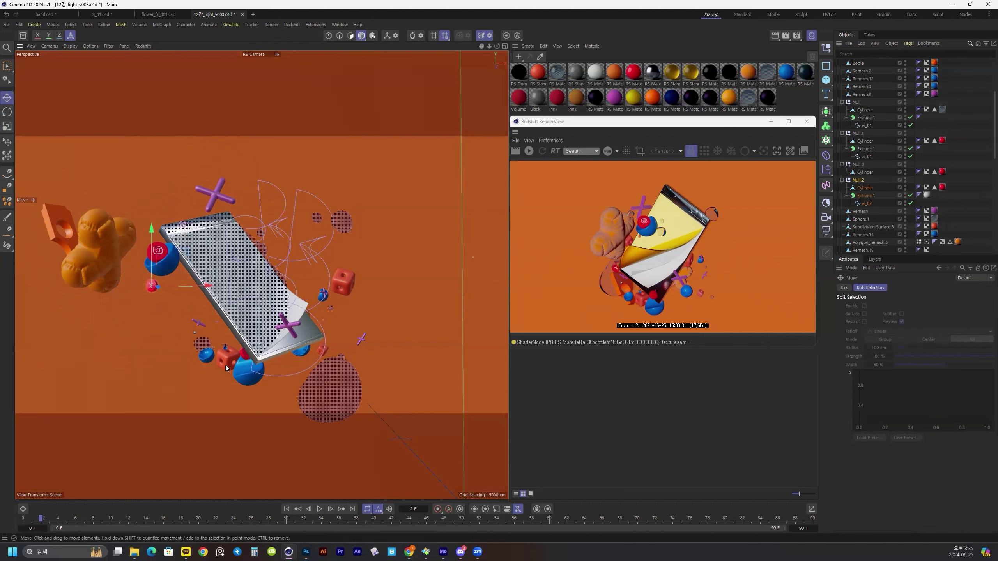
# Step: Move the red die under the phone slightly down and left
pyautogui.click(226, 367)
pyautogui.moveTo(226, 367); pyautogui.dragTo(213, 383)
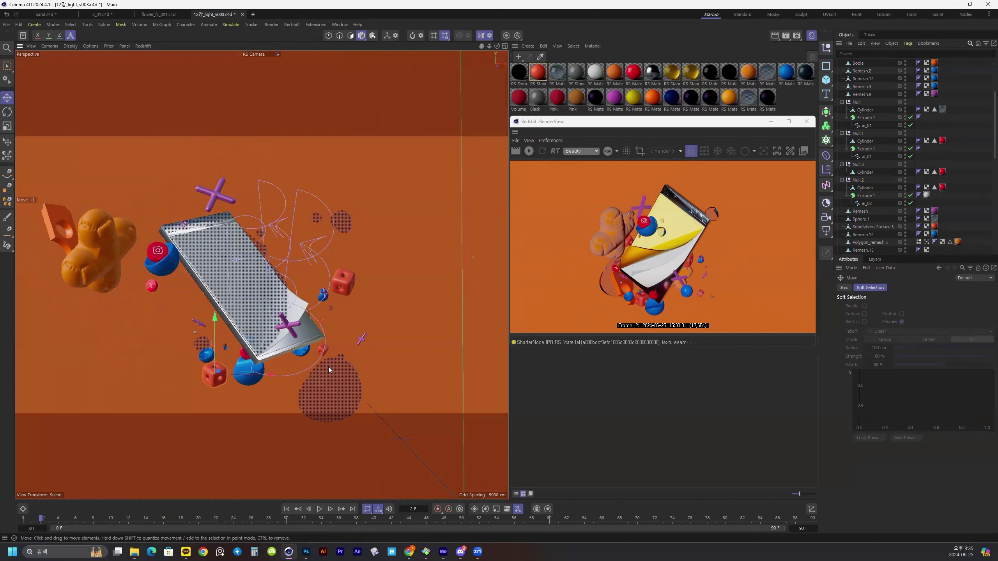
# Step: Duplicate the orange puffy figure, place the copy beyond the phone's lower right corner and rotate it to a different angle
pyautogui.click(116, 241)
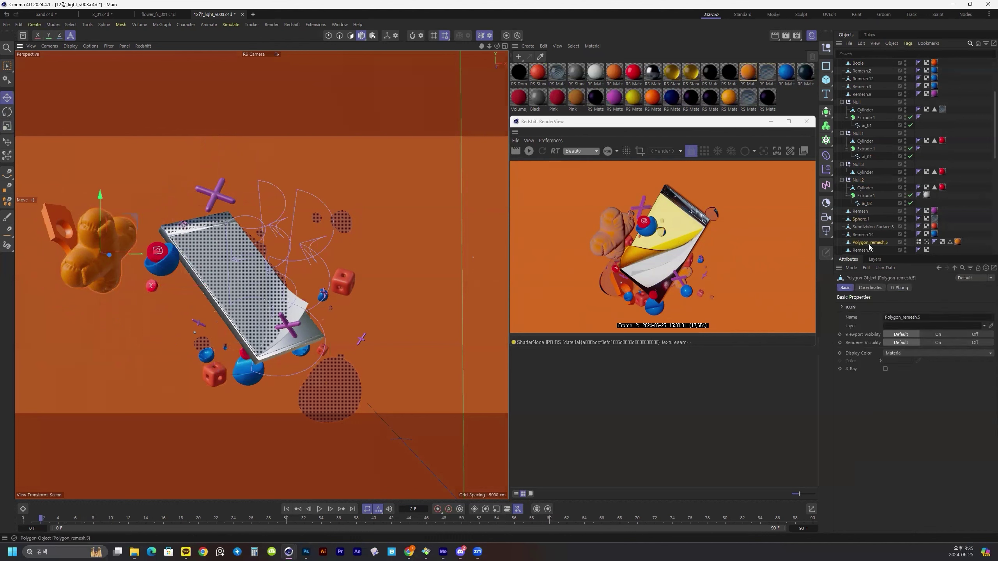
pyautogui.hotkey('ctrl', 'v')
pyautogui.moveTo(249, 215); pyautogui.dragTo(495, 385)
pyautogui.press('r')
pyautogui.moveTo(344, 364); pyautogui.dragTo(391, 332)
pyautogui.press('t')
pyautogui.press('e')
pyautogui.press('r')
pyautogui.moveTo(438, 407); pyautogui.dragTo(438, 399)
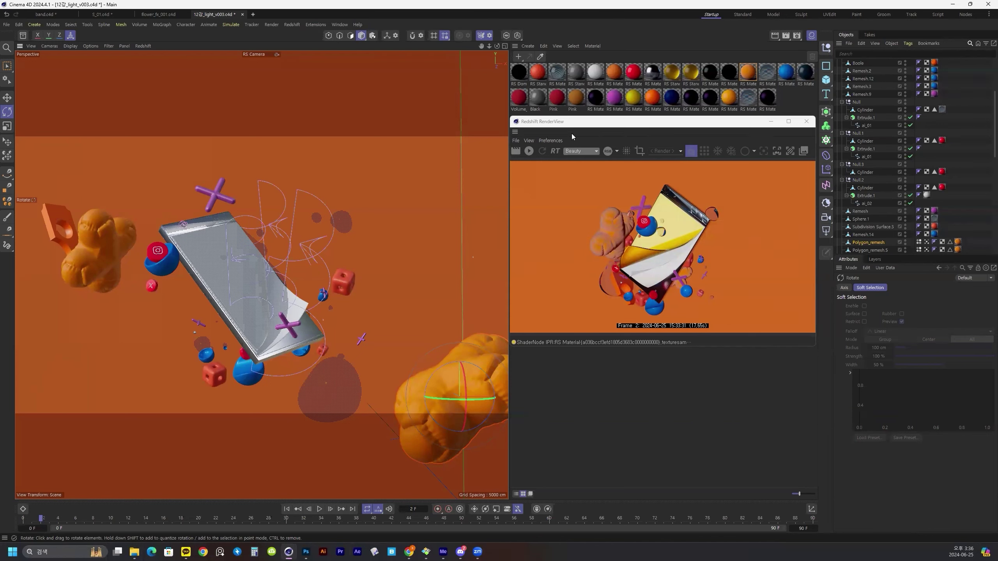
# Step: Adjust the copied figure's position so that it is partly cropped at the lower right of the composition
pyautogui.press('e')
pyautogui.moveTo(472, 398); pyautogui.dragTo(459, 339)
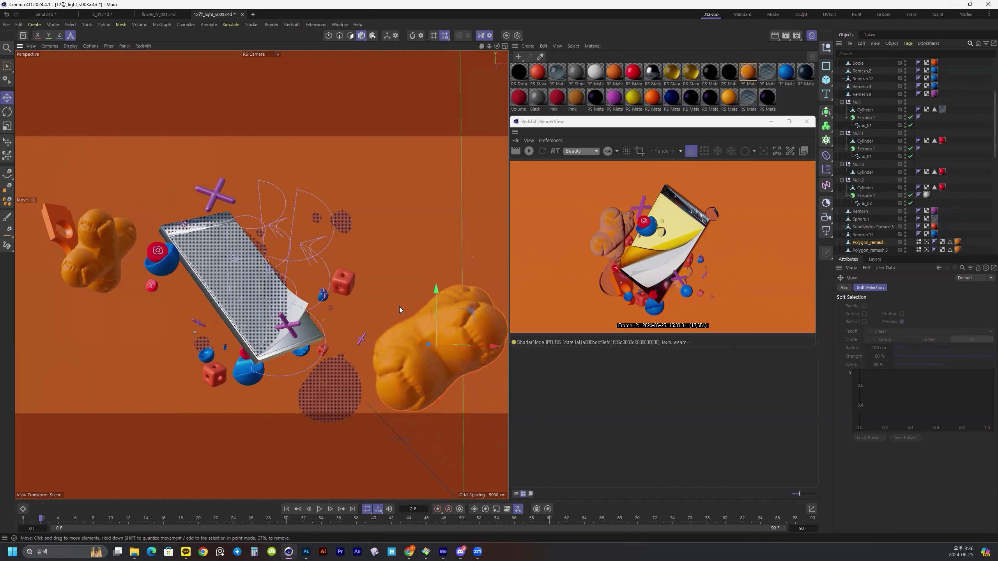
pyautogui.moveTo(414, 355); pyautogui.dragTo(447, 413)
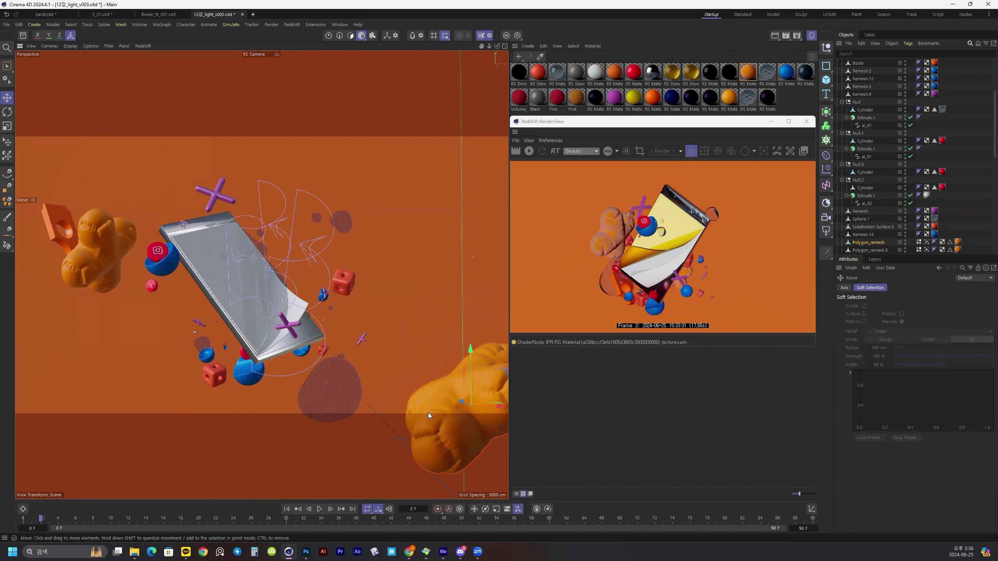
pyautogui.moveTo(444, 393); pyautogui.dragTo(483, 424)
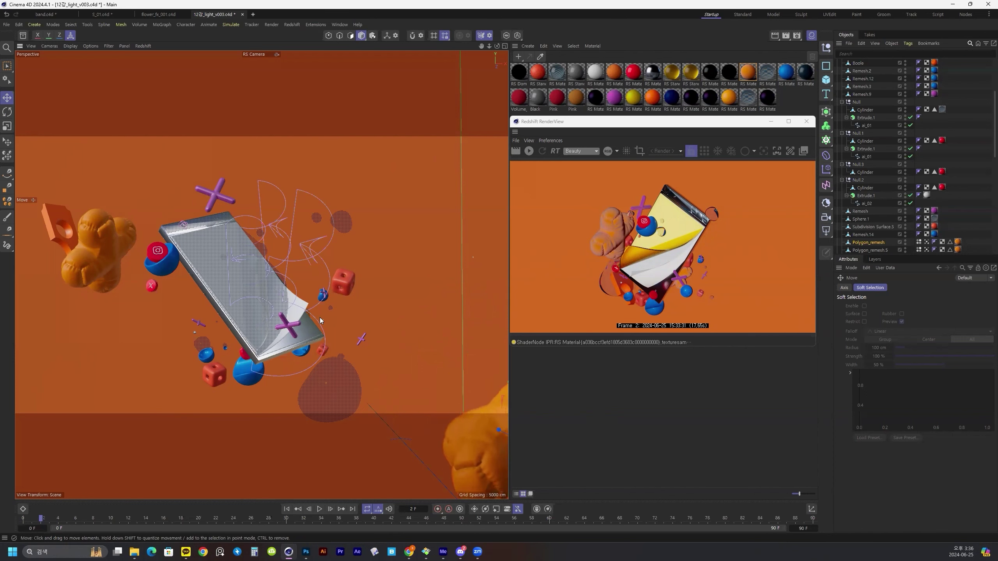
pyautogui.moveTo(476, 454); pyautogui.dragTo(443, 425)
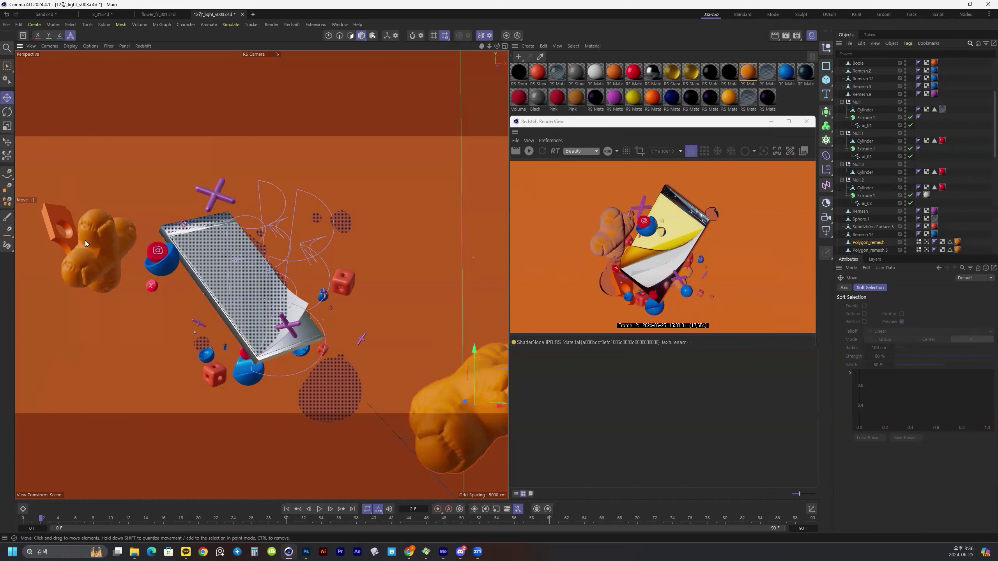
# Step: Make another copy of the orange puffy figure in the composition's upper left corner, and rotate it so it is partly cropped
pyautogui.click(97, 242)
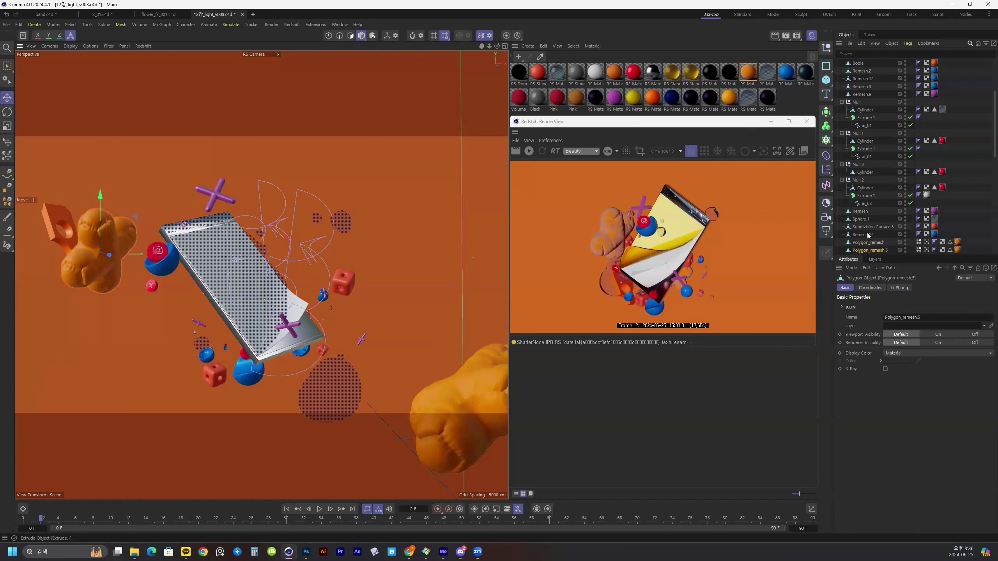
pyautogui.keyDown('ctrl'); pyautogui.moveTo(211, 232); pyautogui.dragTo(129, 114); pyautogui.keyUp('ctrl')
pyautogui.press('r')
pyautogui.moveTo(52, 169); pyautogui.dragTo(116, 63)
pyautogui.moveTo(82, 142); pyautogui.dragTo(76, 162)
pyautogui.press('e')
pyautogui.moveTo(58, 124); pyautogui.dragTo(124, 166)
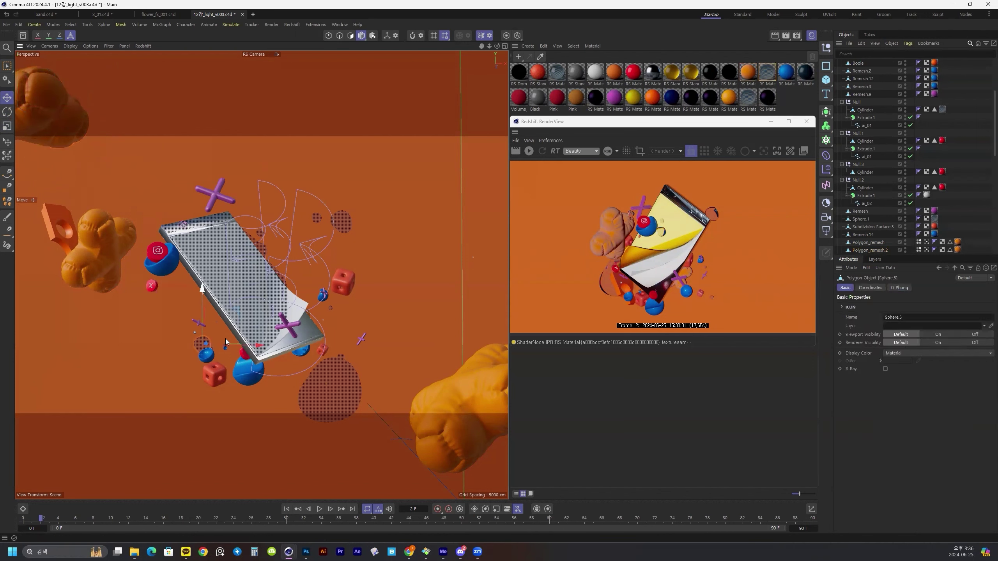
# Step: Shift the translucent sphere and red die at the phone's lower left closer to it, and nudge the upper right translucent sphere down
pyautogui.moveTo(223, 335); pyautogui.dragTo(247, 329)
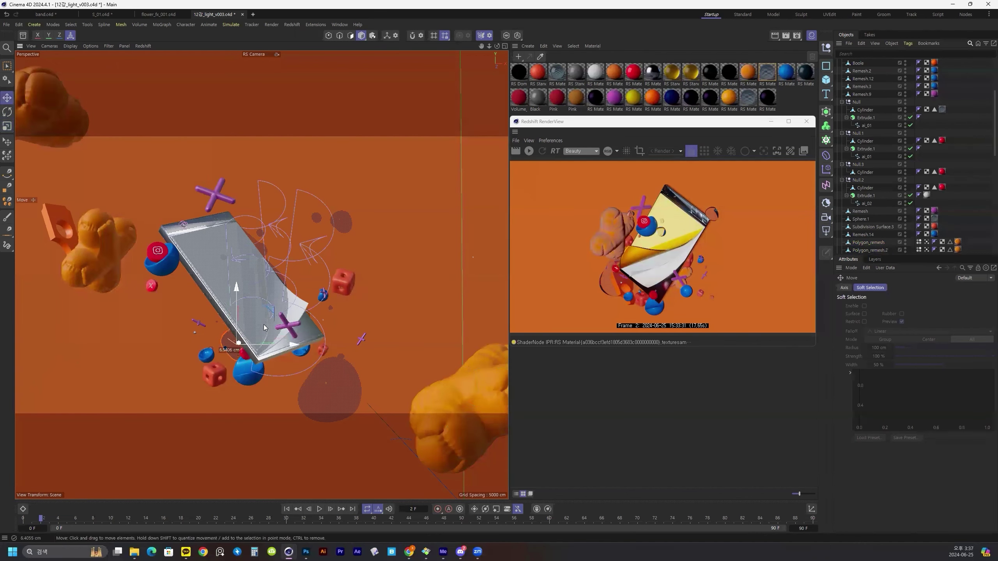
pyautogui.click(218, 379)
pyautogui.moveTo(230, 412)
pyautogui.mouseDown()
pyautogui.moveTo(210, 407)
pyautogui.moveTo(244, 409)
pyautogui.mouseUp()
pyautogui.click(344, 224)
pyautogui.moveTo(353, 258)
pyautogui.mouseDown()
pyautogui.moveTo(378, 267)
pyautogui.moveTo(363, 269)
pyautogui.mouseUp()
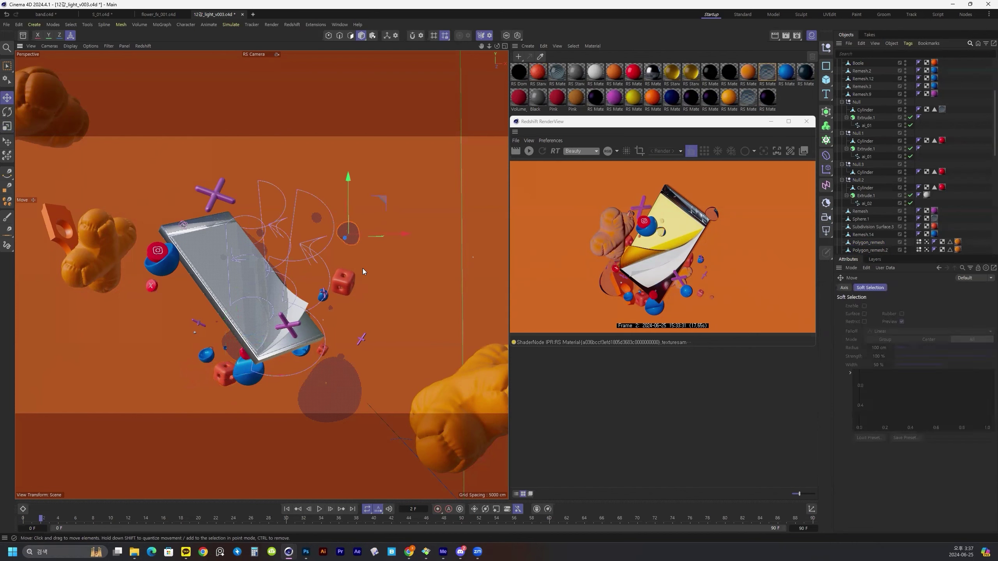
# Step: Start the interactive Redshift render and shift the upper left puffy figure farther out of the frame
pyautogui.click(530, 151)
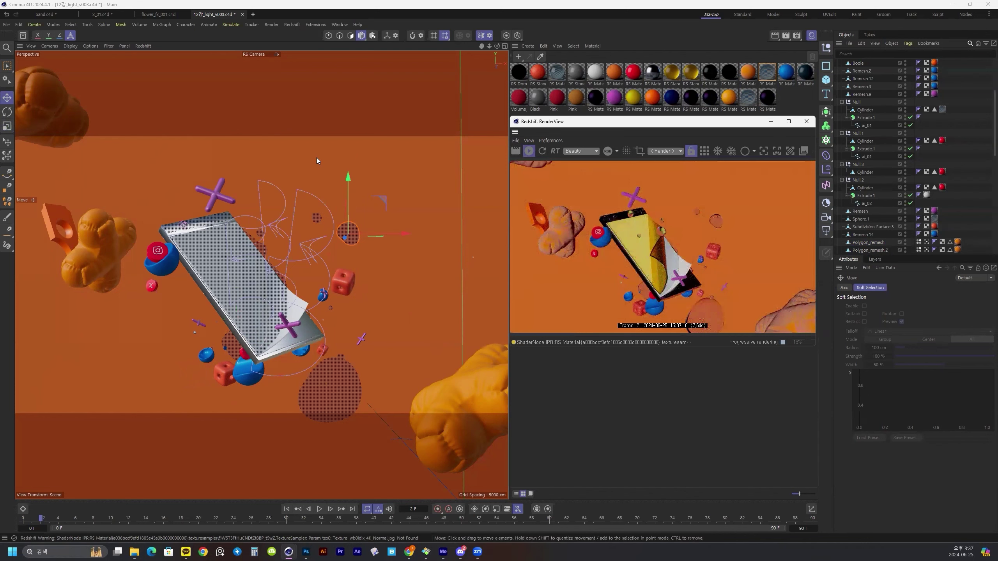
pyautogui.moveTo(227, 271); pyautogui.dragTo(271, 281)
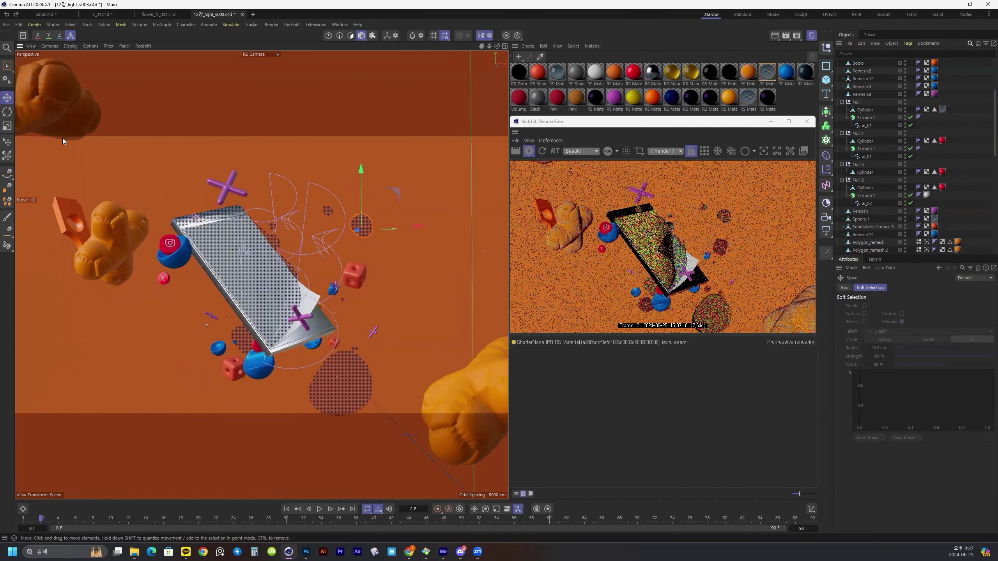
pyautogui.moveTo(70, 120); pyautogui.dragTo(42, 134)
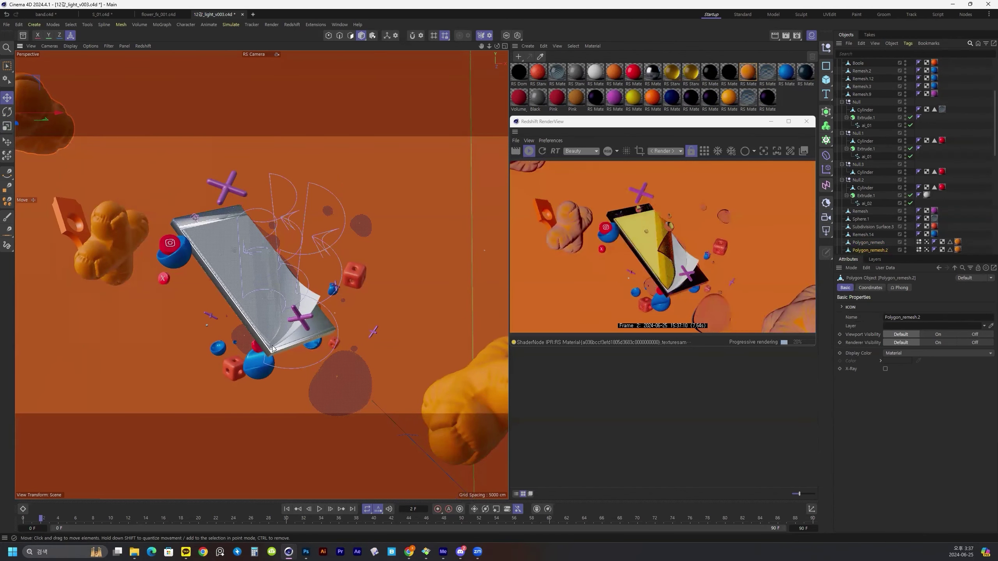
# Step: Nudge the small blue ball at the phone's lower edge and the blue ball behind the Instagram badge
pyautogui.moveTo(313, 346); pyautogui.dragTo(349, 336)
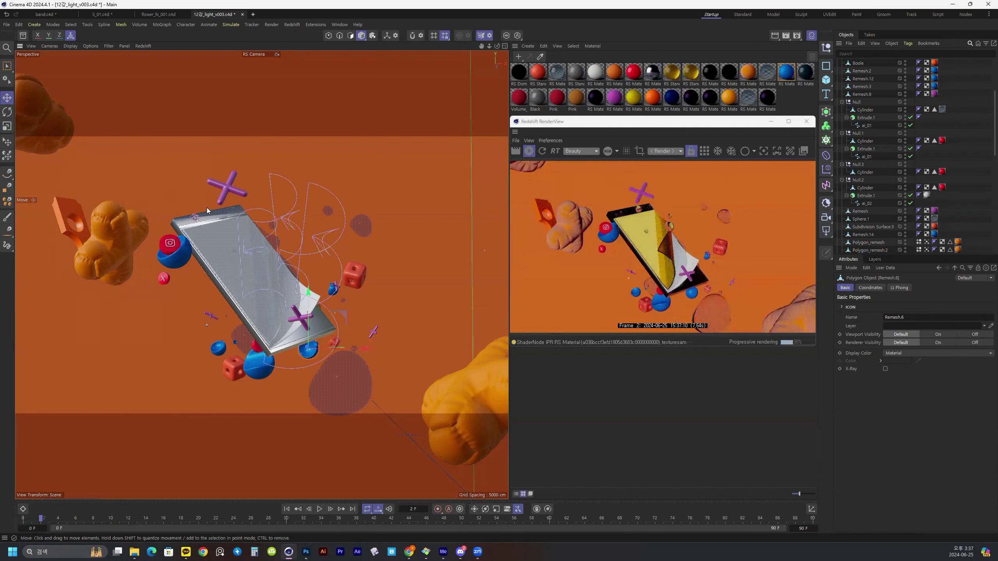
pyautogui.click(189, 261)
pyautogui.moveTo(206, 236); pyautogui.dragTo(209, 243)
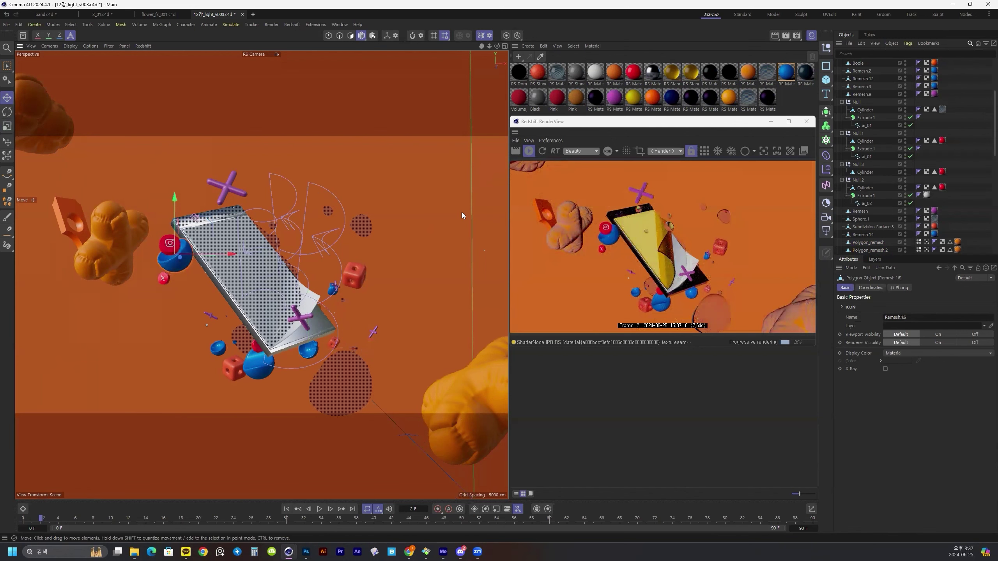
# Step: Select the whole phone group and rotate it slightly
pyautogui.click(236, 285)
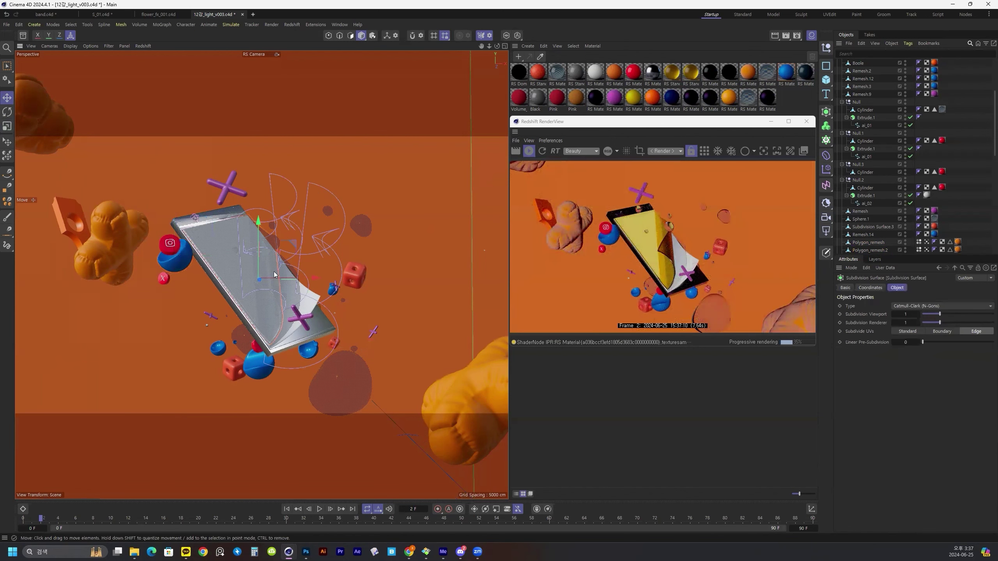
pyautogui.scroll(4, 870, 112)
pyautogui.scroll(-5, 864, 157)
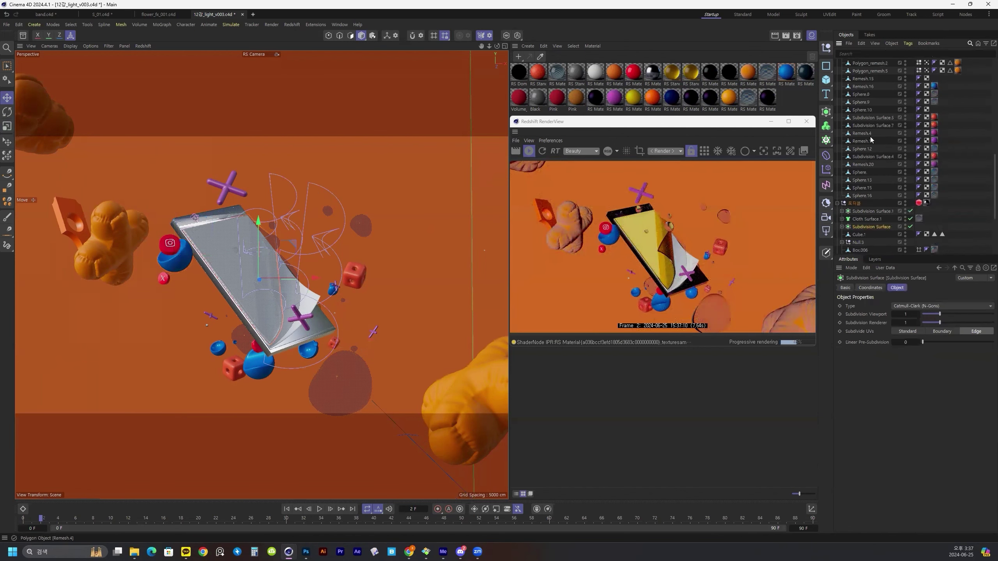
pyautogui.press('r')
pyautogui.moveTo(268, 284); pyautogui.dragTo(314, 288)
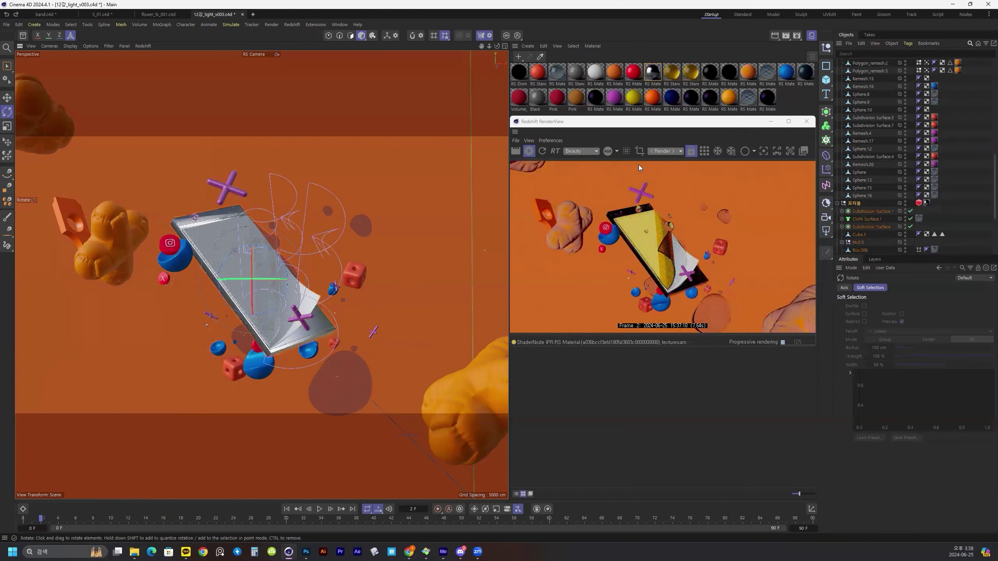
# Step: Collapse the decorative objects group, filter the scene's tags to delete every Material tag, and delete the existing lights group
pyautogui.scroll(12, 875, 182)
pyautogui.click(838, 79)
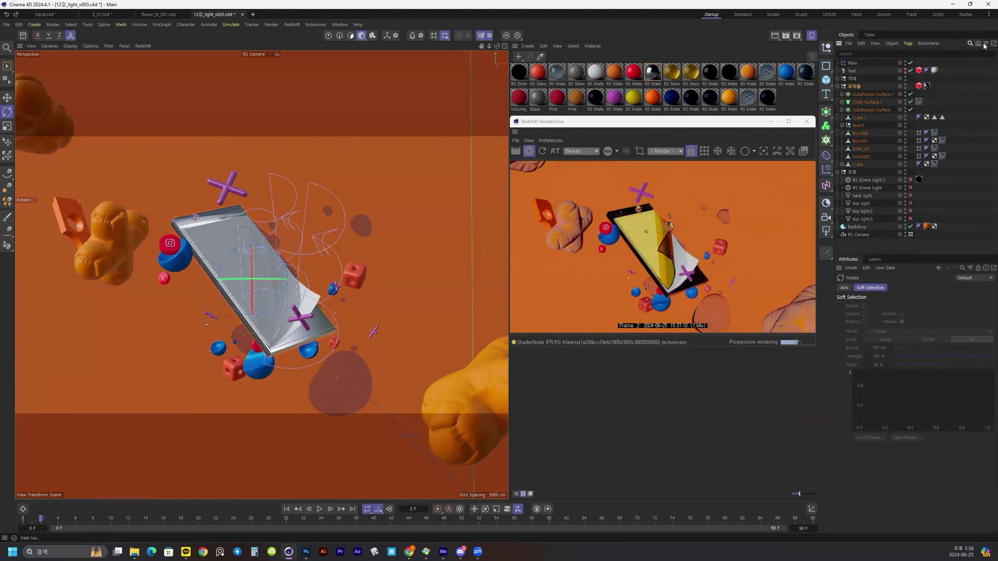
pyautogui.click(986, 43)
pyautogui.click(863, 84)
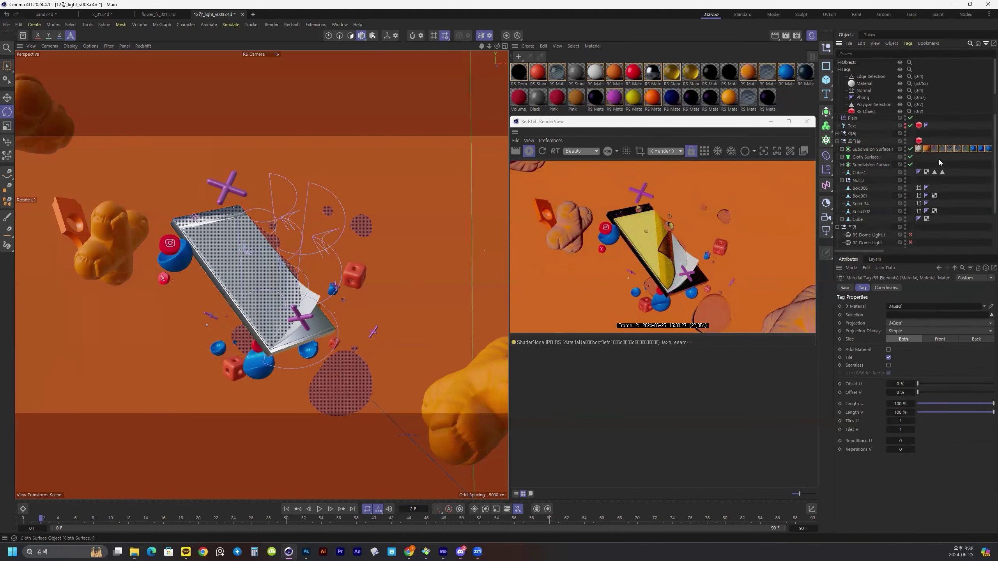
pyautogui.press('Delete')
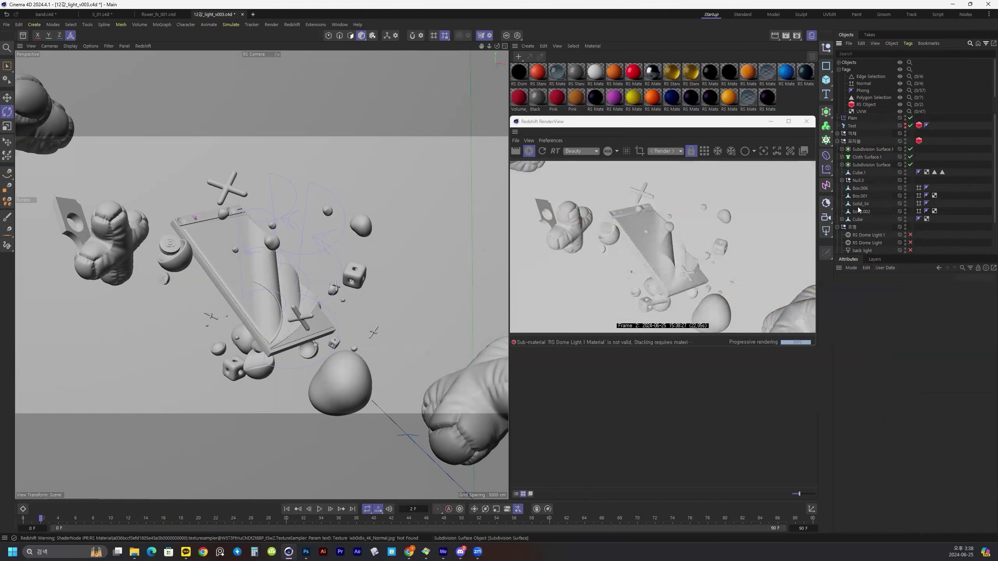
pyautogui.press('Delete')
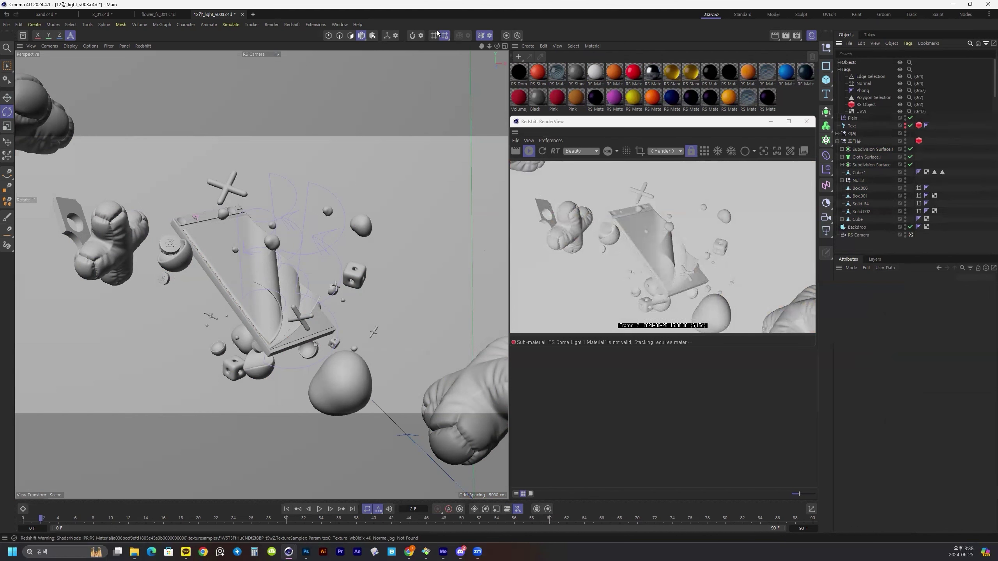
# Step: Add a Redshift dome light and load an interior HDRI image as its texture
pyautogui.click(291, 25)
pyautogui.moveTo(312, 47)
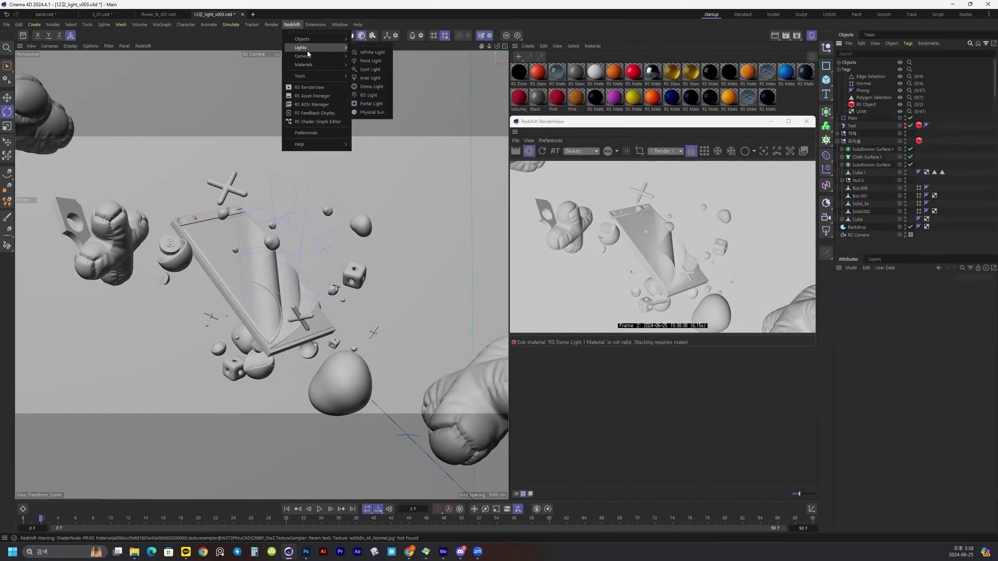
pyautogui.click(370, 87)
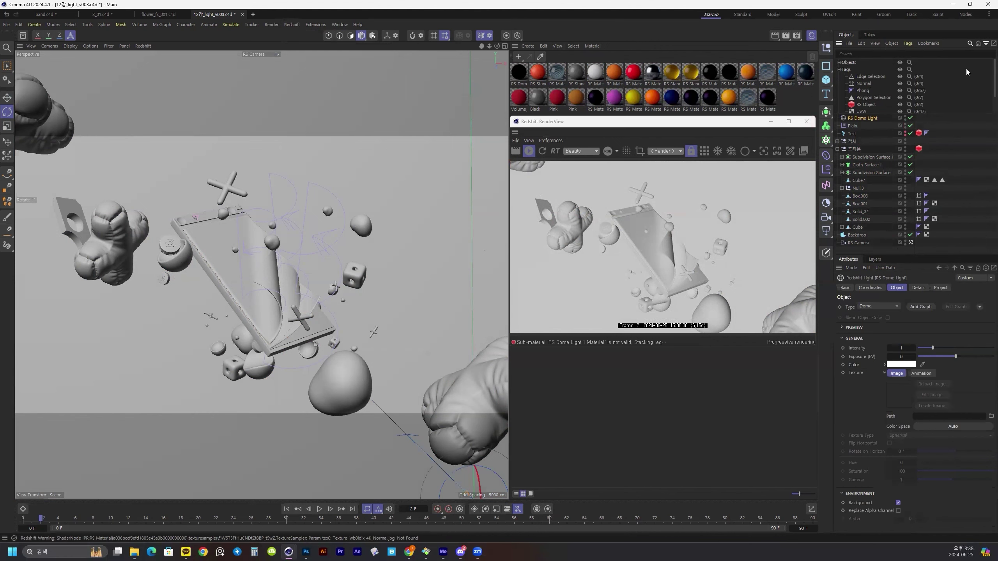
pyautogui.click(985, 44)
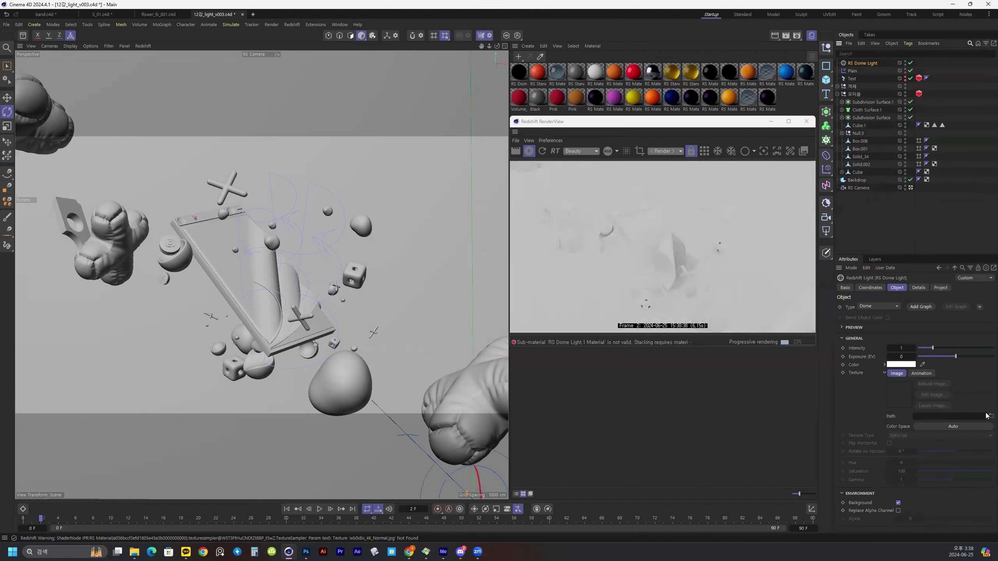
pyautogui.click(991, 416)
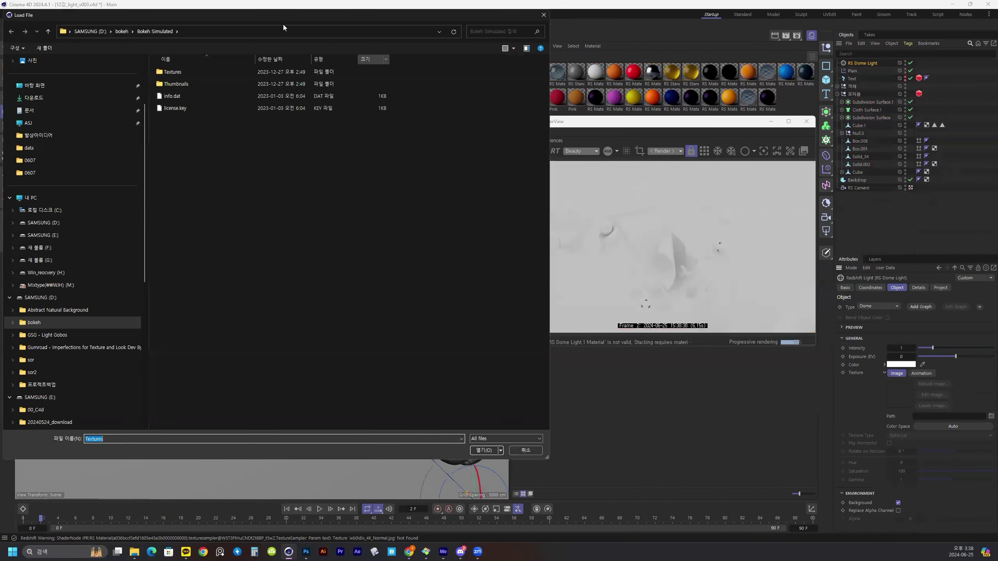
pyautogui.press('Escape')
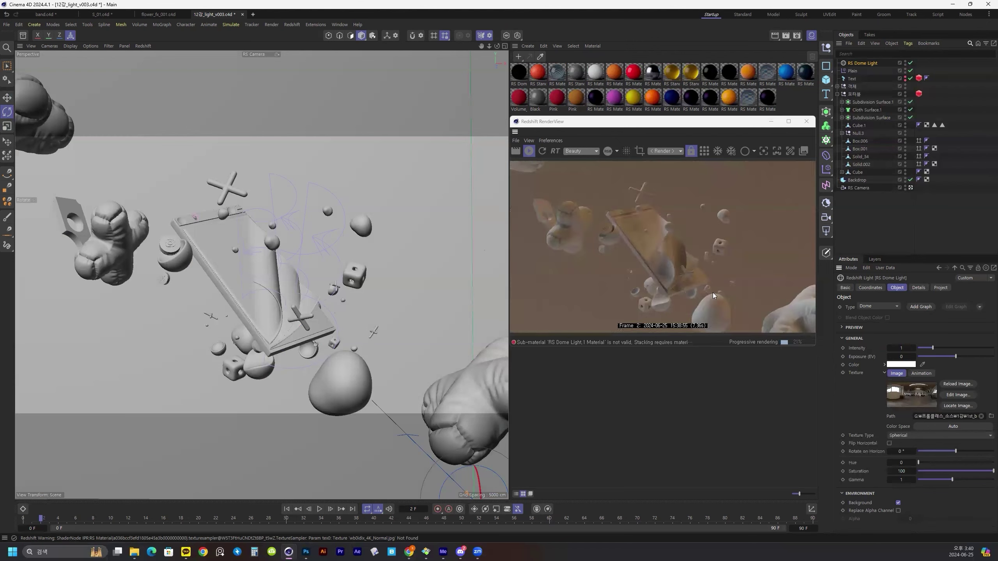
# Step: Set the dome light's texture saturation to 0, its horizontal rotation to about -166°, and its intensity to 0.1
pyautogui.click(923, 472)
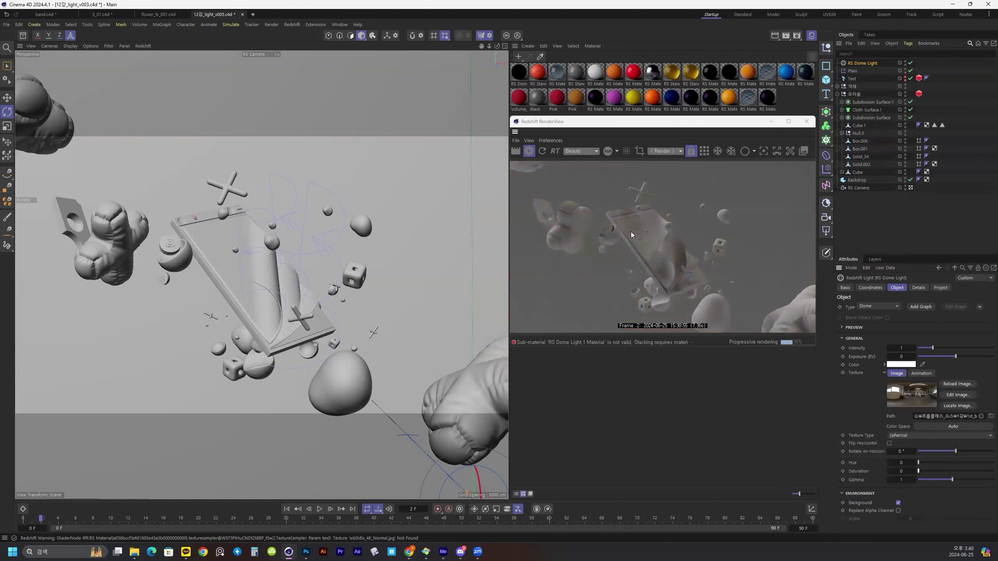
pyautogui.moveTo(956, 455); pyautogui.dragTo(920, 453)
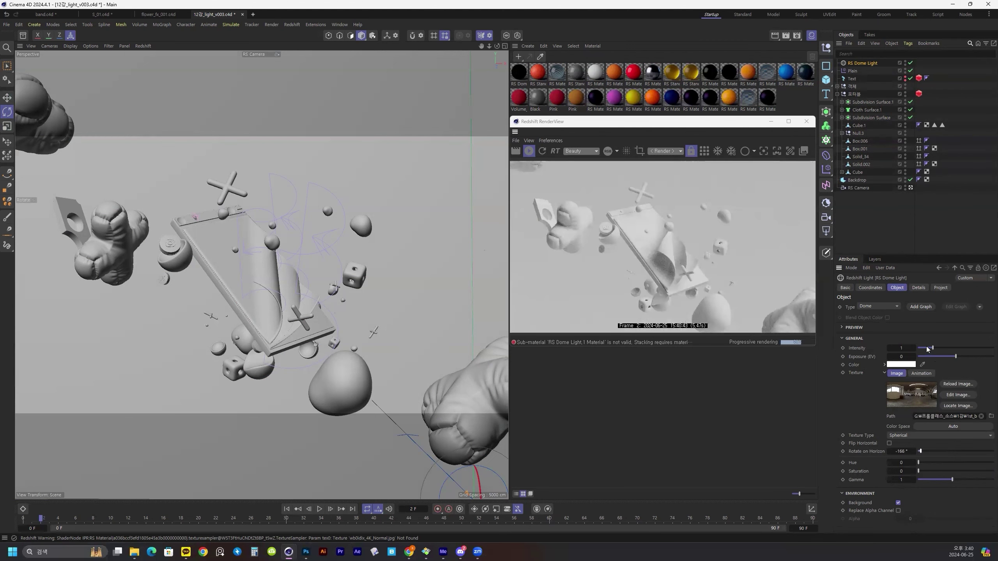
pyautogui.click(901, 348)
pyautogui.write('0.1')
pyautogui.press('Return')
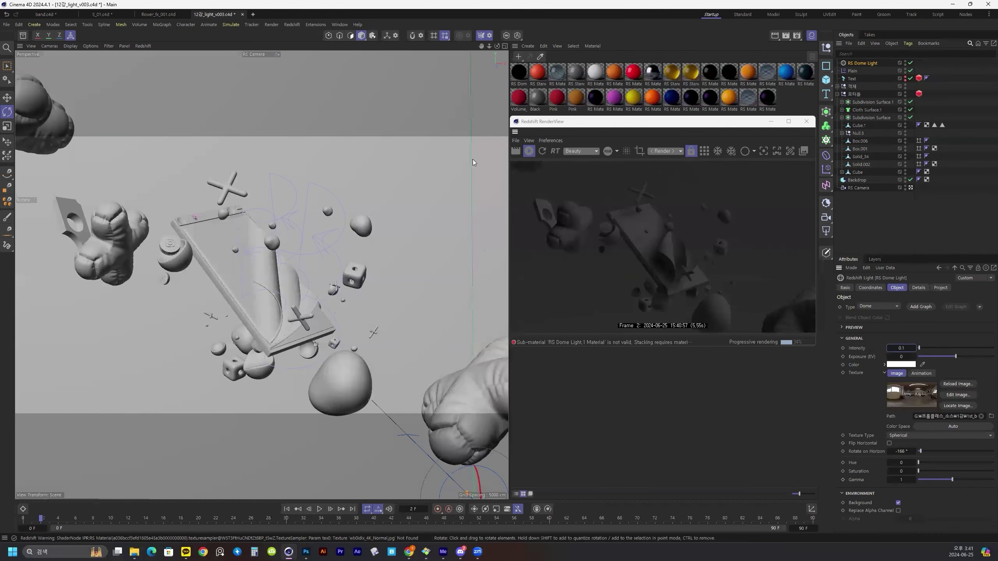
# Step: Add a Redshift area light and place it above the phone, rotated to shine down on the objects
pyautogui.click(271, 25)
pyautogui.click(375, 81)
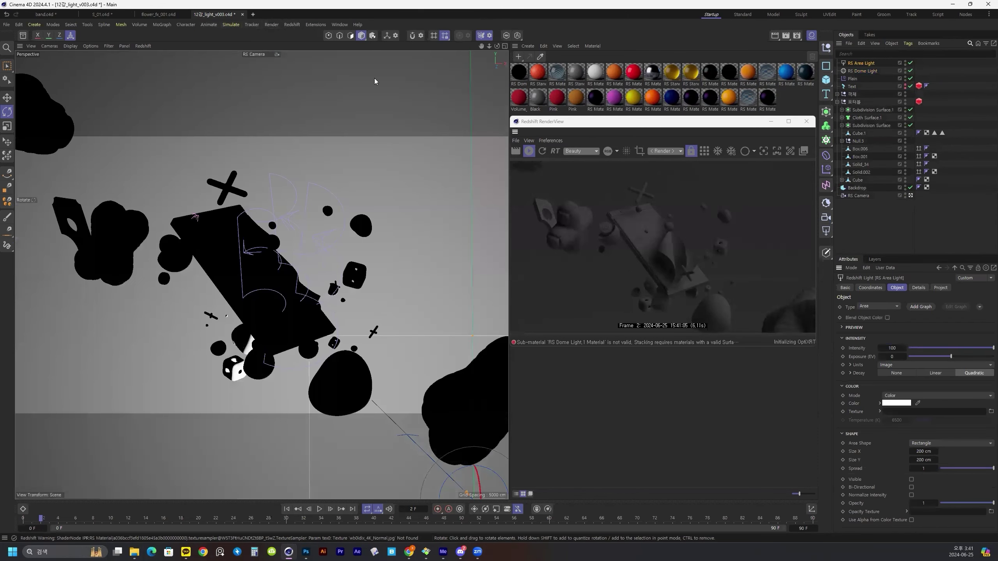
pyautogui.moveTo(416, 377); pyautogui.dragTo(347, 335)
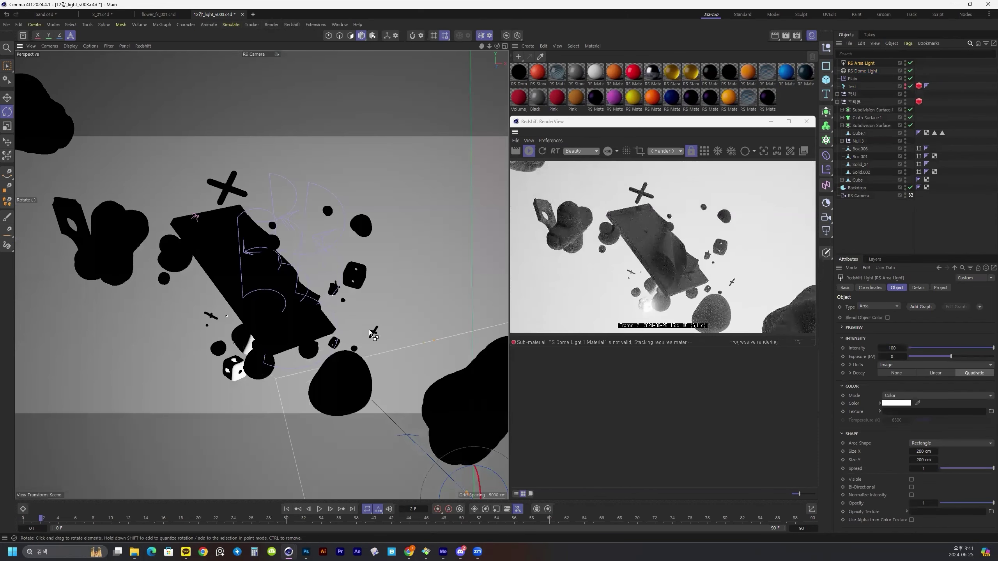
pyautogui.press('e')
pyautogui.moveTo(440, 385); pyautogui.dragTo(245, 167)
pyautogui.press('r')
pyautogui.moveTo(271, 272); pyautogui.dragTo(251, 159)
pyautogui.press('e')
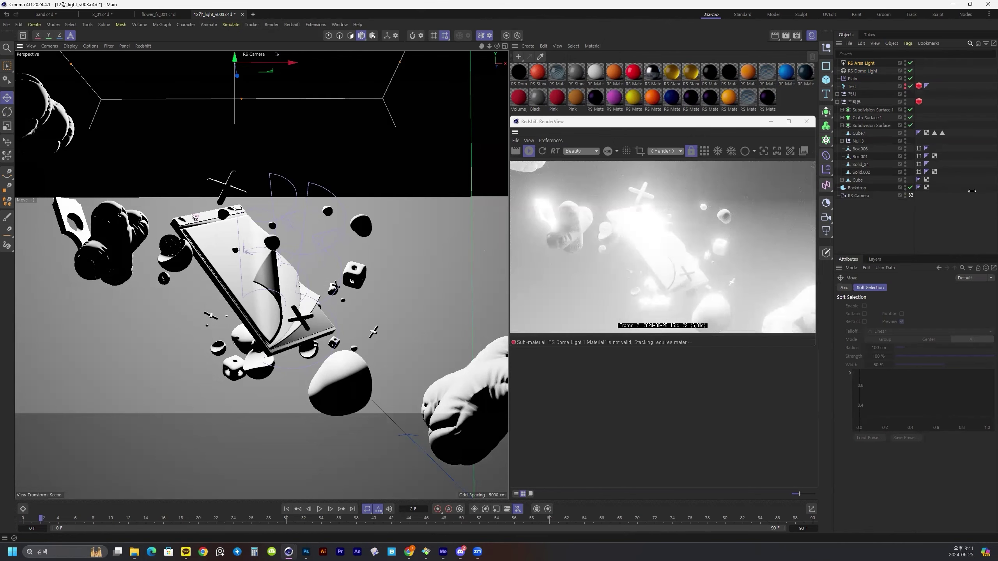
# Step: Disable Bloom in the RenderView display settings and resize the render window beside the viewport
pyautogui.moveTo(815, 138); pyautogui.dragTo(971, 139)
pyautogui.click(965, 151)
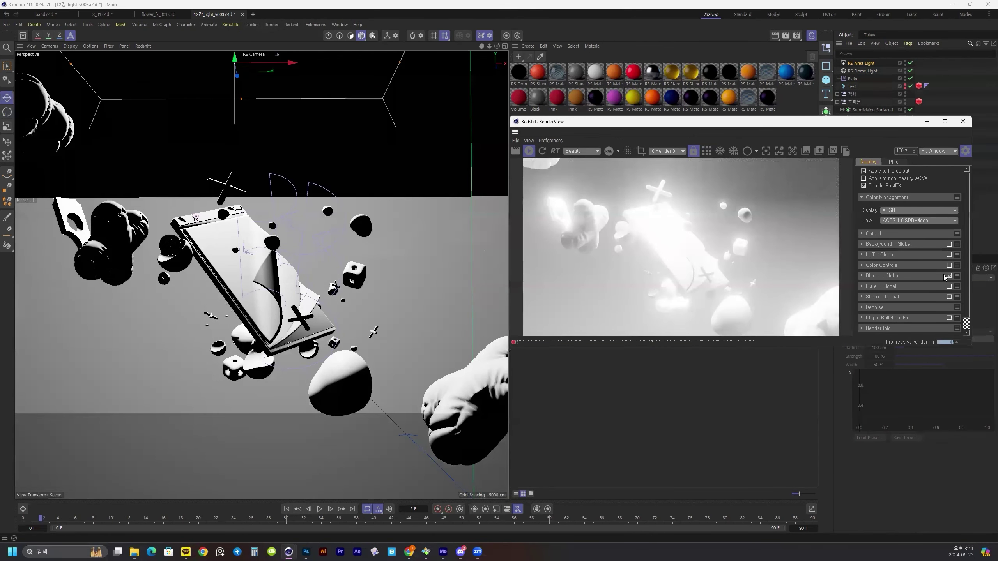
pyautogui.click(949, 276)
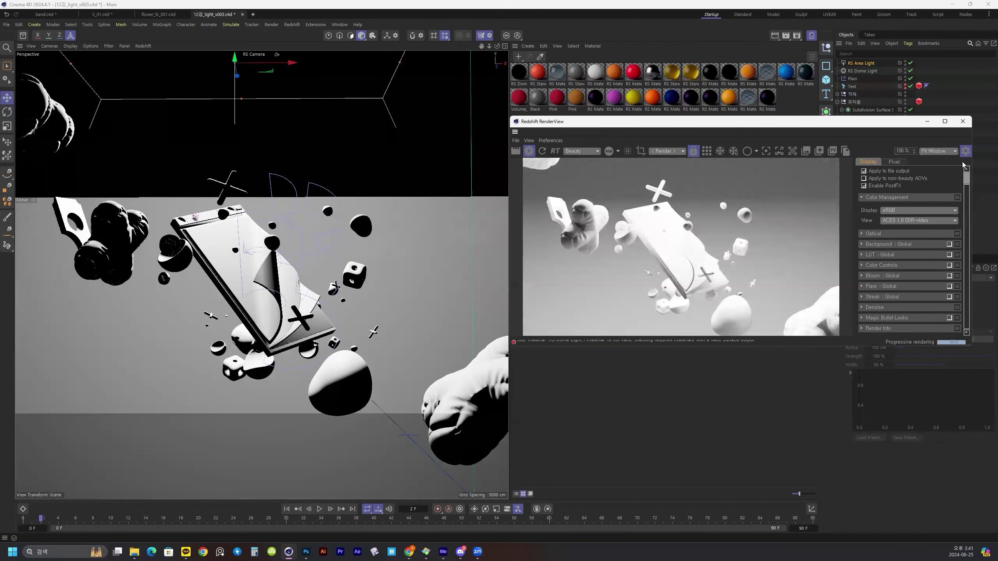
pyautogui.click(964, 151)
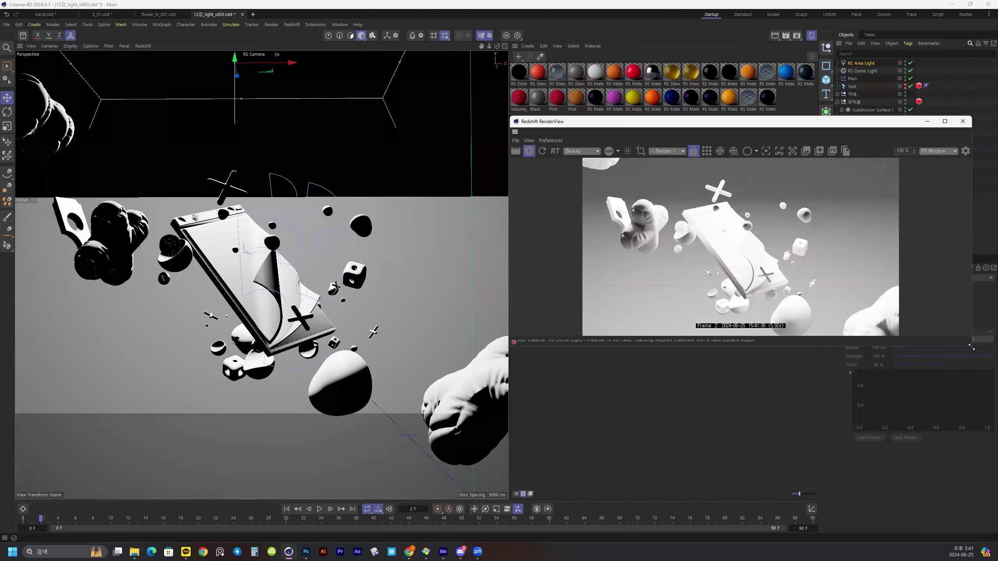
pyautogui.moveTo(971, 347); pyautogui.dragTo(818, 381)
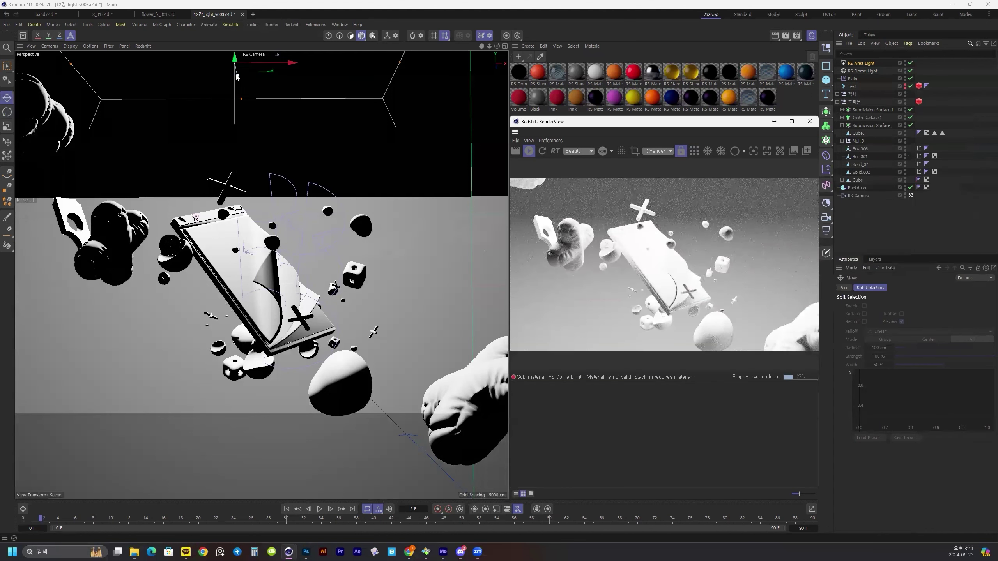
# Step: Set the overhead area light's intensity to 10
pyautogui.click(861, 63)
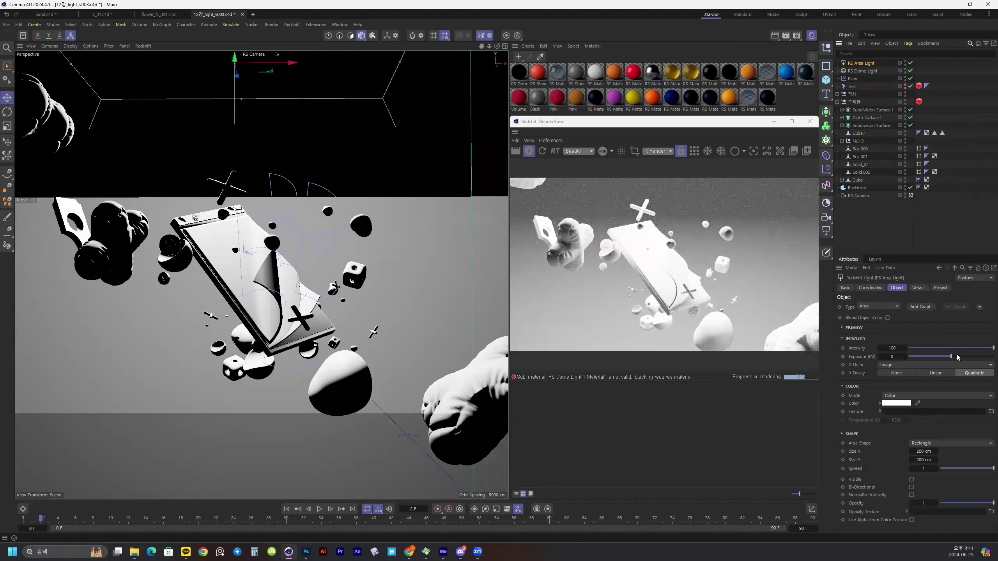
pyautogui.click(897, 349)
pyautogui.write('10')
pyautogui.press('Return')
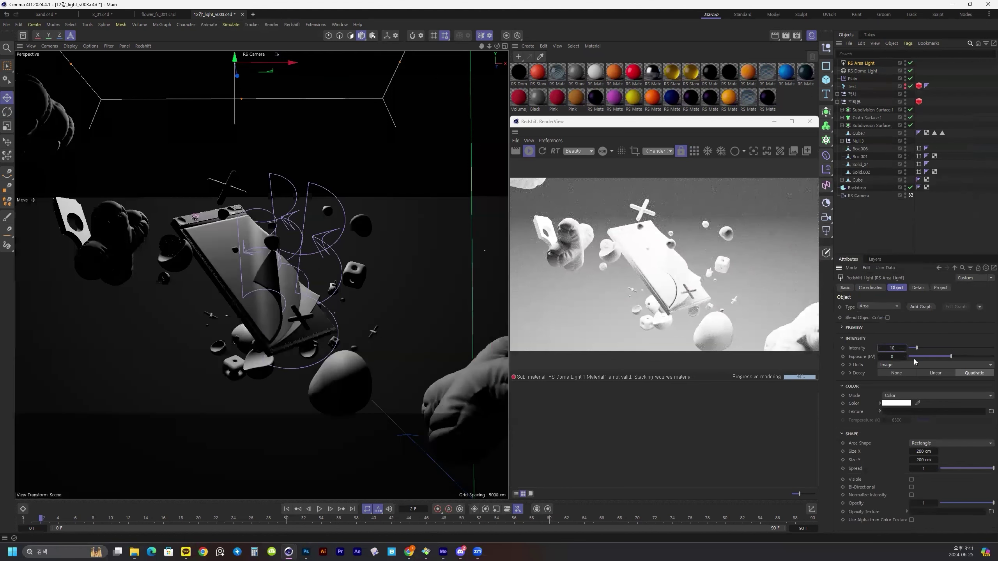
pyautogui.click(894, 350)
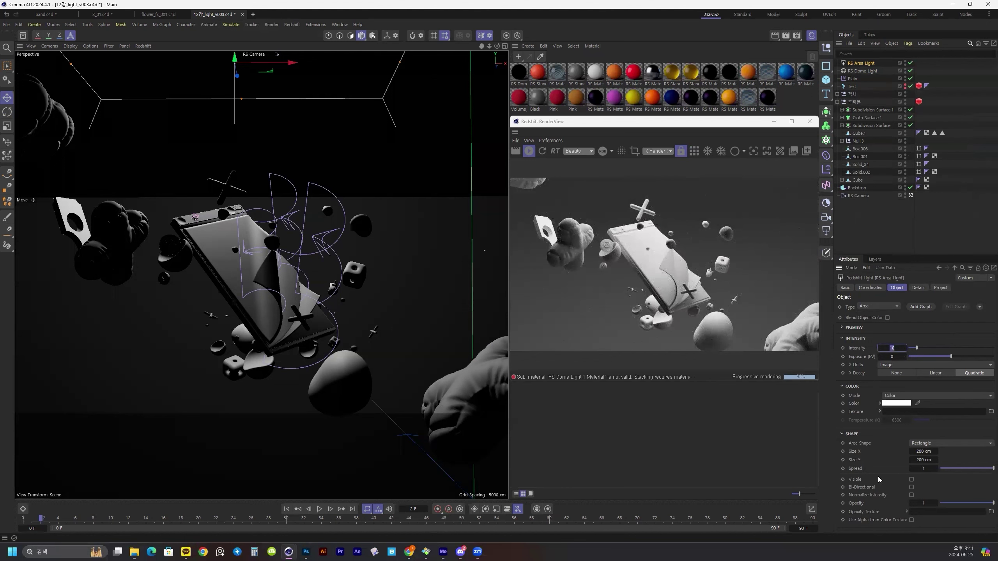
pyautogui.press('Return')
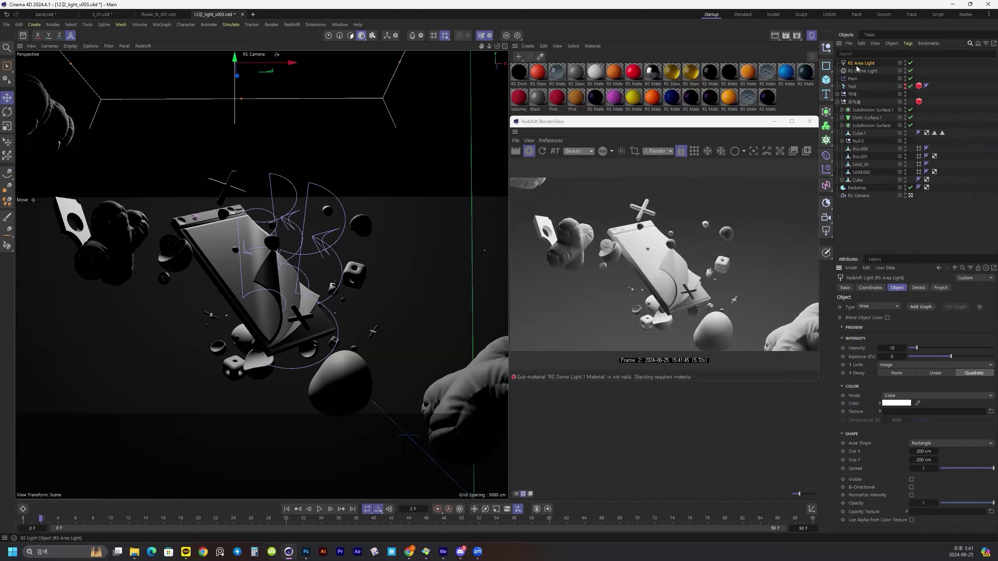
# Step: Duplicate the area light, lower and rotate the copy upright, and move it well behind the phone in the top view
pyautogui.keyDown('ctrl'); pyautogui.moveTo(859, 60); pyautogui.dragTo(859, 60); pyautogui.keyUp('ctrl')
pyautogui.moveTo(257, 112); pyautogui.dragTo(266, 371)
pyautogui.press('r')
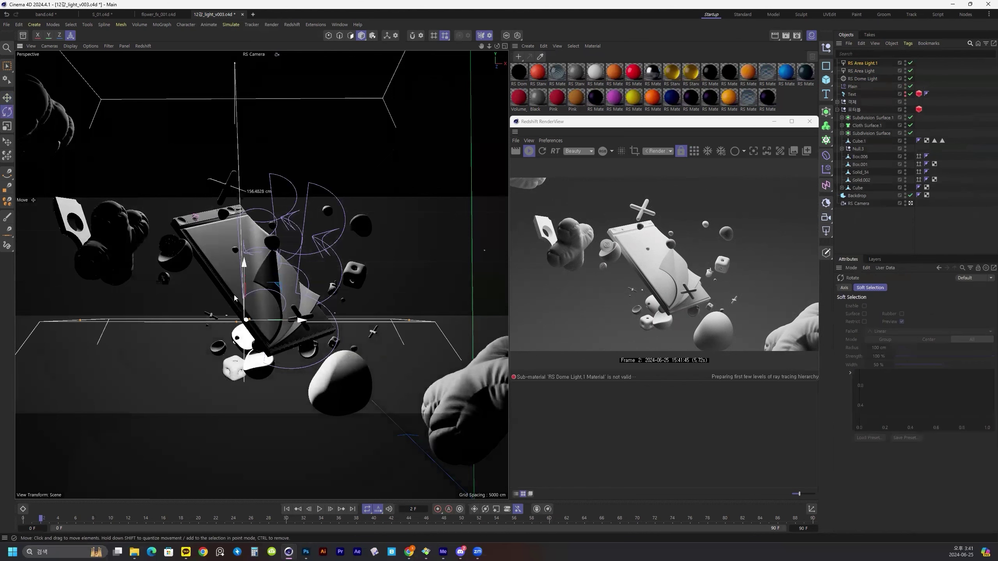
pyautogui.moveTo(244, 306); pyautogui.dragTo(245, 390)
pyautogui.press('F2')
pyautogui.press('e')
pyautogui.moveTo(279, 290); pyautogui.dragTo(271, 181)
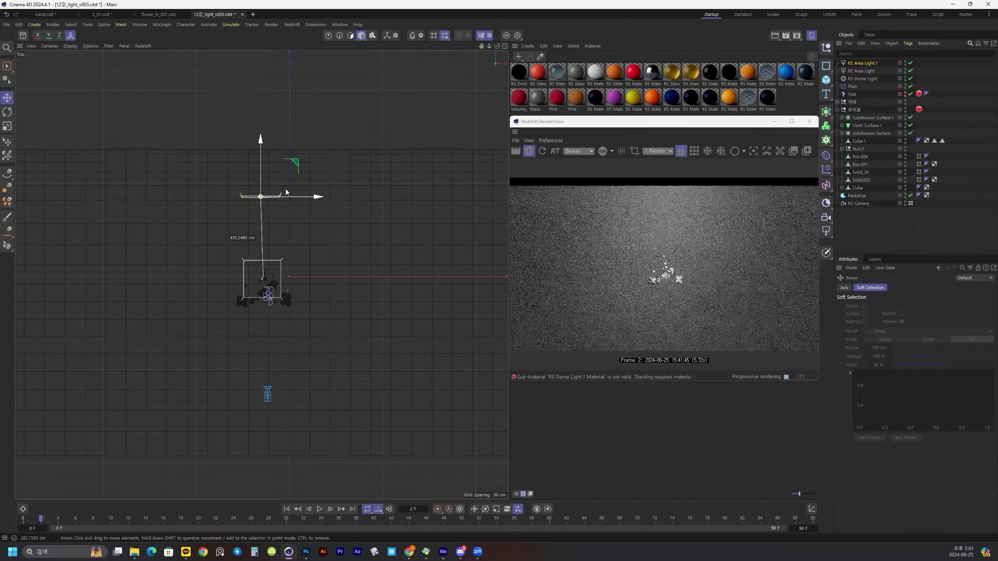
# Step: Enlarge the rear area light to about 332 cm square and raise it slightly behind the objects
pyautogui.press('F1')
pyautogui.press('t')
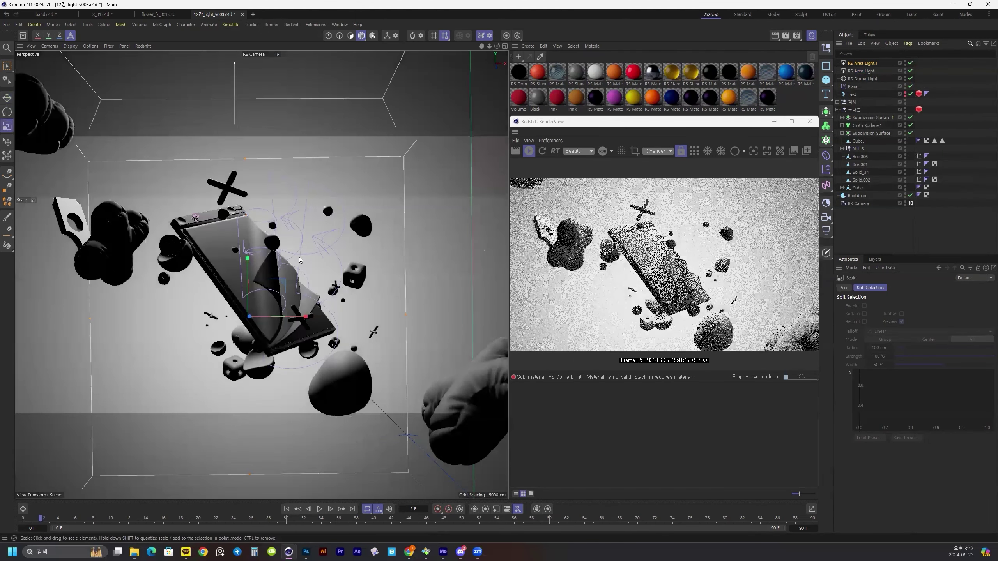
pyautogui.press('e')
pyautogui.moveTo(301, 286); pyautogui.dragTo(285, 247)
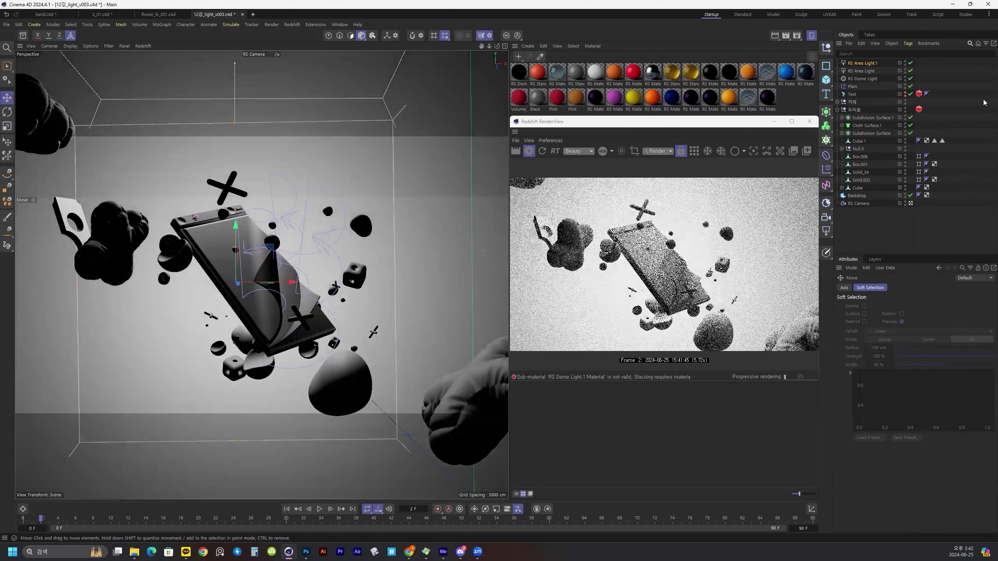
# Step: Set the rear area light's intensity to 5
pyautogui.click(862, 63)
pyautogui.doubleClick(892, 347)
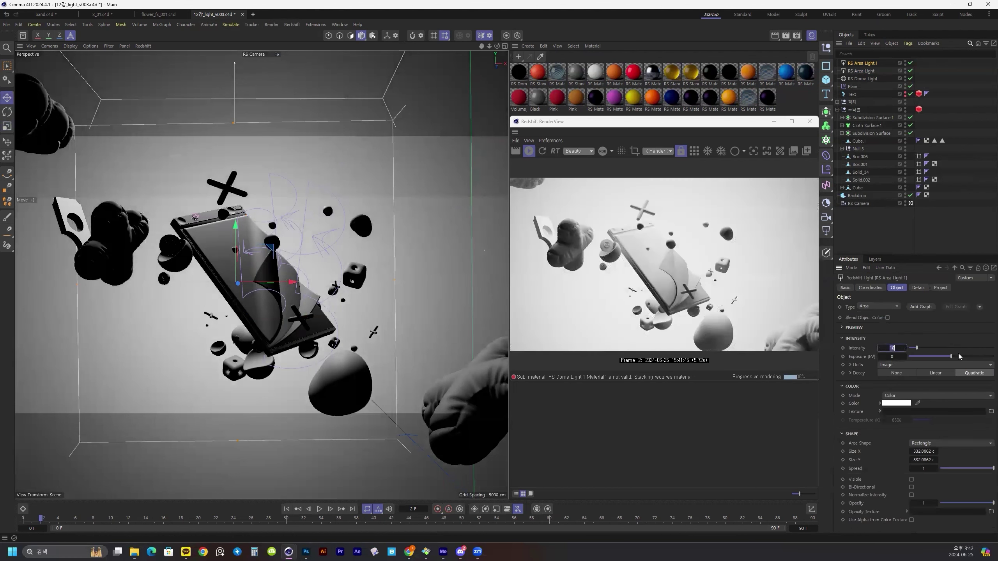
pyautogui.write('5')
pyautogui.press('Return')
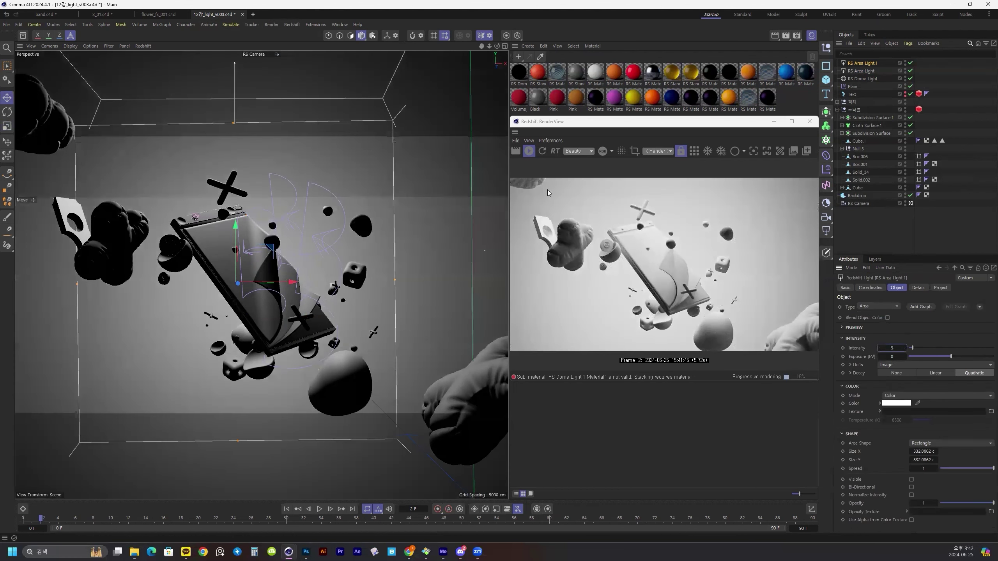
# Step: Select the original overhead area light and shift it over the phone's right side using the top view
pyautogui.click(865, 71)
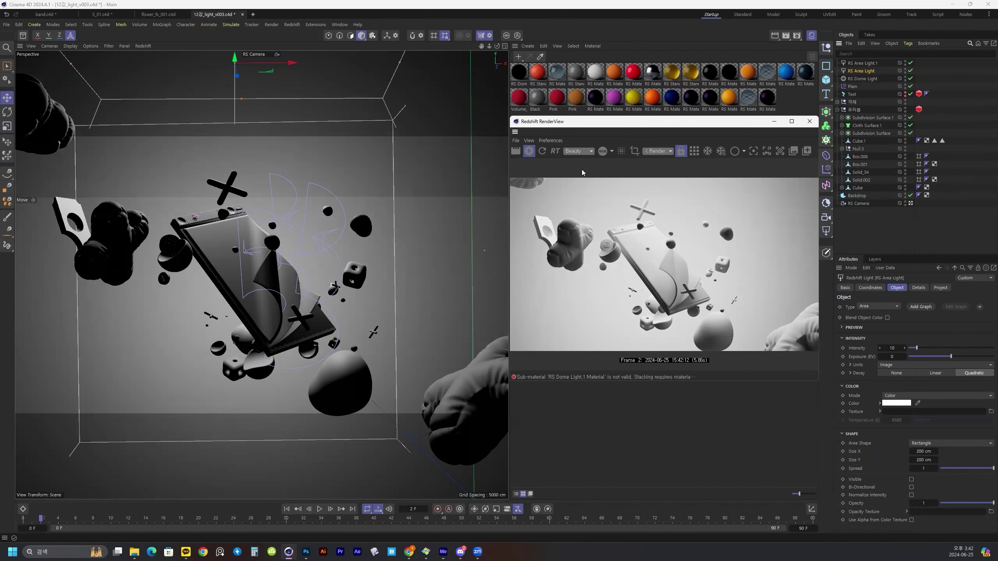
pyautogui.press('F2')
pyautogui.moveTo(301, 263)
pyautogui.mouseDown()
pyautogui.moveTo(319, 281)
pyautogui.moveTo(318, 266)
pyautogui.moveTo(251, 273)
pyautogui.moveTo(320, 284)
pyautogui.moveTo(328, 291)
pyautogui.moveTo(309, 306)
pyautogui.moveTo(290, 289)
pyautogui.moveTo(293, 265)
pyautogui.moveTo(281, 282)
pyautogui.moveTo(289, 290)
pyautogui.moveTo(280, 284)
pyautogui.moveTo(288, 307)
pyautogui.moveTo(305, 303)
pyautogui.moveTo(296, 305)
pyautogui.moveTo(285, 249)
pyautogui.moveTo(300, 246)
pyautogui.mouseUp()
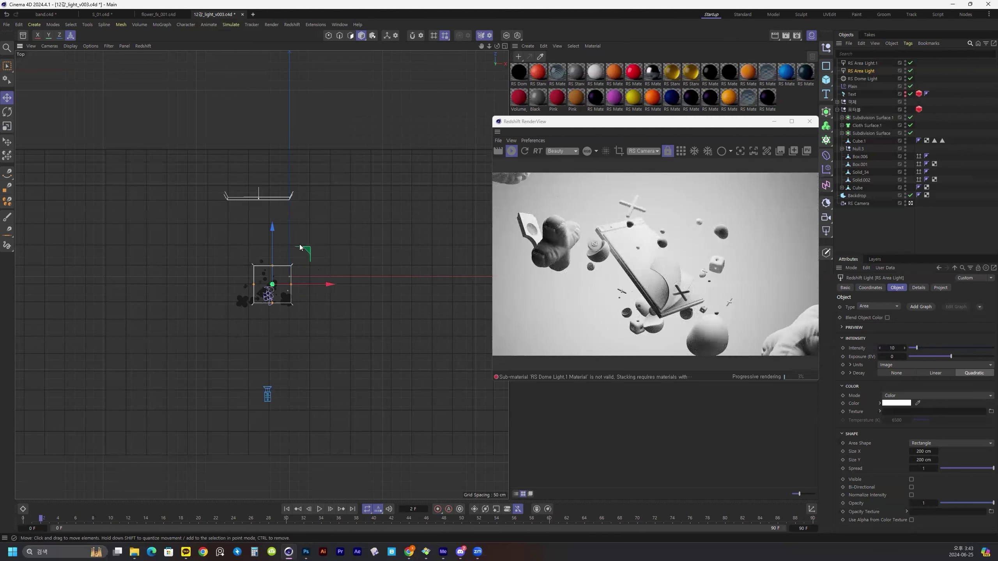
pyautogui.press('F1')
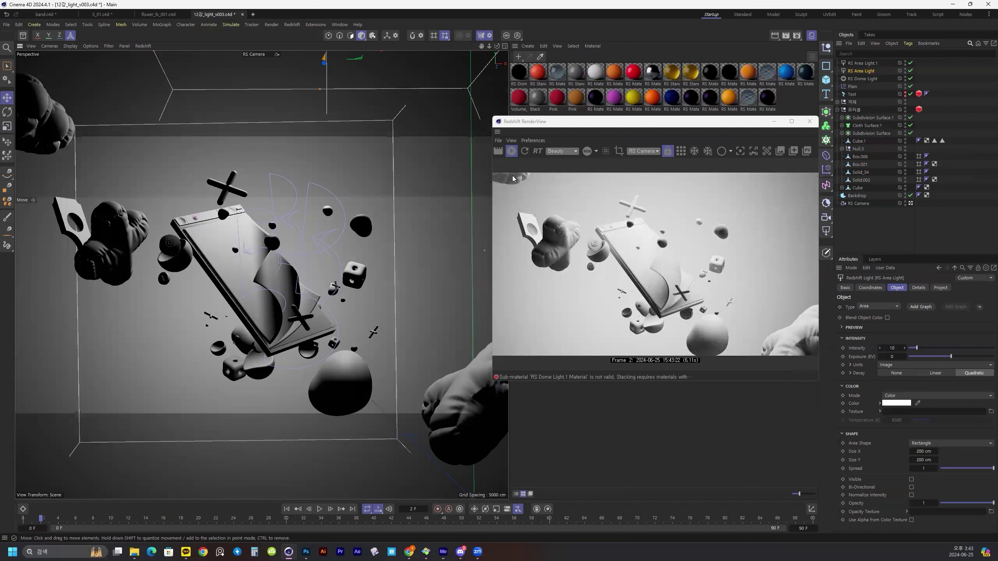
# Step: Apply the Volume_Red material to the whole phone group
pyautogui.click(207, 217)
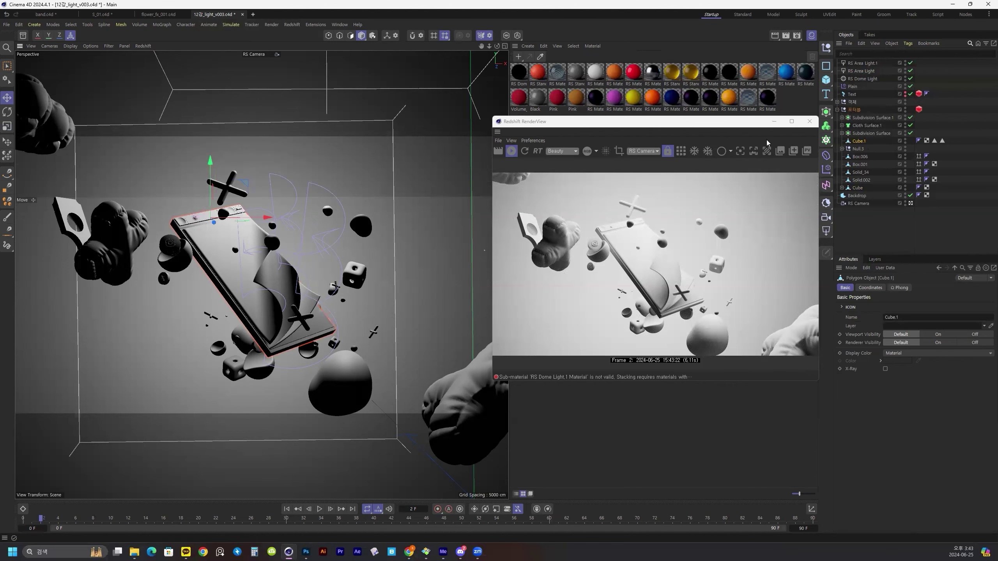
pyautogui.click(871, 132)
pyautogui.moveTo(634, 72); pyautogui.dragTo(855, 110)
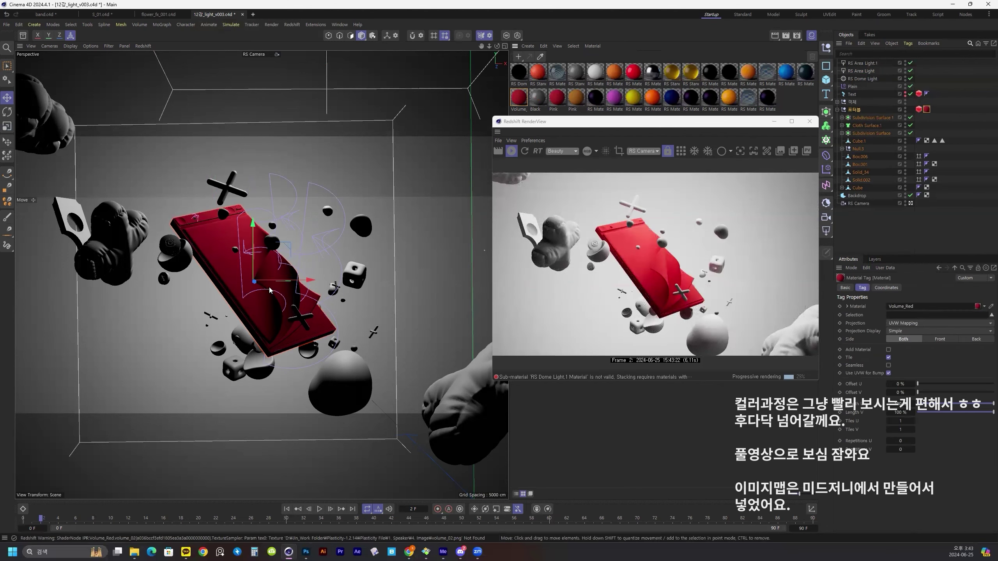
# Step: Adjust the dark glass Redshift material in the shader graph and apply it to Subdivision Surface.1 in the phone group
pyautogui.doubleClick(557, 73)
pyautogui.moveTo(733, 61); pyautogui.dragTo(405, 102)
pyautogui.scroll(-3, 582, 255)
pyautogui.click(583, 288)
pyautogui.click(667, 298)
pyautogui.click(661, 101)
pyautogui.moveTo(557, 72); pyautogui.dragTo(308, 294)
pyautogui.click(327, 293)
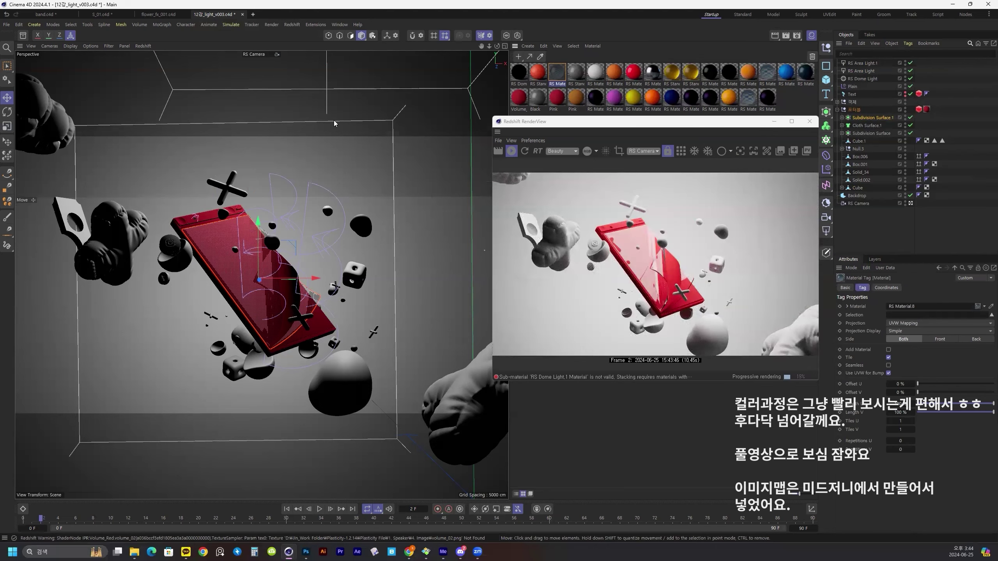
# Step: Switch the viewport from the render camera to a free perspective close to the phone and select Cloth Surface.1
pyautogui.click(166, 316)
pyautogui.press('F4')
pyautogui.click(49, 46)
pyautogui.click(67, 142)
pyautogui.keyDown('alt'); pyautogui.moveTo(220, 235); pyautogui.dragTo(311, 291); pyautogui.keyUp('alt')
pyautogui.click(256, 275)
pyautogui.scroll(4, 257, 274)
pyautogui.scroll(3, 296, 213)
pyautogui.click(326, 299)
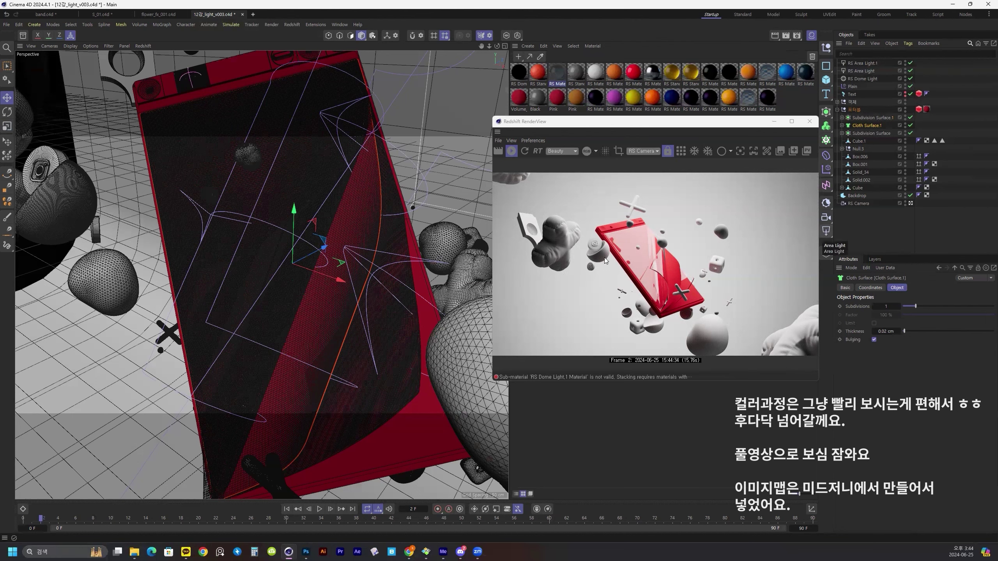
# Step: Create a new Redshift material and add the surreal backgrounds image as a texture node in its shader graph
pyautogui.click(528, 46)
pyautogui.click(582, 79)
pyautogui.doubleClick(521, 72)
pyautogui.moveTo(0, 211); pyautogui.dragTo(275, 189)
pyautogui.click(555, 308)
pyautogui.doubleClick(460, 191)
pyautogui.moveTo(460, 190); pyautogui.dragTo(376, 145)
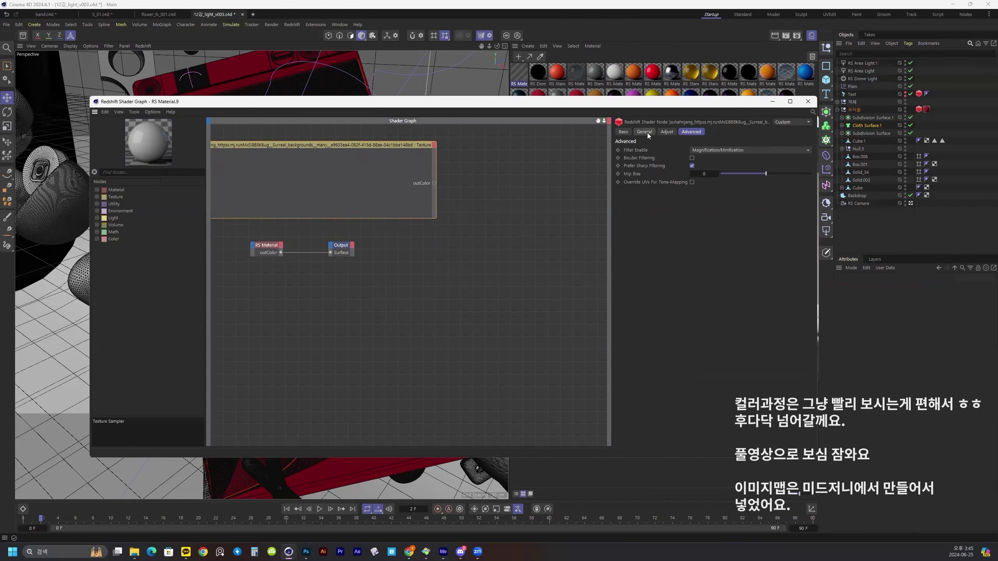
# Step: Connect the image texture to the RS Material and apply the material to Cube.1's polygon selection with flat projection
pyautogui.click(645, 133)
pyautogui.moveTo(373, 283); pyautogui.dragTo(240, 232)
pyautogui.moveTo(266, 245); pyautogui.dragTo(461, 267)
pyautogui.moveTo(434, 183); pyautogui.dragTo(446, 267)
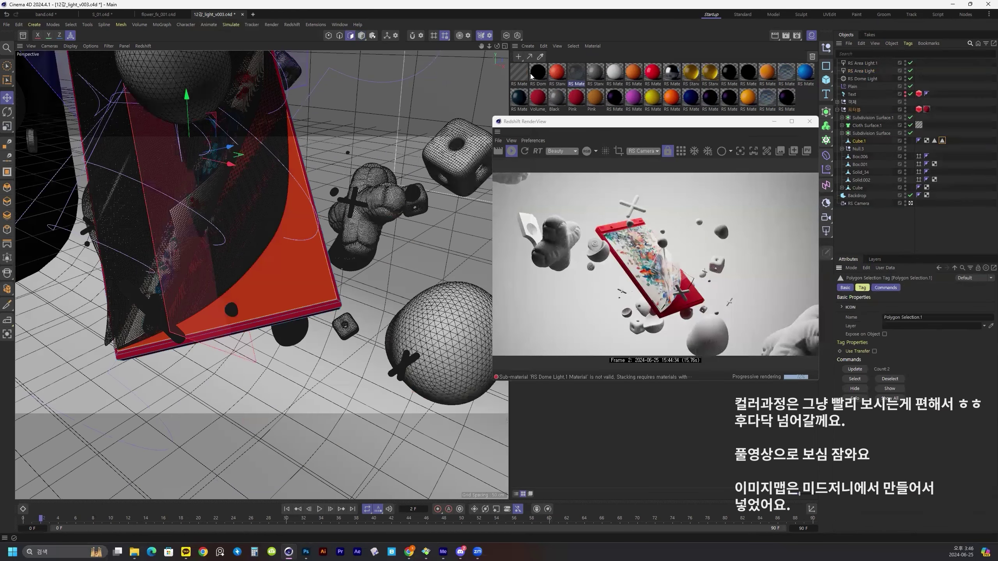
pyautogui.moveTo(532, 76); pyautogui.dragTo(267, 236)
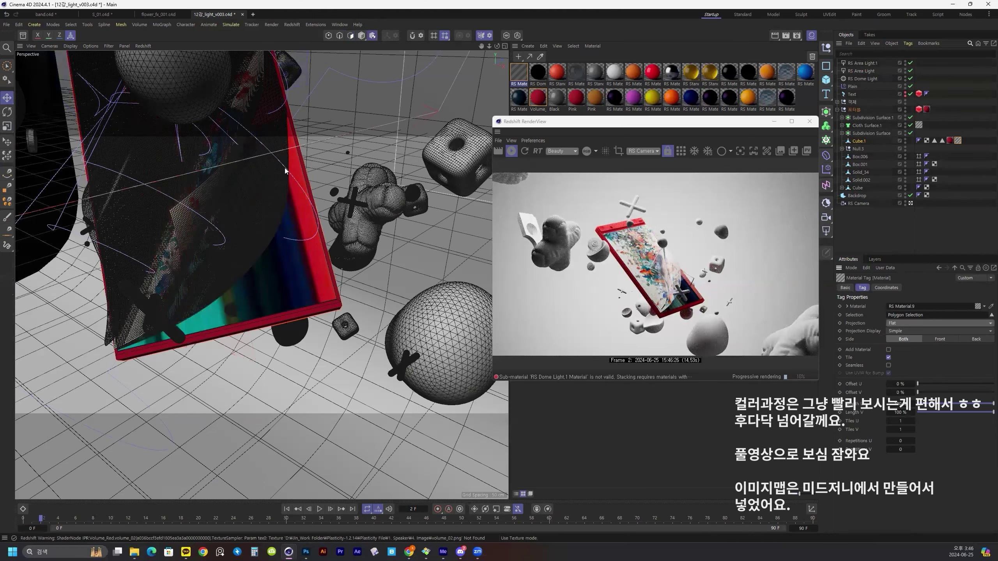
# Step: Return the viewport to the RS Camera view in object mode and duplicate the image-textured screen material
pyautogui.scroll(-10, 255, 175)
pyautogui.keyDown('alt'); pyautogui.moveTo(239, 179); pyautogui.dragTo(283, 177); pyautogui.keyUp('alt')
pyautogui.click(372, 35)
pyautogui.press('r')
pyautogui.keyDown('shift'); pyautogui.moveTo(243, 138); pyautogui.dragTo(204, 102); pyautogui.keyUp('shift')
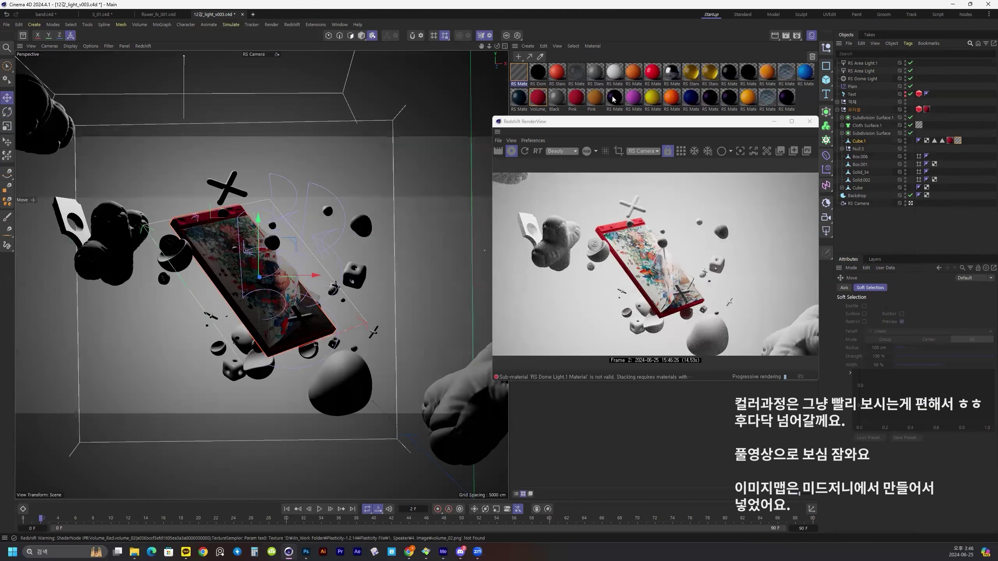
pyautogui.click(515, 75)
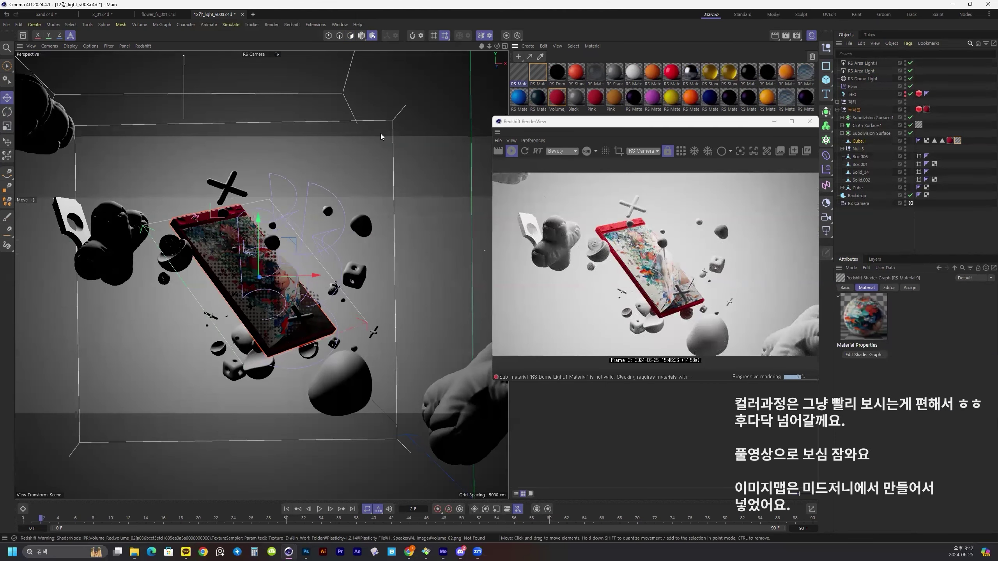
pyautogui.click(556, 98)
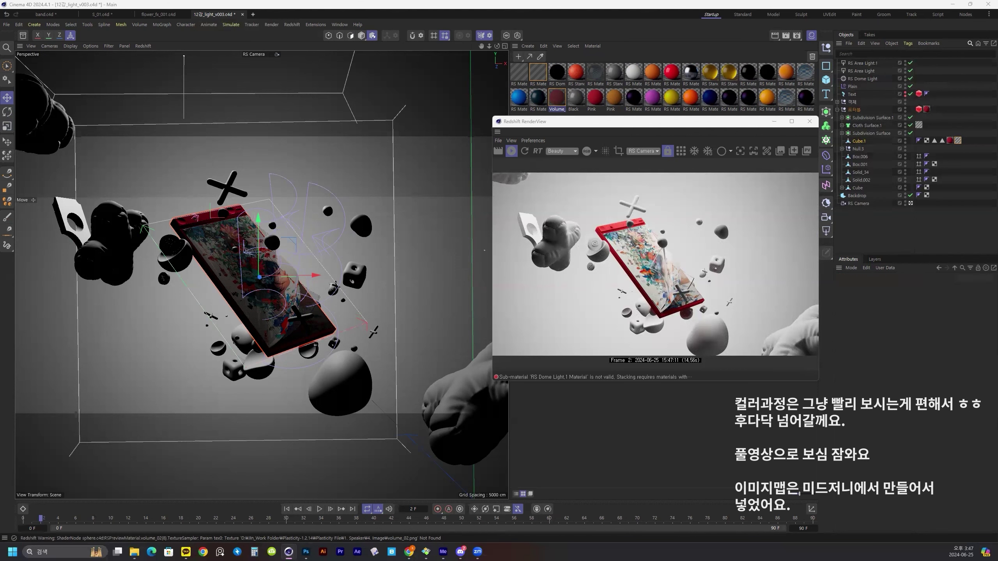
# Step: Create a new Redshift Material and assign it in place of the red material on the phone group and Cube.1
pyautogui.click(528, 46)
pyautogui.moveTo(558, 69)
pyautogui.click(527, 46)
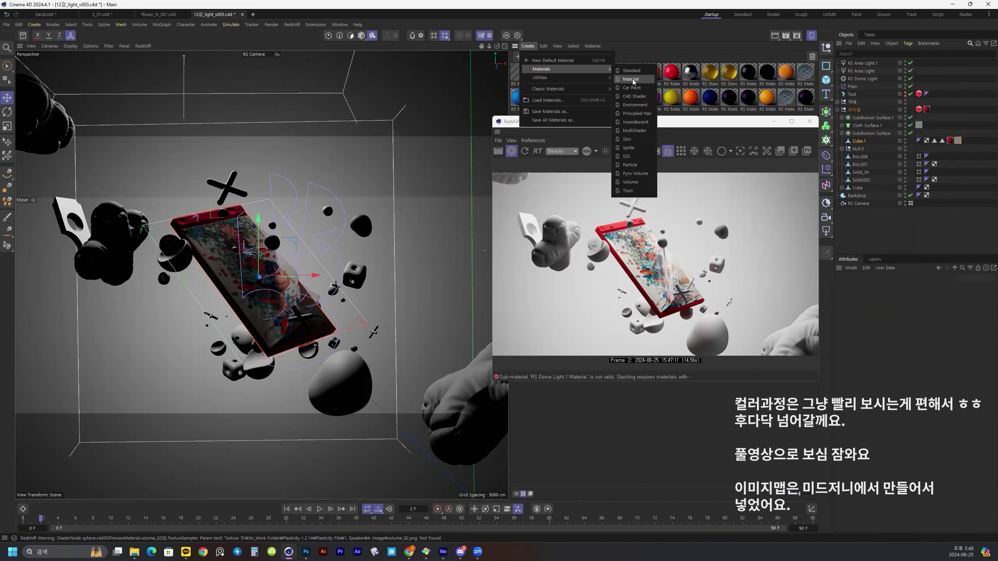
pyautogui.click(632, 79)
pyautogui.moveTo(928, 110); pyautogui.dragTo(928, 110)
pyautogui.moveTo(518, 73); pyautogui.dragTo(950, 141)
# Step: Set the new phone body material's diffuse colour to orange in its shader graph
pyautogui.doubleClick(519, 73)
pyautogui.moveTo(678, 309); pyautogui.dragTo(419, 308)
pyautogui.click(339, 243)
pyautogui.click(300, 299)
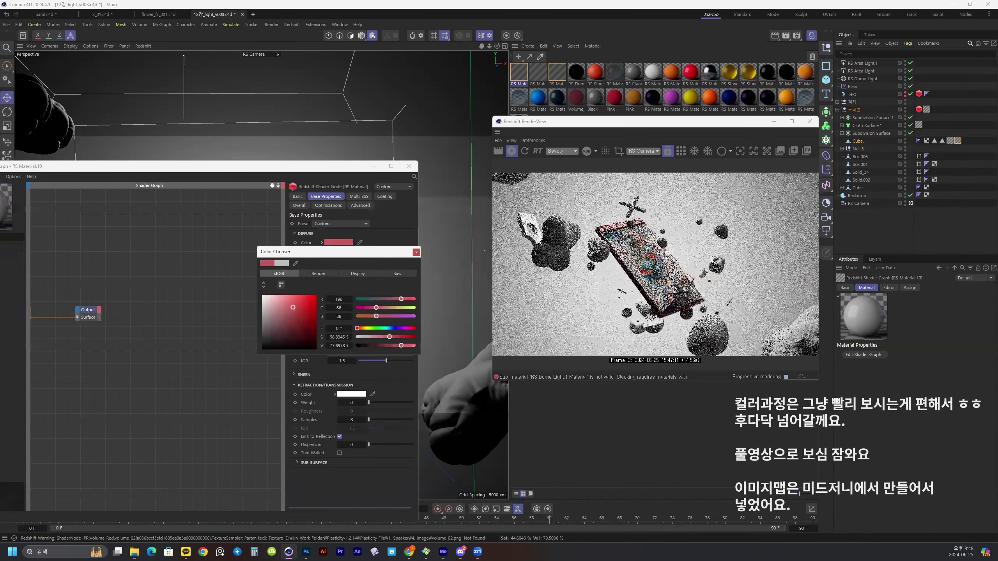
pyautogui.moveTo(356, 328); pyautogui.dragTo(359, 328)
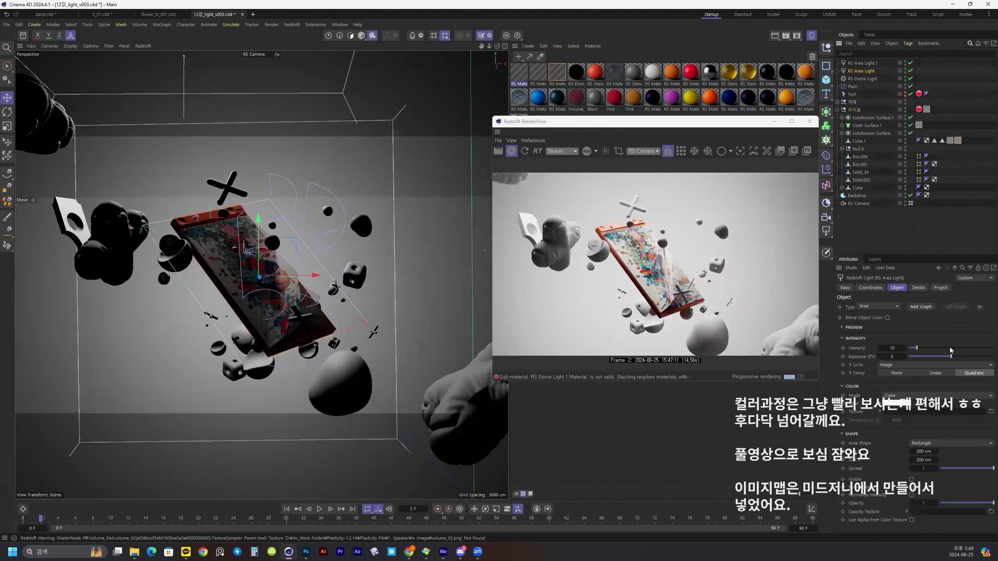
# Step: Lower the RS Area Light's intensity to 8 and set the orange material's reflection weight to 0.226 and roughness to 0.253
pyautogui.click(905, 347)
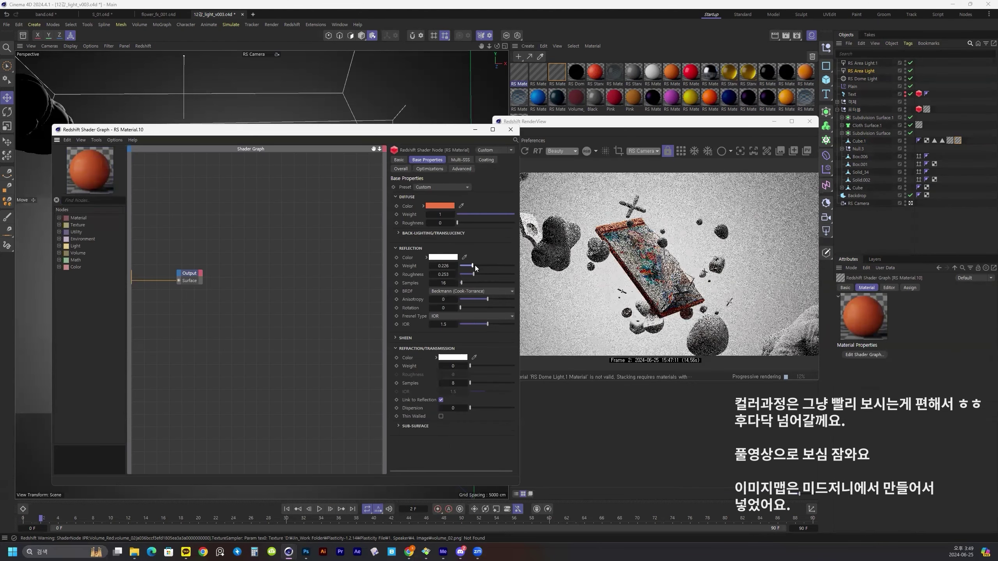
pyautogui.click(436, 242)
pyautogui.click(383, 311)
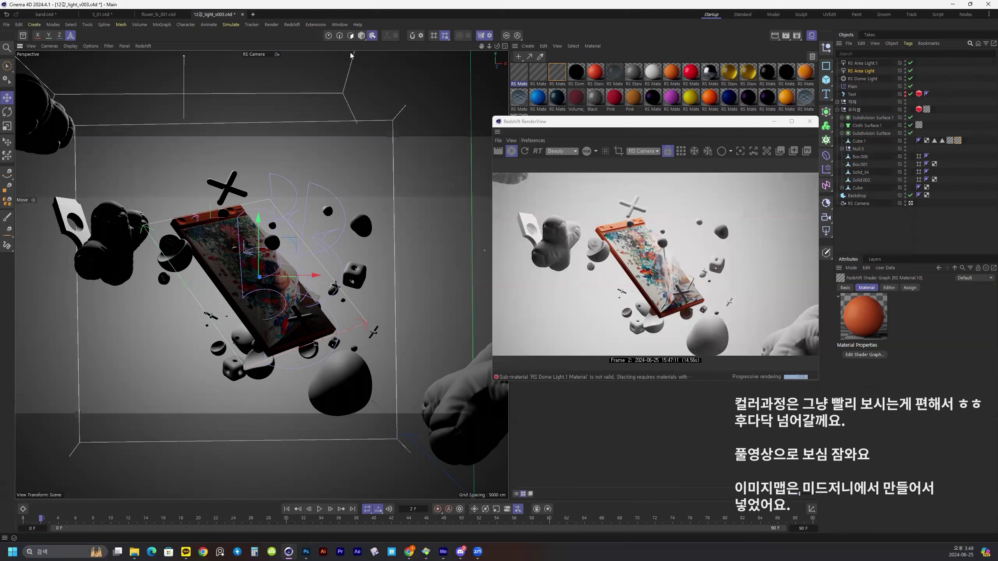
# Step: Apply the red RS Standard.2 material to the cup shape beside the phone, the large pebble and the small upper-right pebble
pyautogui.click(361, 36)
pyautogui.click(176, 261)
pyautogui.moveTo(595, 73); pyautogui.dragTo(344, 369)
pyautogui.click(341, 379)
pyautogui.click(361, 226)
pyautogui.moveTo(595, 73); pyautogui.dragTo(361, 227)
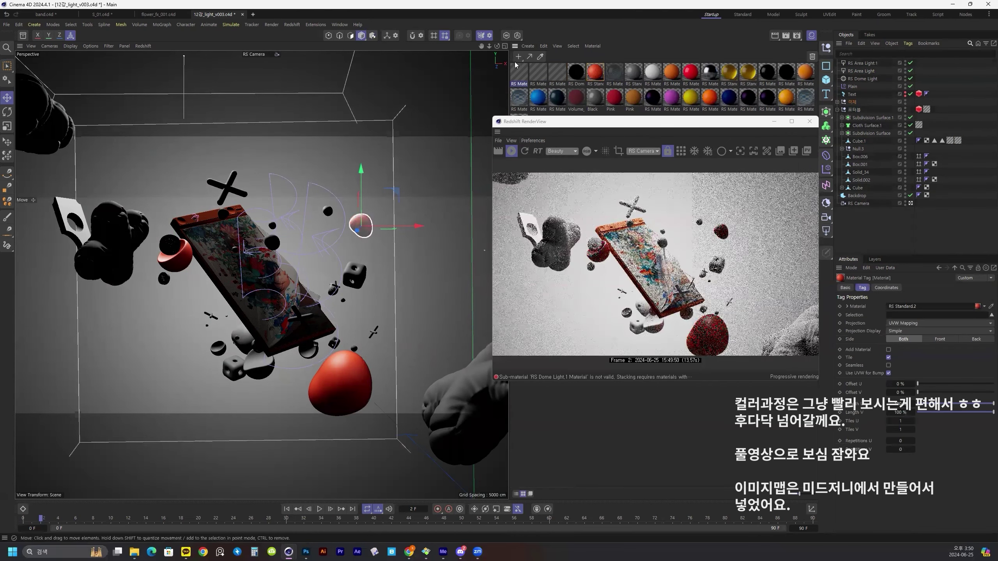
# Step: Create another Redshift Material and connect a colourful image texture to its diffuse colour in the shader graph
pyautogui.click(527, 46)
pyautogui.click(621, 106)
pyautogui.doubleClick(518, 75)
pyautogui.moveTo(0, 230); pyautogui.dragTo(216, 230)
pyautogui.click(555, 309)
pyautogui.moveTo(306, 234); pyautogui.dragTo(152, 234)
pyautogui.moveTo(285, 240); pyautogui.dragTo(174, 272)
pyautogui.moveTo(236, 292)
pyautogui.click(297, 294)
pyautogui.click(197, 273)
pyautogui.click(510, 130)
# Step: Apply the colourful image-textured material to the three large blob shapes around the phone
pyautogui.moveTo(519, 73); pyautogui.dragTo(45, 118)
pyautogui.moveTo(518, 73); pyautogui.dragTo(113, 244)
pyautogui.click(460, 410)
pyautogui.moveTo(518, 73); pyautogui.dragTo(458, 408)
pyautogui.click(44, 118)
pyautogui.moveTo(519, 74); pyautogui.dragTo(44, 118)
# Step: Duplicate the red standard material and open the copy and the orange phone material for inspection
pyautogui.keyDown('ctrl'); pyautogui.moveTo(615, 74); pyautogui.dragTo(607, 74); pyautogui.keyUp('ctrl')
pyautogui.doubleClick(618, 74)
pyautogui.click(519, 131)
pyautogui.doubleClick(557, 73)
pyautogui.click(588, 118)
# Step: Duplicate the orange RS Material.10 and set the copy's diffuse colour to sky blue with hue 201°
pyautogui.keyDown('ctrl'); pyautogui.moveTo(537, 76); pyautogui.dragTo(512, 74); pyautogui.keyUp('ctrl')
pyautogui.doubleClick(519, 74)
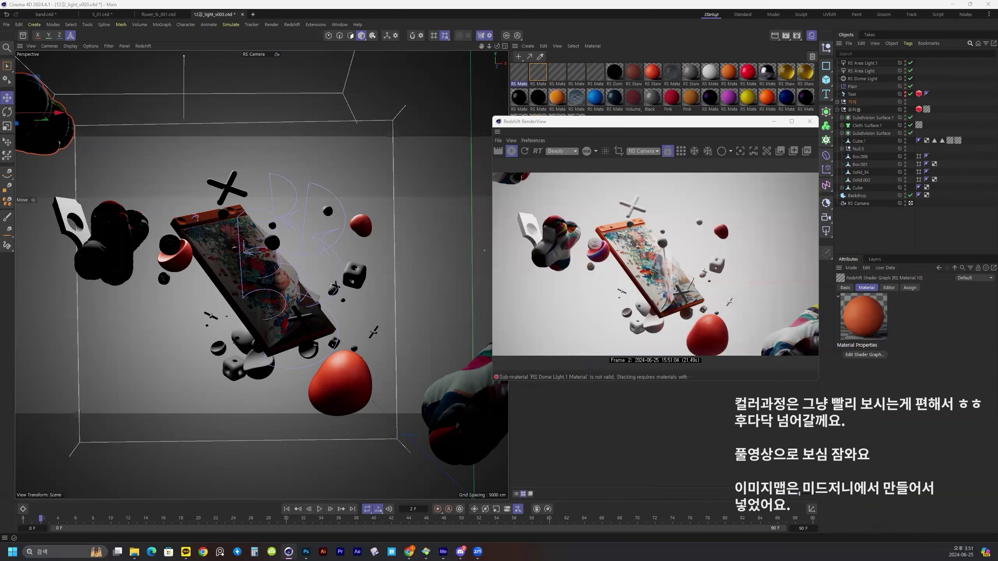
pyautogui.moveTo(659, 260); pyautogui.dragTo(342, 142)
pyautogui.click(416, 218)
pyautogui.click(462, 303)
pyautogui.click(466, 303)
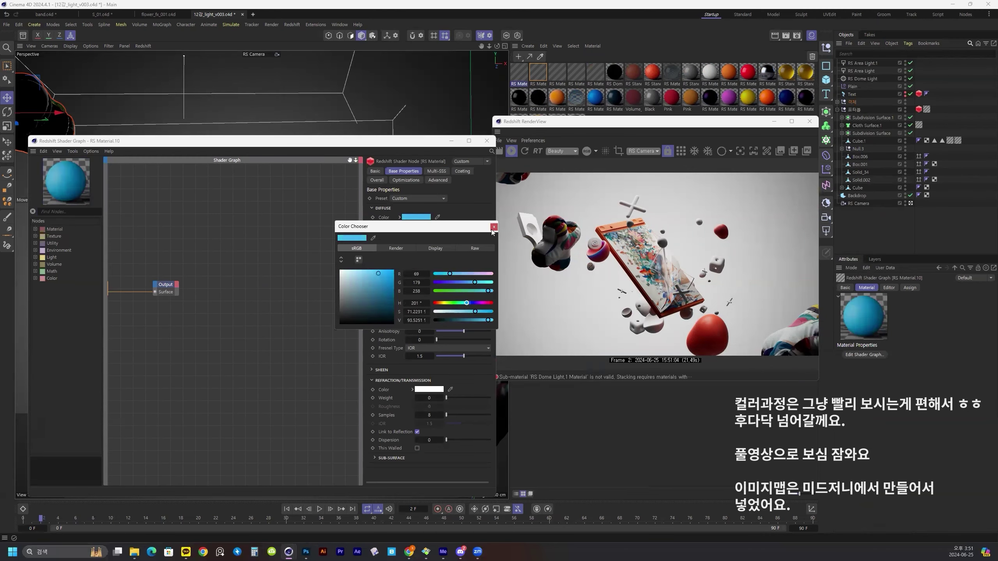
pyautogui.click(493, 227)
pyautogui.click(487, 140)
# Step: Apply the sky-blue material to the cup-shaped object below the phone's lower edge
pyautogui.moveTo(538, 74); pyautogui.dragTo(259, 365)
pyautogui.click(538, 74)
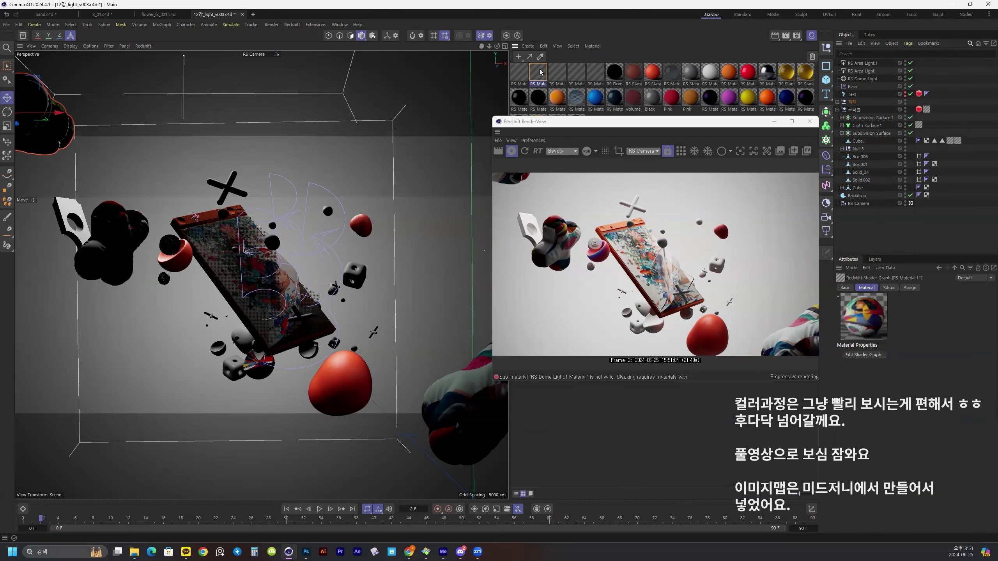
pyautogui.moveTo(518, 74); pyautogui.dragTo(259, 365)
pyautogui.click(308, 351)
# Step: Shift the blue material's diffuse hue to teal
pyautogui.doubleClick(518, 74)
pyautogui.click(522, 199)
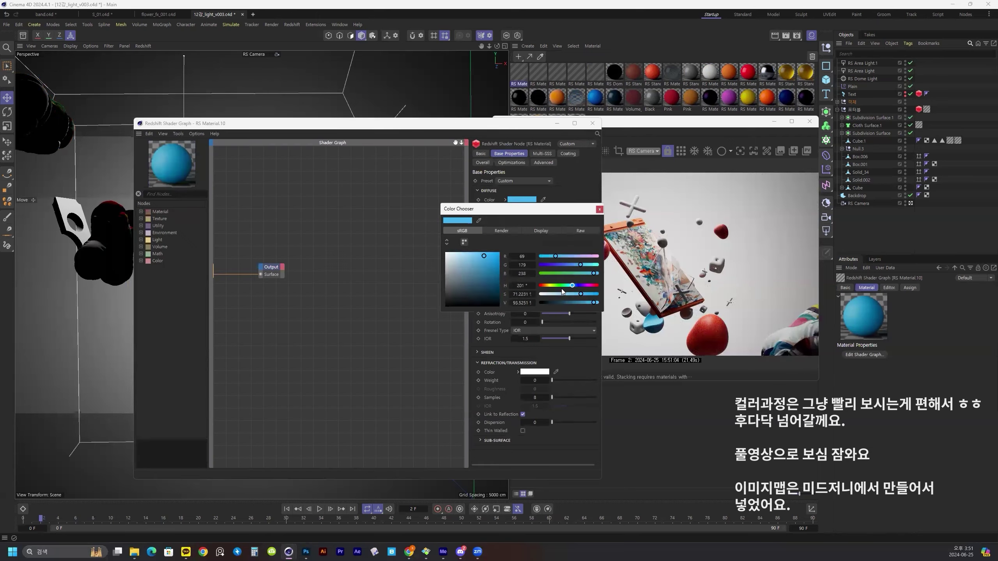
pyautogui.click(567, 285)
pyautogui.click(599, 209)
pyautogui.click(593, 122)
# Step: Duplicate the dark red glass material, apply the copy to Sphere.5 below the phone and open it for editing
pyautogui.click(240, 338)
pyautogui.moveTo(212, 349); pyautogui.dragTo(240, 339)
pyautogui.keyDown('ctrl'); pyautogui.moveTo(672, 73); pyautogui.dragTo(664, 74); pyautogui.keyUp('ctrl')
pyautogui.moveTo(672, 74); pyautogui.dragTo(227, 309)
pyautogui.click(837, 101)
pyautogui.click(935, 140)
pyautogui.press('Delete')
pyautogui.doubleClick(672, 74)
pyautogui.hotkey('ctrl', 'z')
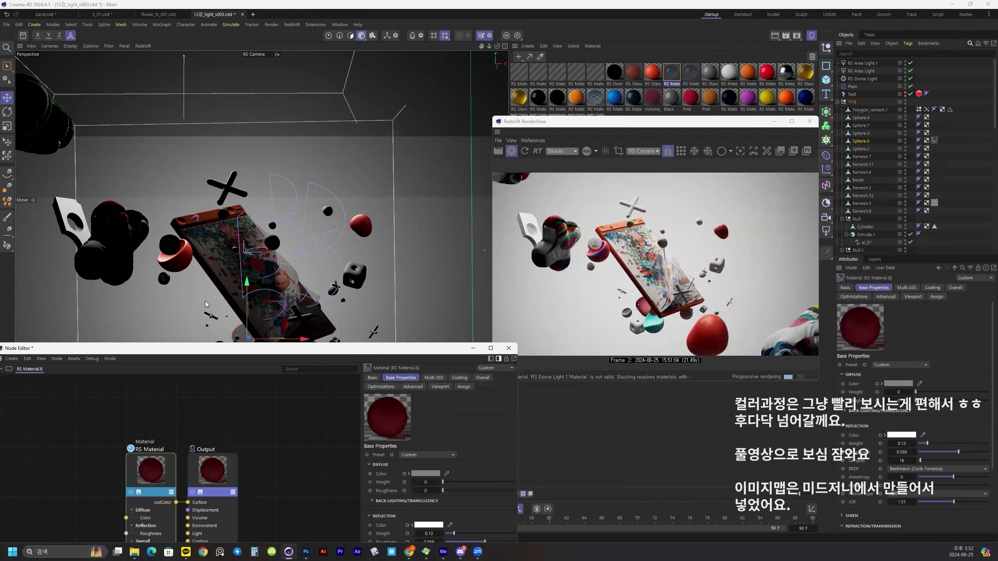
# Step: Change the refraction colour of the copied glass material in the Node Editor
pyautogui.moveTo(205, 348); pyautogui.dragTo(207, 156)
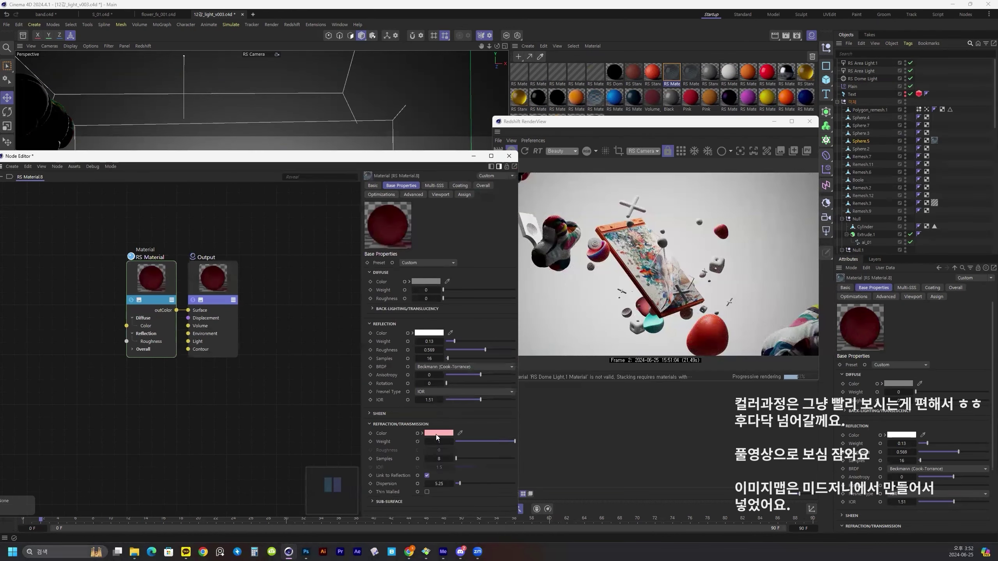
pyautogui.click(436, 434)
pyautogui.click(420, 511)
pyautogui.click(373, 486)
pyautogui.click(512, 439)
pyautogui.click(509, 156)
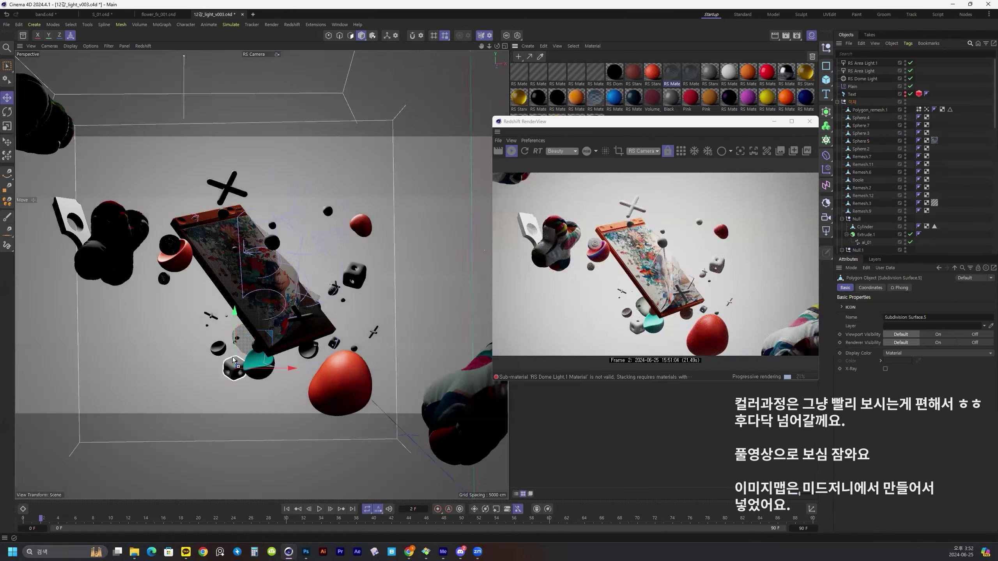
# Step: Set the metallic RS Material.4's reflection roughness to 0.513 and adjust its reflectivity colour
pyautogui.doubleClick(786, 72)
pyautogui.click(584, 312)
pyautogui.click(662, 322)
pyautogui.moveTo(615, 263); pyautogui.dragTo(630, 263)
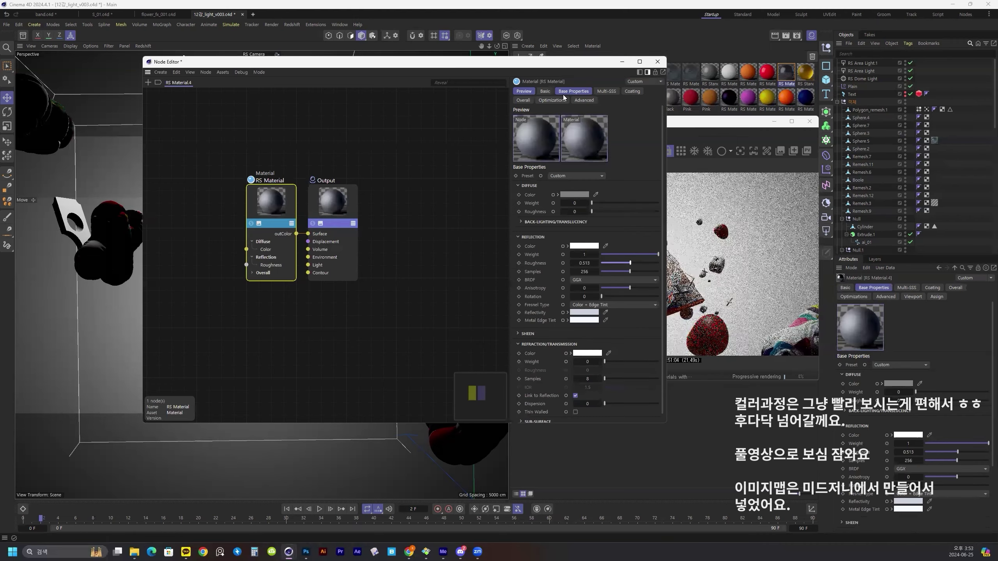
pyautogui.moveTo(563, 61); pyautogui.dragTo(422, 133)
pyautogui.click(443, 383)
pyautogui.click(468, 468)
pyautogui.moveTo(371, 444); pyautogui.dragTo(393, 448)
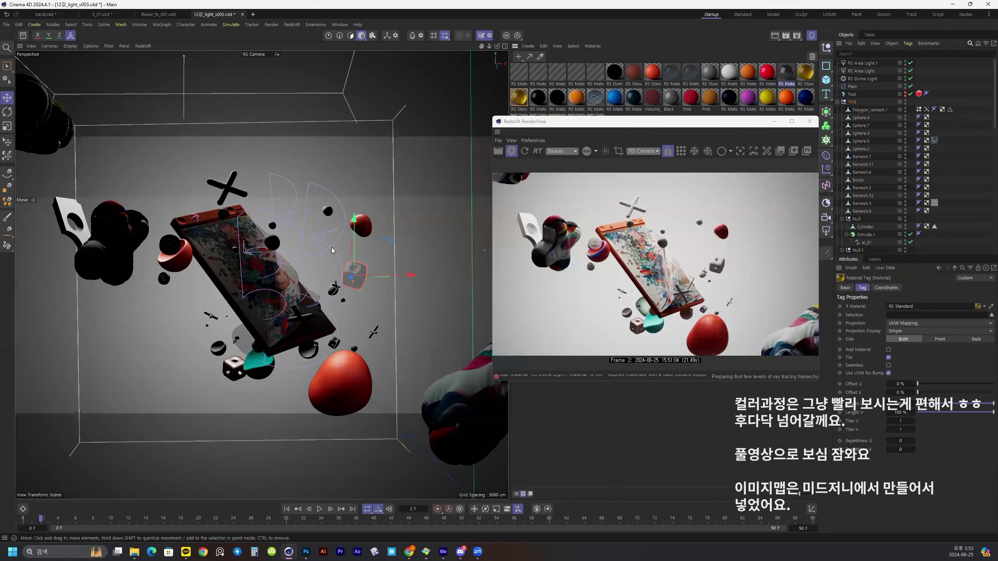
# Step: Apply the gold material to the large cross, and red RS Standard.2 to the small cup and the holed block
pyautogui.click(227, 188)
pyautogui.moveTo(519, 97); pyautogui.dragTo(228, 188)
pyautogui.click(217, 348)
pyautogui.moveTo(652, 73); pyautogui.dragTo(216, 348)
pyautogui.click(71, 221)
pyautogui.moveTo(652, 73); pyautogui.dragTo(70, 221)
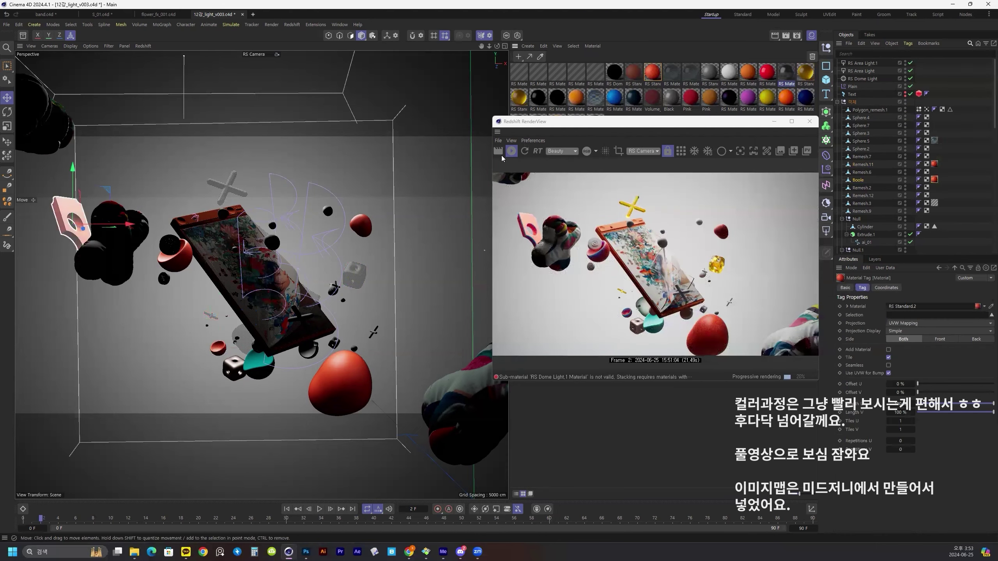
# Step: Reposition the RS Area Light near the phone in the top view and return to the camera view
pyautogui.click(861, 71)
pyautogui.middleClick(282, 225)
pyautogui.middleClick(283, 225)
pyautogui.moveTo(262, 248)
pyautogui.mouseDown()
pyautogui.moveTo(238, 272)
pyautogui.moveTo(283, 266)
pyautogui.moveTo(274, 284)
pyautogui.moveTo(253, 255)
pyautogui.mouseUp()
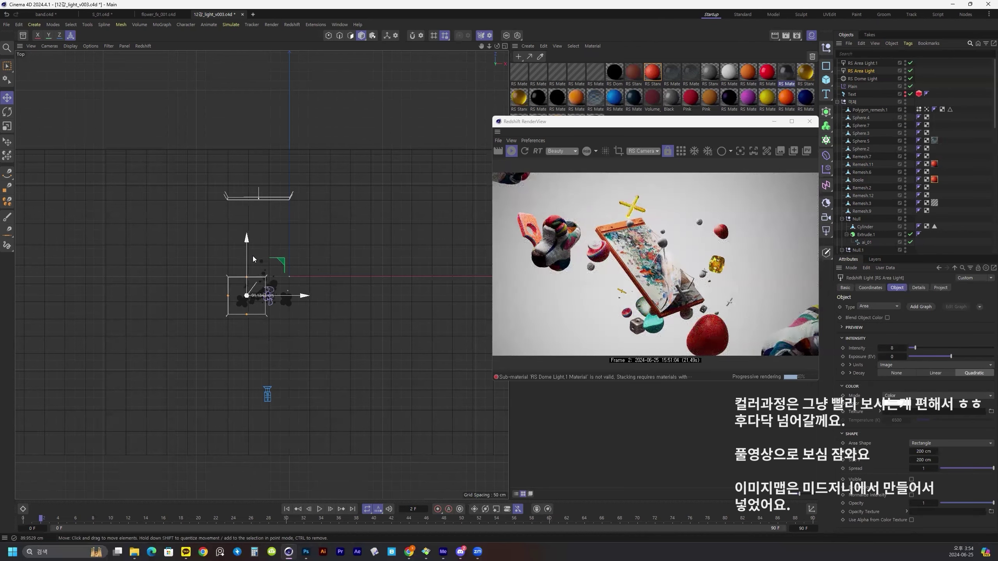
pyautogui.middleClick(252, 256)
pyautogui.middleClick(252, 256)
# Step: Apply red RS Standard.2 to the Instagram disc and the dark metallic material to the small die near the phone
pyautogui.click(168, 255)
pyautogui.moveTo(652, 73); pyautogui.dragTo(168, 253)
pyautogui.keyDown('alt'); pyautogui.moveTo(207, 176); pyautogui.dragTo(298, 196); pyautogui.keyUp('alt')
pyautogui.scroll(10, 212, 212)
pyautogui.scroll(4, 236, 221)
pyautogui.click(242, 218)
pyautogui.moveTo(786, 72); pyautogui.dragTo(352, 292)
pyautogui.click(280, 54)
# Step: Apply the colourful image-textured material to Polygon_remesh.1
pyautogui.click(163, 279)
pyautogui.click(277, 55)
pyautogui.scroll(-10, 235, 221)
pyautogui.scroll(5, 232, 177)
pyautogui.scroll(-8, 275, 204)
pyautogui.scroll(-4, 246, 271)
pyautogui.moveTo(537, 75); pyautogui.dragTo(243, 236)
pyautogui.click(277, 54)
# Step: Apply red RS Standard.2 to the small spheres along the phone's right edge
pyautogui.click(332, 290)
pyautogui.moveTo(652, 73); pyautogui.dragTo(272, 226)
pyautogui.click(270, 243)
pyautogui.click(273, 226)
# Step: Make the sphere under the phone's lower corner dark blue and apply orange RS Material.2 to small Sphere.2 above the phone
pyautogui.click(328, 212)
pyautogui.moveTo(805, 97); pyautogui.dragTo(328, 212)
pyautogui.click(308, 351)
pyautogui.moveTo(653, 73); pyautogui.dragTo(285, 350)
pyautogui.click(327, 212)
pyautogui.moveTo(576, 97); pyautogui.dragTo(328, 212)
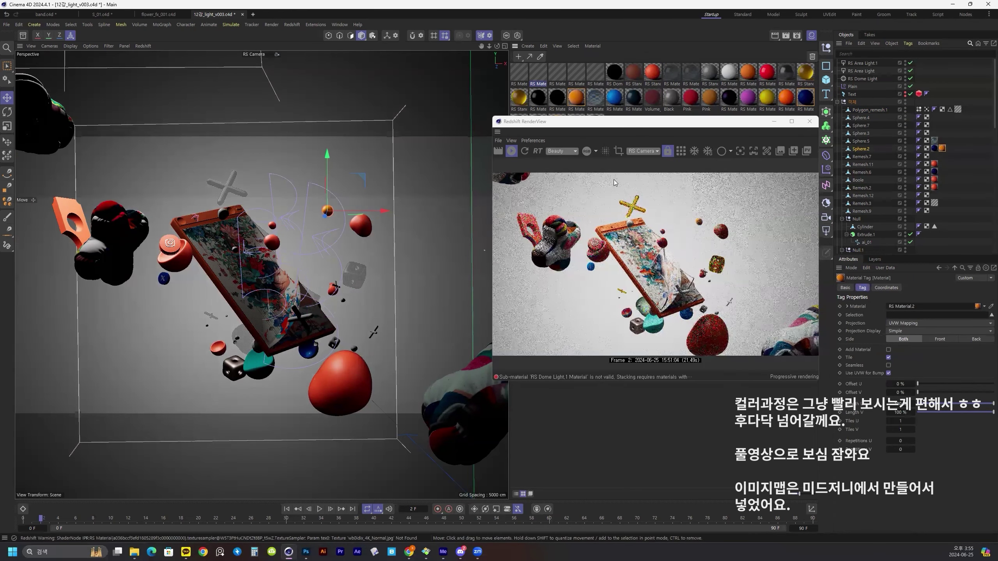
# Step: Apply a copy of the orange material to the Backdrop, set its diffuse colour to pale cyan, and preview it full-size
pyautogui.click(443, 224)
pyautogui.moveTo(576, 98)
pyautogui.mouseDown()
pyautogui.moveTo(426, 207)
pyautogui.moveTo(589, 99)
pyautogui.mouseUp()
pyautogui.moveTo(594, 98); pyautogui.dragTo(934, 242)
pyautogui.doubleClick(594, 97)
pyautogui.moveTo(809, 92); pyautogui.dragTo(287, 84)
pyautogui.click(375, 209)
pyautogui.moveTo(401, 296); pyautogui.dragTo(416, 296)
pyautogui.moveTo(356, 263); pyautogui.dragTo(320, 262)
pyautogui.moveTo(416, 296); pyautogui.dragTo(417, 297)
pyautogui.click(466, 85)
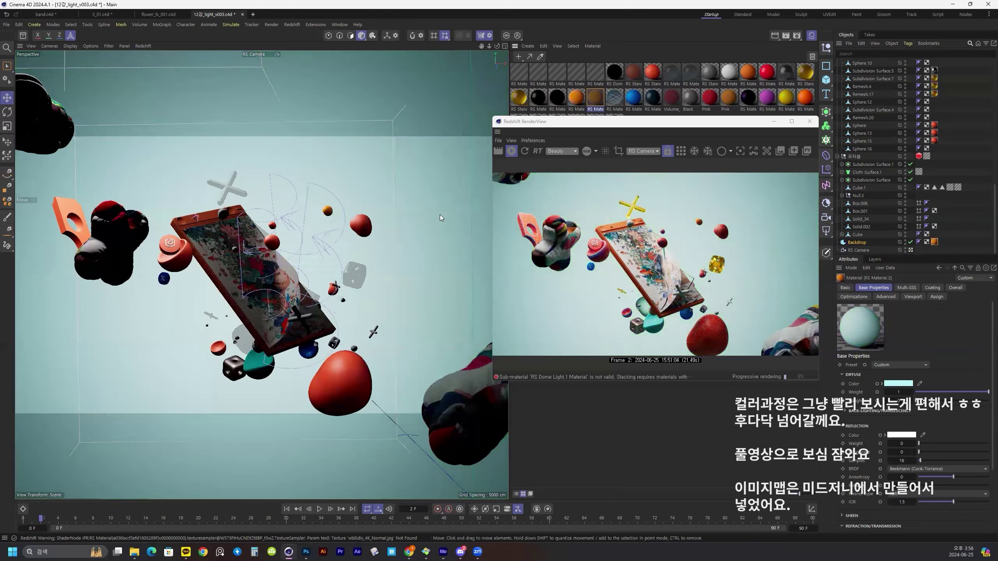
pyautogui.press('super+Up')
pyautogui.click(197, 33)
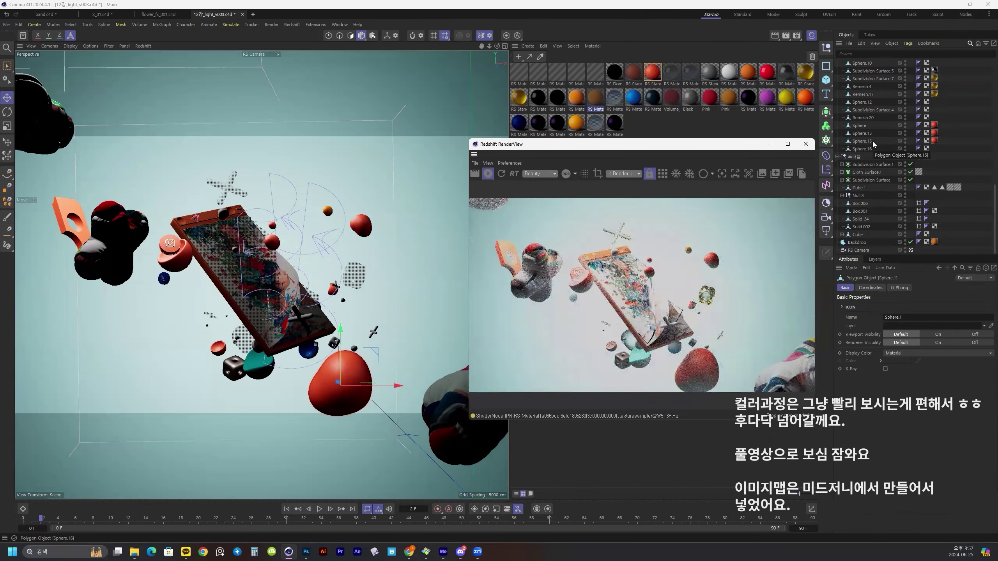
# Step: Apply the glass material to the small cross beside the phone and the cross over the phone's lower screen
pyautogui.click(335, 287)
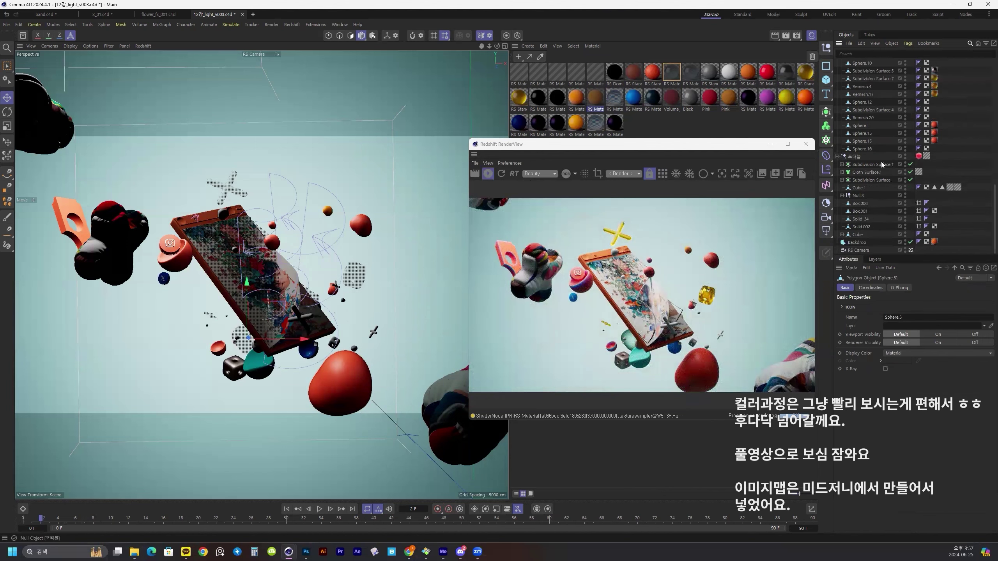
pyautogui.moveTo(335, 284); pyautogui.dragTo(335, 285)
pyautogui.click(373, 332)
pyautogui.moveTo(672, 73); pyautogui.dragTo(300, 315)
pyautogui.click(299, 316)
# Step: Change the teal material's diffuse hue and apply it again to the object below the phone
pyautogui.click(252, 369)
pyautogui.click(518, 72)
pyautogui.doubleClick(518, 72)
pyautogui.click(697, 242)
pyautogui.moveTo(644, 307); pyautogui.dragTo(625, 300)
pyautogui.click(804, 167)
pyautogui.moveTo(519, 72); pyautogui.dragTo(271, 349)
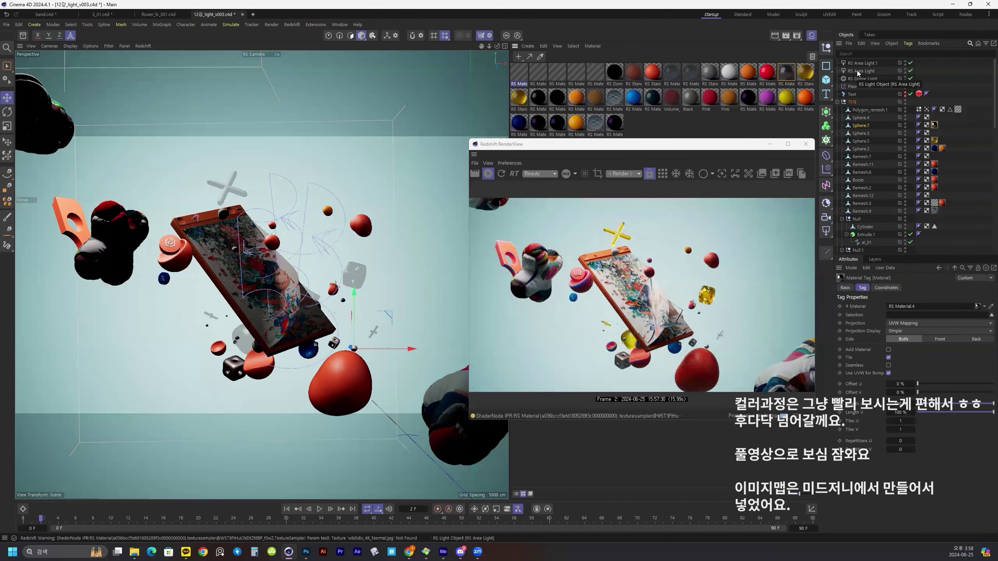
# Step: Check the scene in a full-size bucket render, restore the render window and stop the live render
pyautogui.click(558, 74)
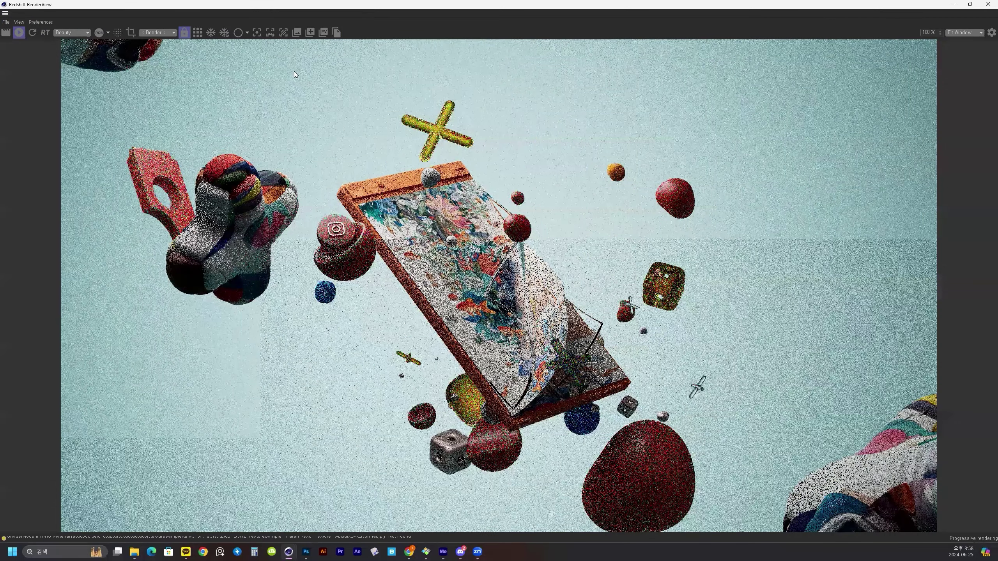
pyautogui.click(196, 33)
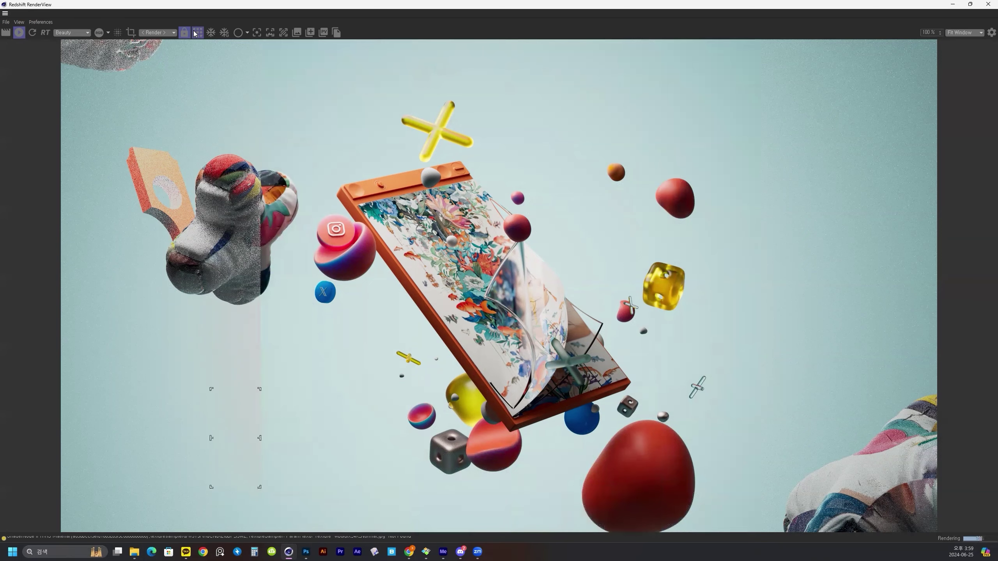
pyautogui.click(970, 4)
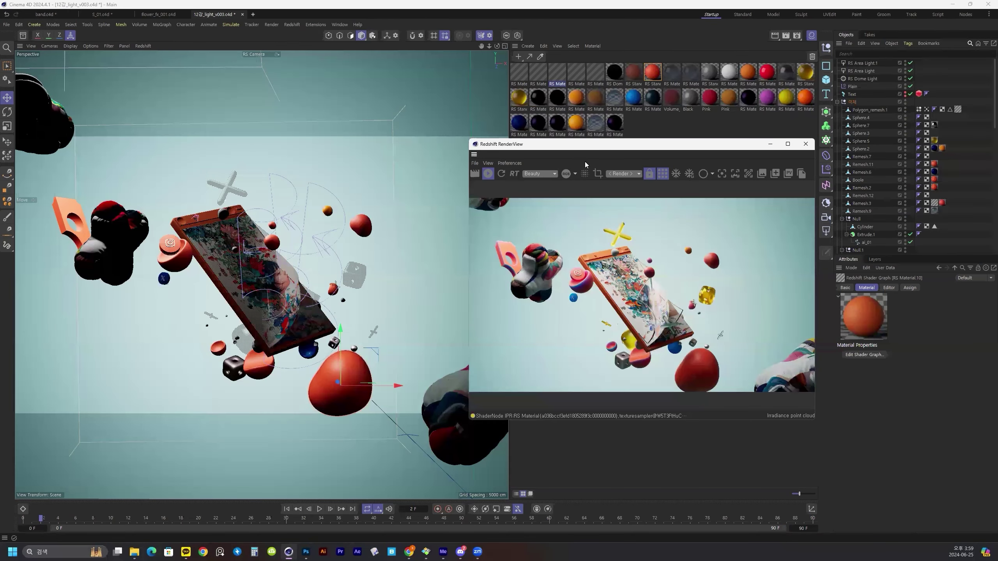
pyautogui.click(488, 174)
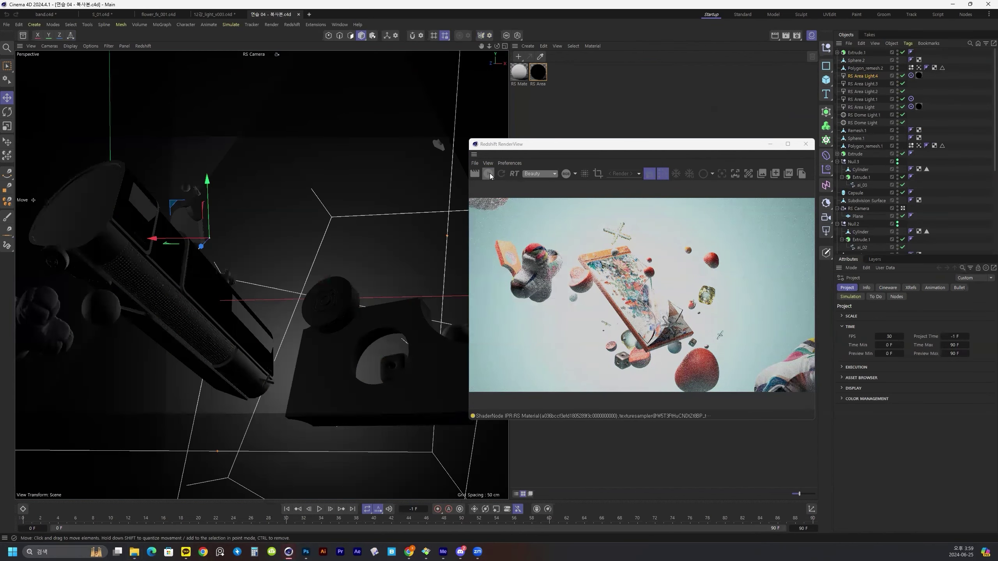
# Step: Start the live render of 연습 04 - 복사본.c4d and delete all its Redshift area and dome lights
pyautogui.click(489, 173)
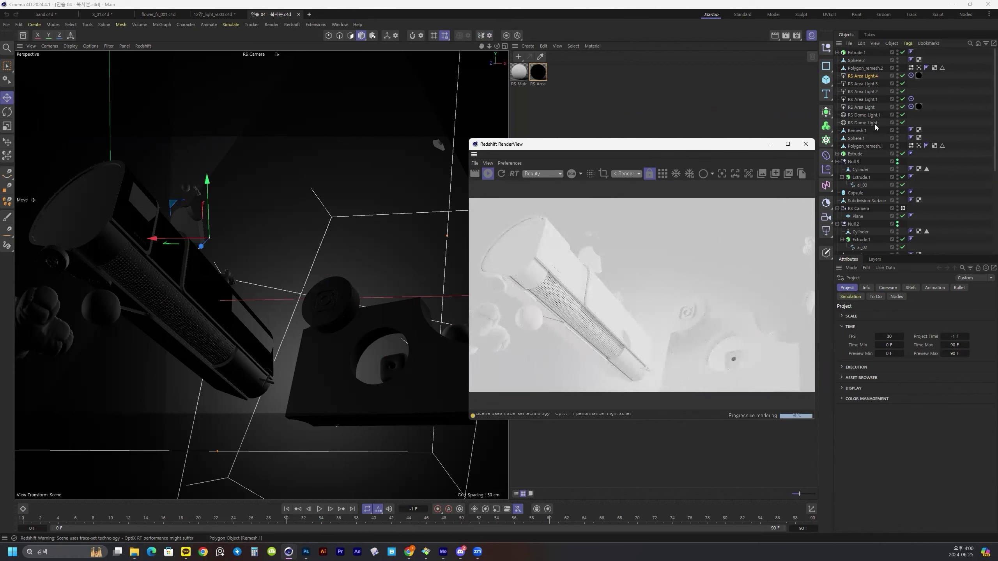
pyautogui.keyDown('shift'); pyautogui.click(863, 77); pyautogui.keyUp('shift')
pyautogui.press('Delete')
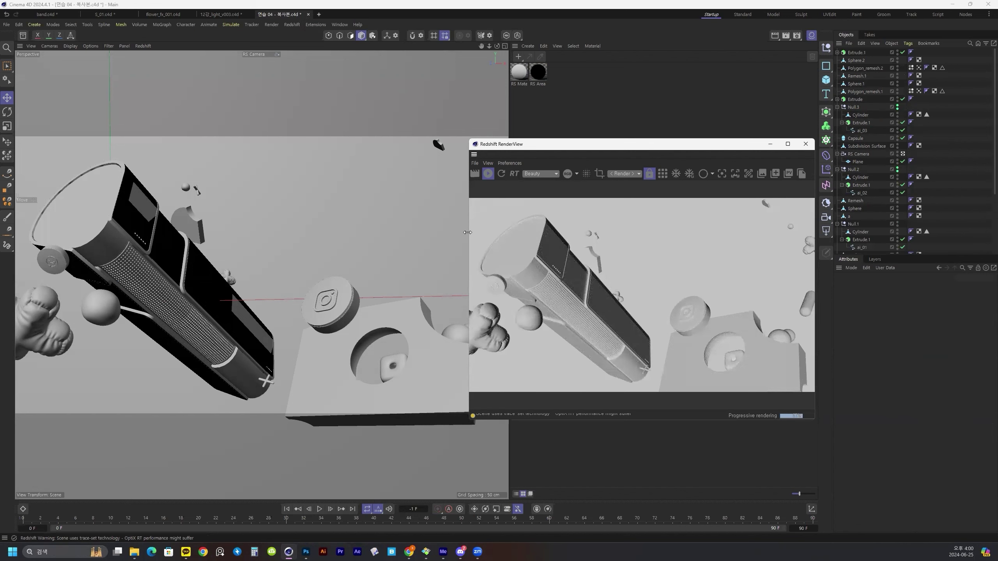
# Step: Narrow the render view window so that it no longer covers the viewport
pyautogui.moveTo(467, 232); pyautogui.dragTo(513, 232)
pyautogui.click(7, 245)
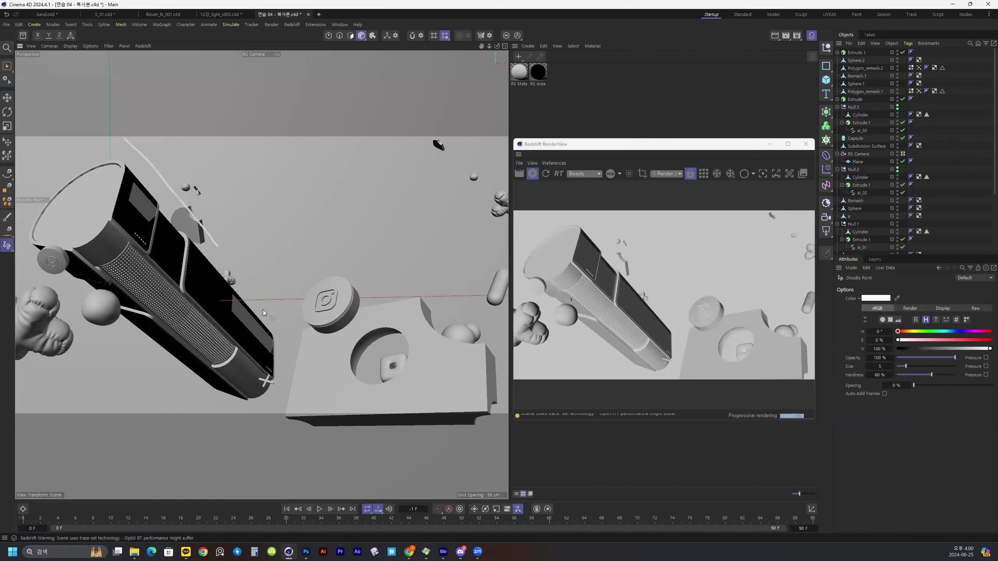
pyautogui.moveTo(263, 312); pyautogui.dragTo(301, 355)
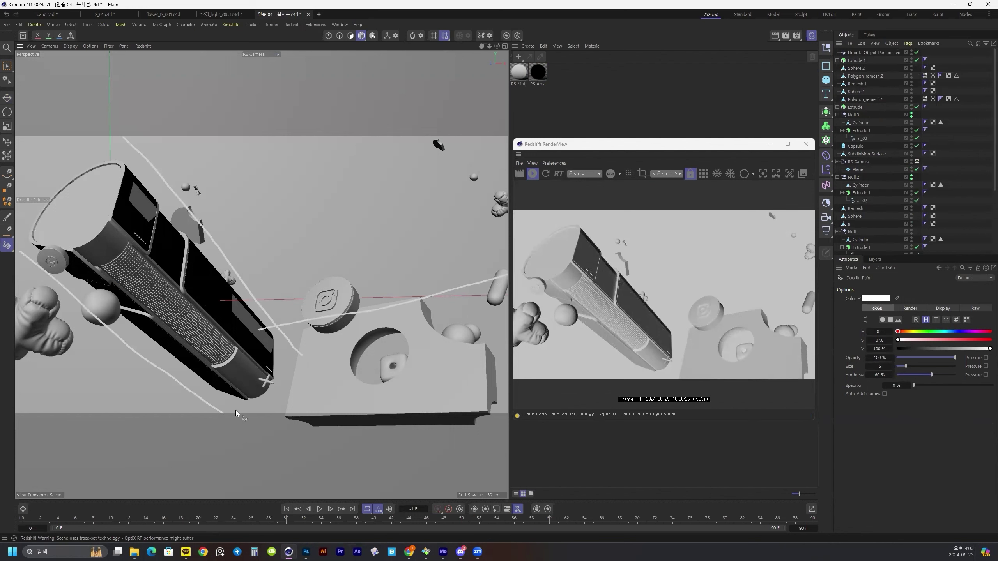
pyautogui.hotkey('ctrl', 'z')
pyautogui.hotkey('ctrl', 'z')
pyautogui.hotkey('ctrl', 'z')
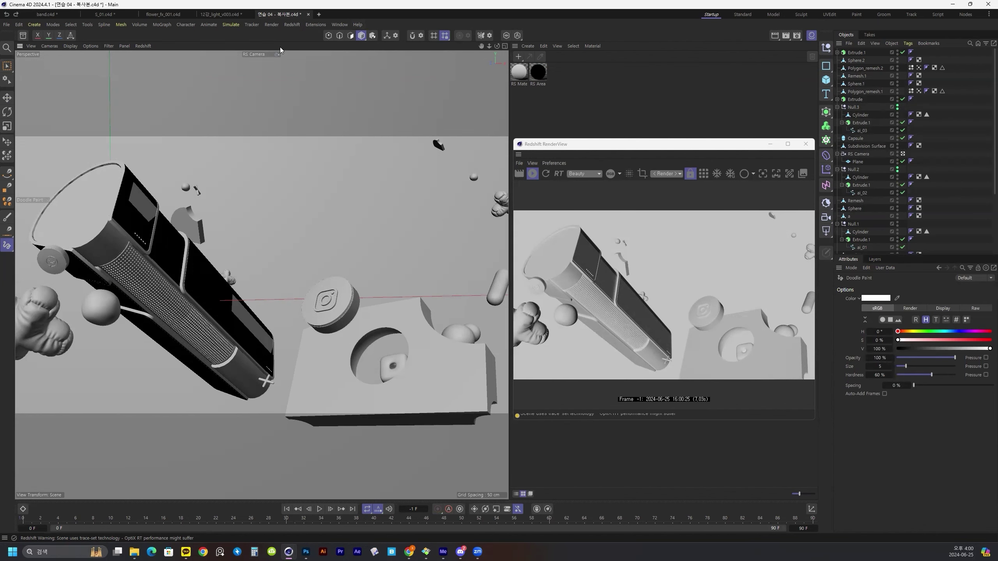
# Step: Reframe the view around the speaker and move the holed block down below it
pyautogui.press('e')
pyautogui.click(418, 325)
pyautogui.moveTo(400, 327); pyautogui.dragTo(351, 246)
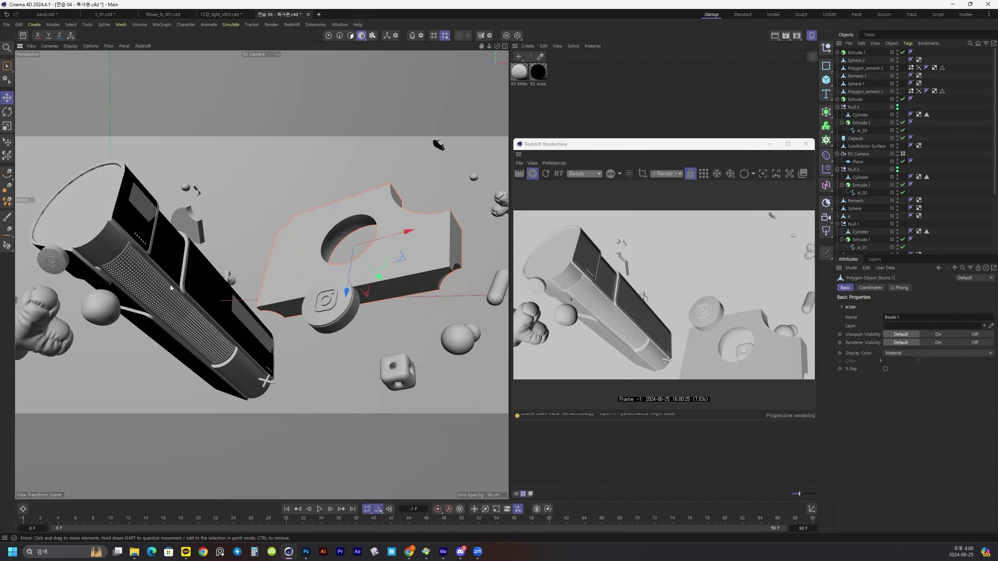
pyautogui.keyDown('alt'); pyautogui.moveTo(170, 287); pyautogui.dragTo(379, 277); pyautogui.keyUp('alt')
pyautogui.keyDown('alt'); pyautogui.moveTo(291, 292); pyautogui.dragTo(265, 292); pyautogui.keyUp('alt')
pyautogui.keyDown('alt'); pyautogui.moveTo(451, 268); pyautogui.dragTo(407, 252, button='middle'); pyautogui.keyUp('alt')
pyautogui.keyDown('alt'); pyautogui.moveTo(313, 288); pyautogui.dragTo(298, 293, button='middle'); pyautogui.keyUp('alt')
pyautogui.keyDown('alt'); pyautogui.moveTo(291, 285); pyautogui.dragTo(332, 280, button='right'); pyautogui.keyUp('alt')
pyautogui.keyDown('alt'); pyautogui.moveTo(333, 281); pyautogui.dragTo(323, 303); pyautogui.keyUp('alt')
pyautogui.moveTo(468, 269); pyautogui.dragTo(330, 497)
# Step: Place the large inflated star behind the speaker's lower side and set the sphere on its upper edge
pyautogui.moveTo(140, 341); pyautogui.dragTo(278, 349)
pyautogui.press('t')
pyautogui.press('e')
pyautogui.click(201, 313)
pyautogui.moveTo(219, 332); pyautogui.dragTo(196, 316)
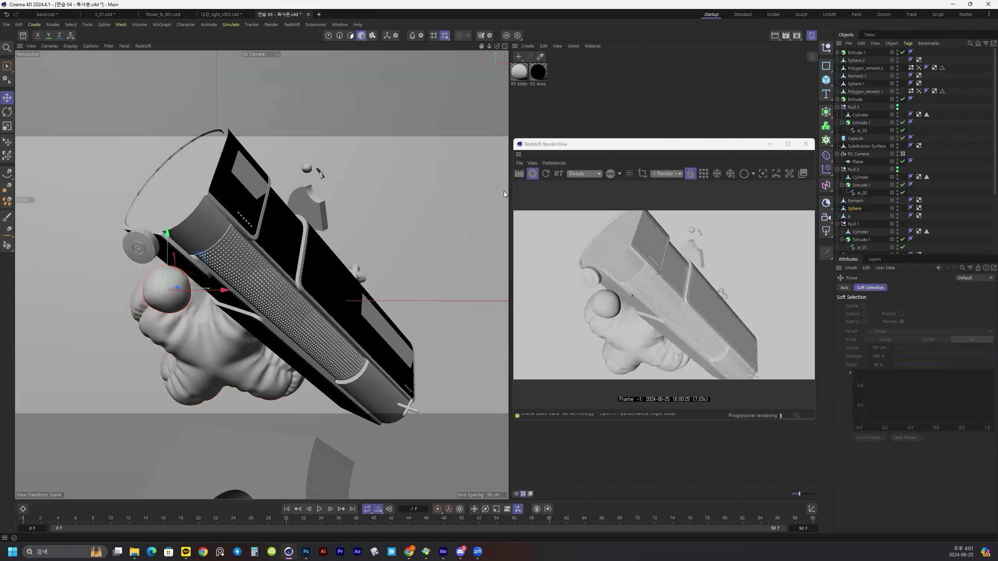
# Step: Rotate the curved extruded piece behind the speaker's upper edge
pyautogui.click(326, 215)
pyautogui.press('r')
pyautogui.moveTo(362, 224)
pyautogui.mouseDown()
pyautogui.moveTo(353, 220)
pyautogui.moveTo(354, 240)
pyautogui.moveTo(366, 247)
pyautogui.moveTo(361, 240)
pyautogui.mouseUp()
pyautogui.press('e')
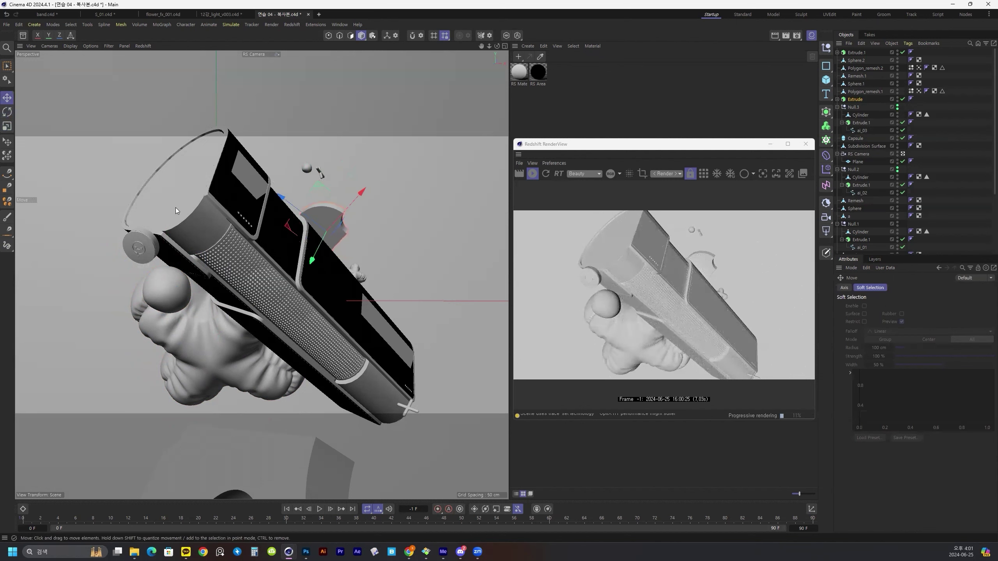
# Step: Place an enlarged cross above the curved piece and pick the small sphere beside it
pyautogui.click(320, 173)
pyautogui.moveTo(361, 197); pyautogui.dragTo(281, 205)
pyautogui.press('t')
pyautogui.press('e')
pyautogui.click(307, 168)
# Step: Place a smaller inflated star behind the speaker's upper edge and move the small sphere next to the large cross
pyautogui.click(202, 332)
pyautogui.scroll(-5, 884, 177)
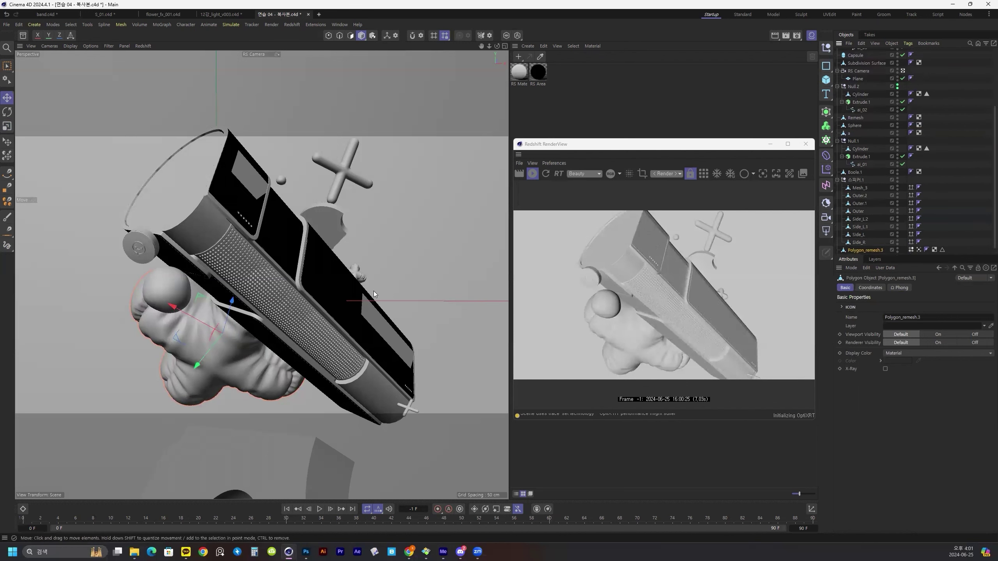
pyautogui.moveTo(228, 338); pyautogui.dragTo(318, 371)
pyautogui.press('r')
pyautogui.press('t')
pyautogui.press('e')
pyautogui.moveTo(405, 355); pyautogui.dragTo(331, 302)
pyautogui.moveTo(276, 177); pyautogui.dragTo(322, 153)
pyautogui.keyDown('alt'); pyautogui.moveTo(250, 296); pyautogui.dragTo(246, 294, button='middle'); pyautogui.keyUp('alt')
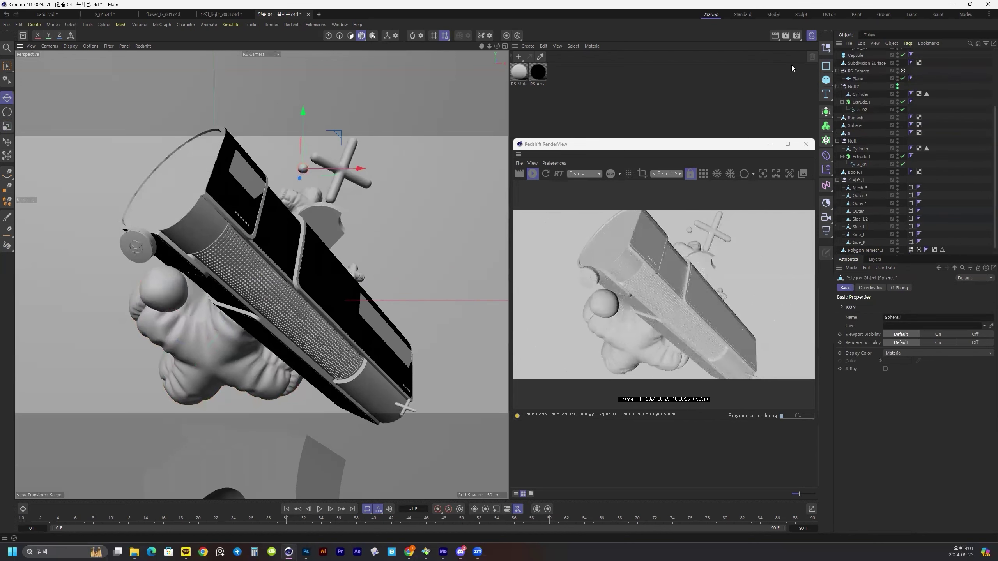
# Step: Add a Redshift area light and rotate it to face downward
pyautogui.click(271, 25)
pyautogui.moveTo(292, 25)
pyautogui.moveTo(299, 48)
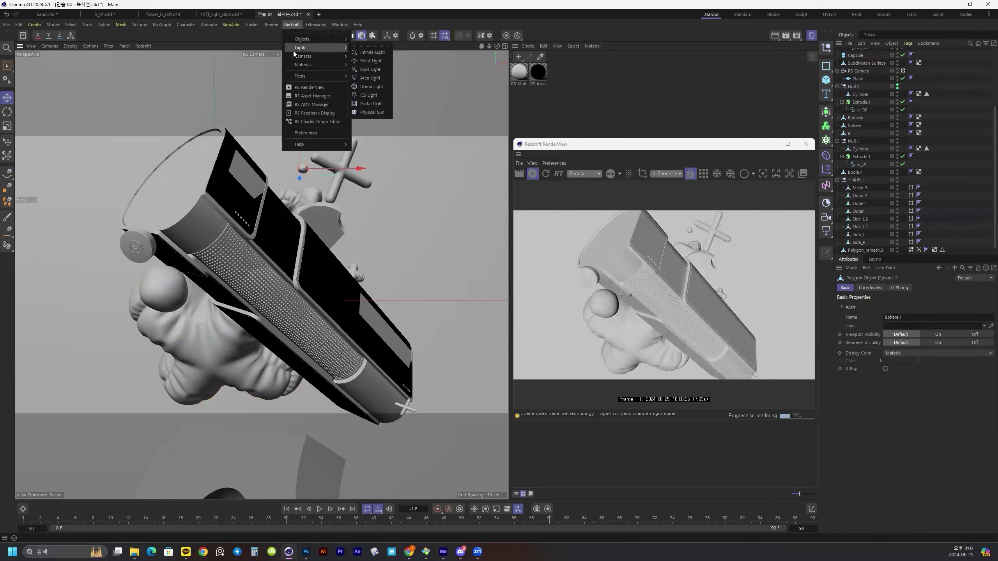
pyautogui.click(369, 78)
pyautogui.press('r')
pyautogui.keyDown('shift'); pyautogui.moveTo(211, 283); pyautogui.dragTo(200, 236); pyautogui.keyUp('shift')
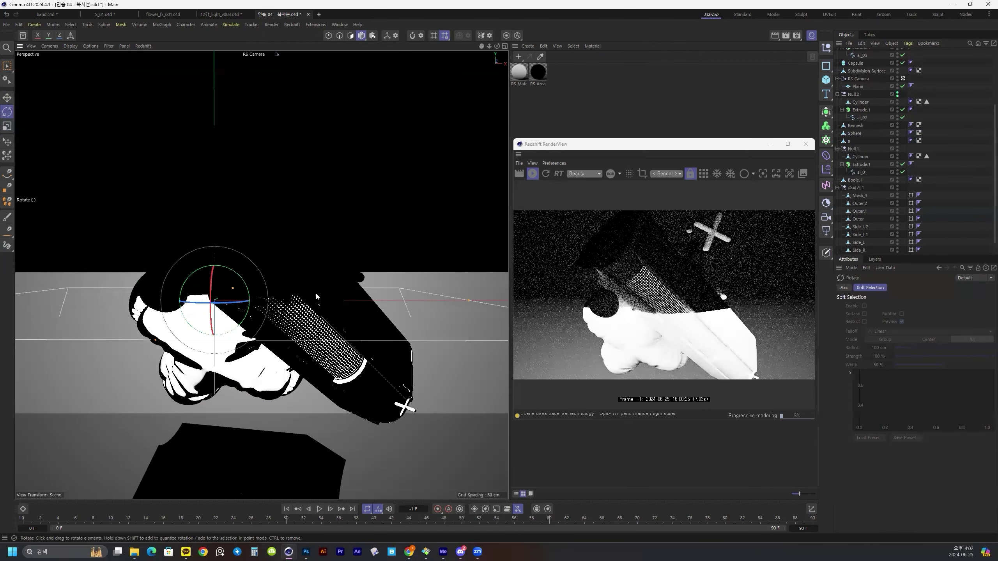
# Step: Raise the area light above the speaker using the side view
pyautogui.press('F3')
pyautogui.press('e')
pyautogui.moveTo(298, 362); pyautogui.dragTo(297, 237)
pyautogui.press('F1')
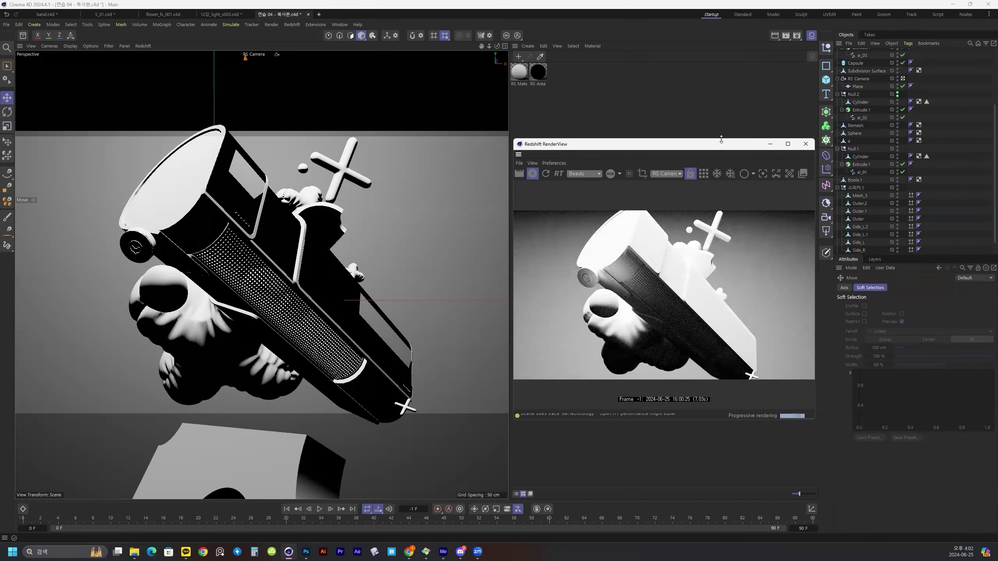
# Step: Set the area light's intensity to 20
pyautogui.scroll(4, 856, 96)
pyautogui.click(859, 55)
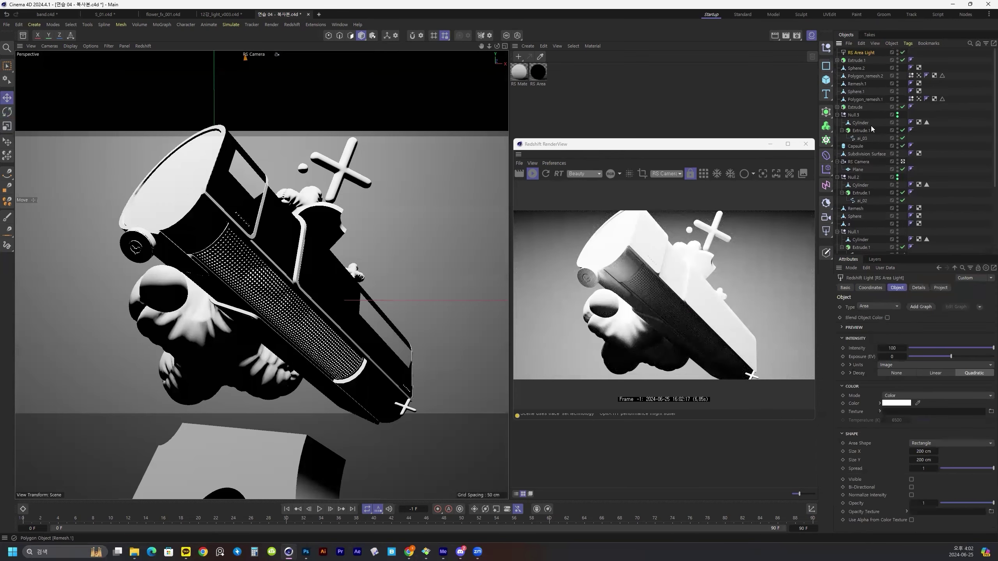
pyautogui.click(904, 351)
pyautogui.write('20')
pyautogui.press('Return')
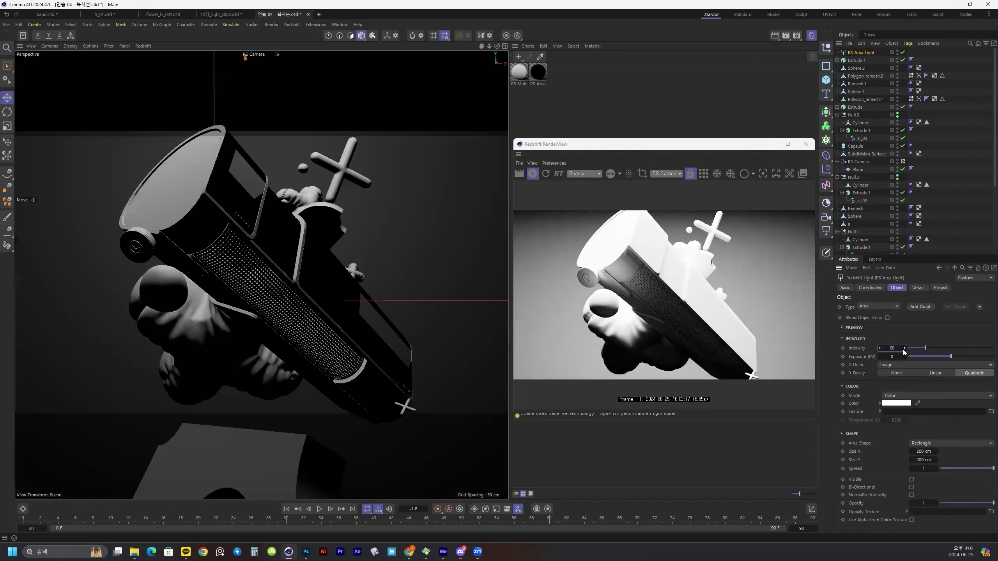
# Step: Shift the area light forward toward the camera in the top view and return to the perspective view
pyautogui.press('F2')
pyautogui.moveTo(285, 200); pyautogui.dragTo(334, 304)
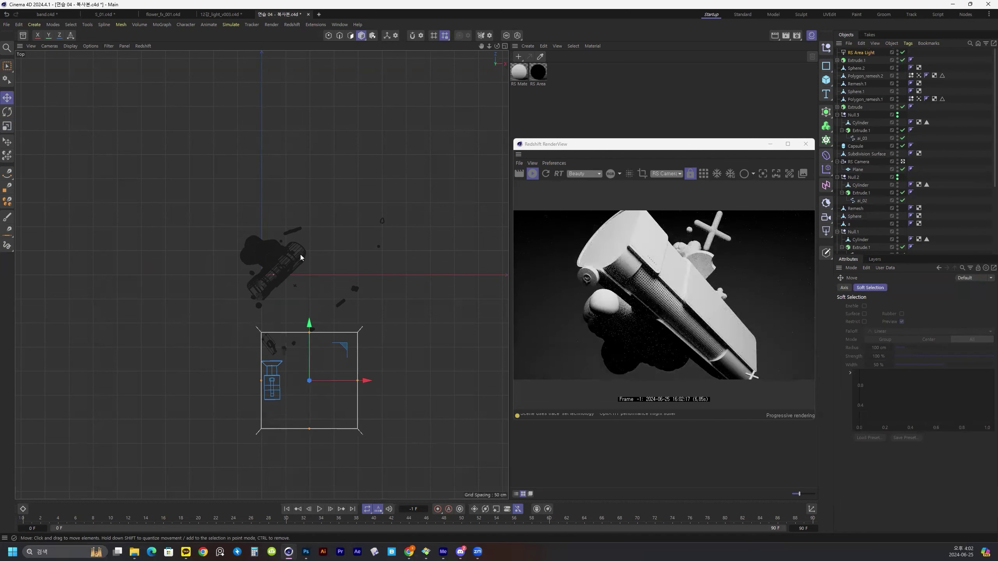
pyautogui.press('F1')
# Step: Enlarge the small cross at the speaker's lower end and move it slightly outward
pyautogui.click(410, 411)
pyautogui.press('t')
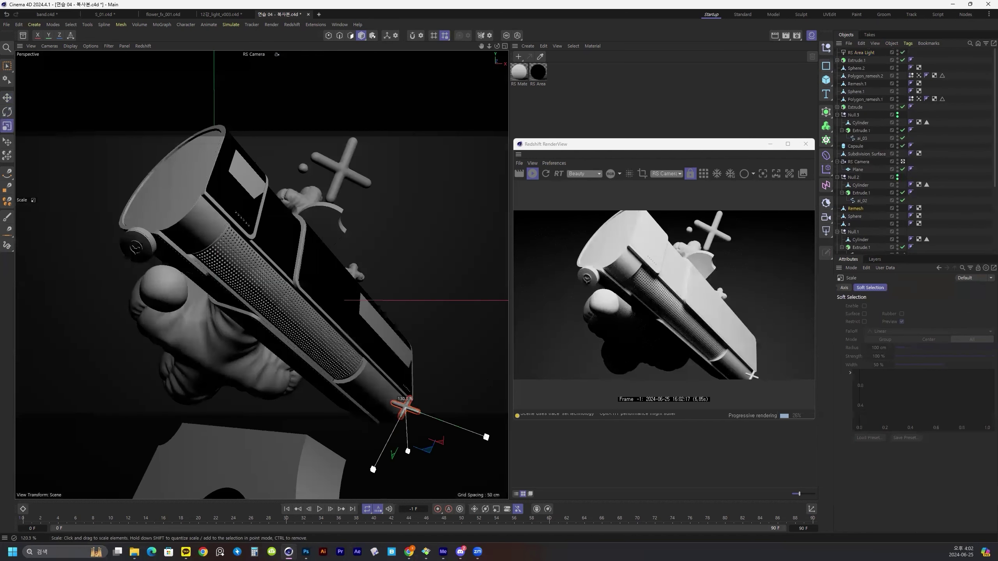
pyautogui.moveTo(409, 372); pyautogui.dragTo(436, 377)
pyautogui.press('e')
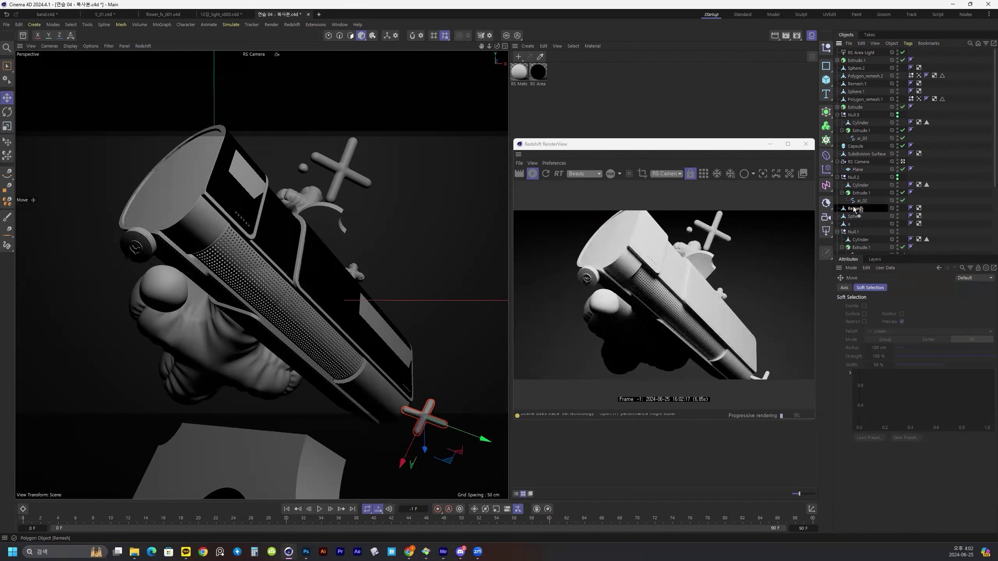
# Step: Duplicate that cross, then rotate, shrink and place the copy beneath the large inflated star
pyautogui.keyDown('ctrl'); pyautogui.moveTo(853, 206); pyautogui.dragTo(853, 205); pyautogui.keyUp('ctrl')
pyautogui.moveTo(385, 440); pyautogui.dragTo(254, 428)
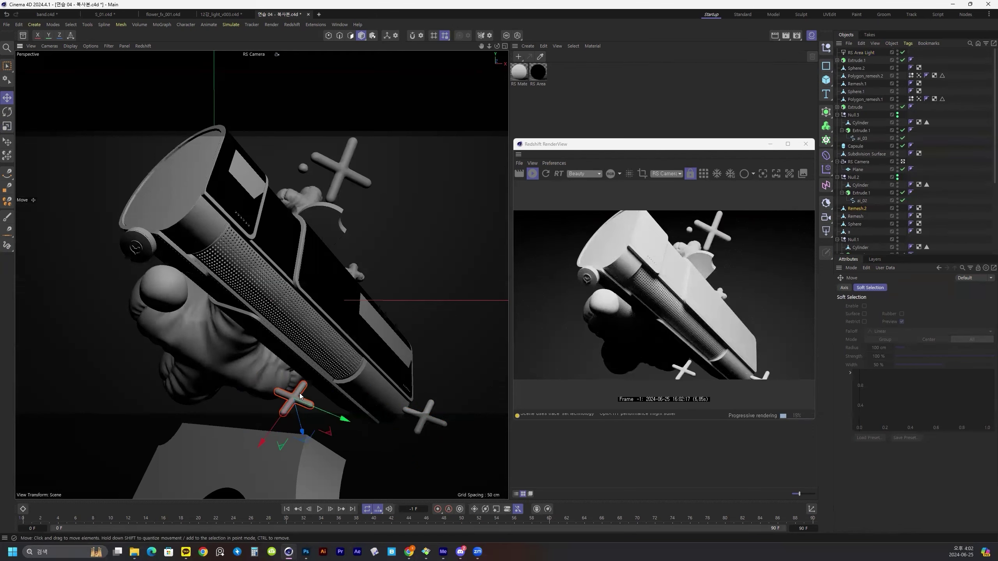
pyautogui.press('t')
pyautogui.moveTo(316, 387); pyautogui.dragTo(197, 473)
pyautogui.press('r')
pyautogui.press('e')
pyautogui.moveTo(334, 408); pyautogui.dragTo(296, 409)
pyautogui.press('t')
pyautogui.press('e')
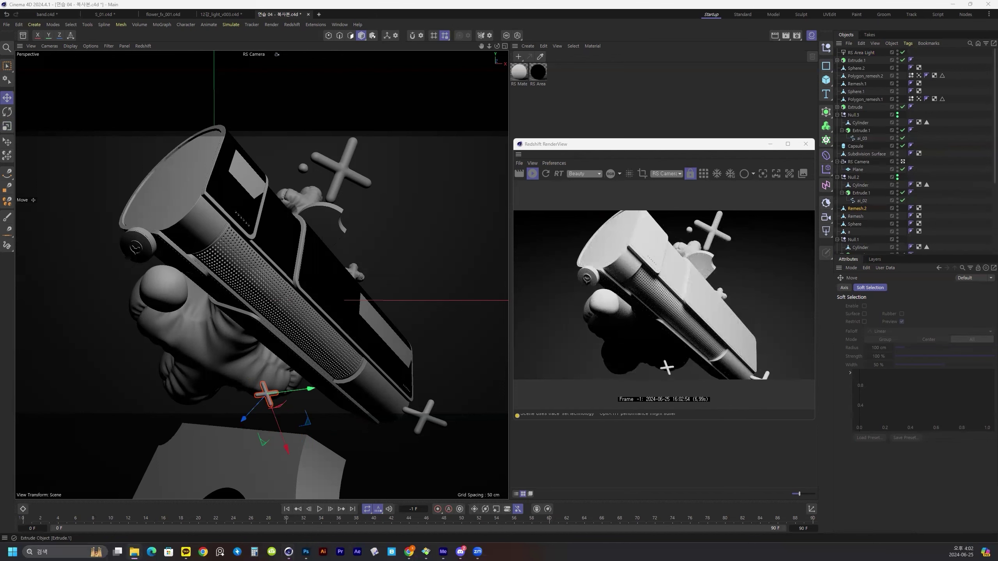
# Step: Open 연습 01_v001 - 복사본.c4d and delete all its Redshift lights and the environment object
pyautogui.click(573, 305)
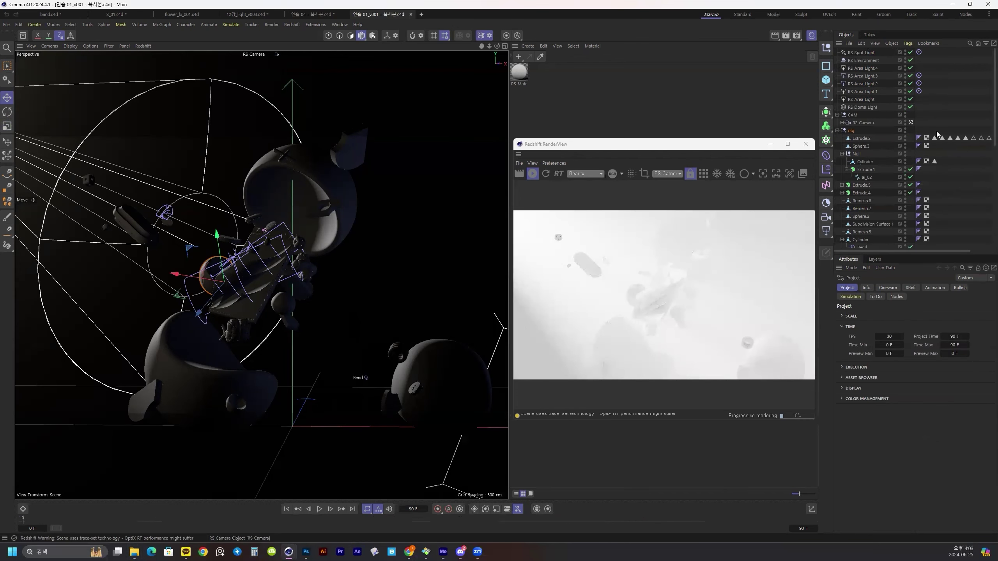
pyautogui.click(861, 107)
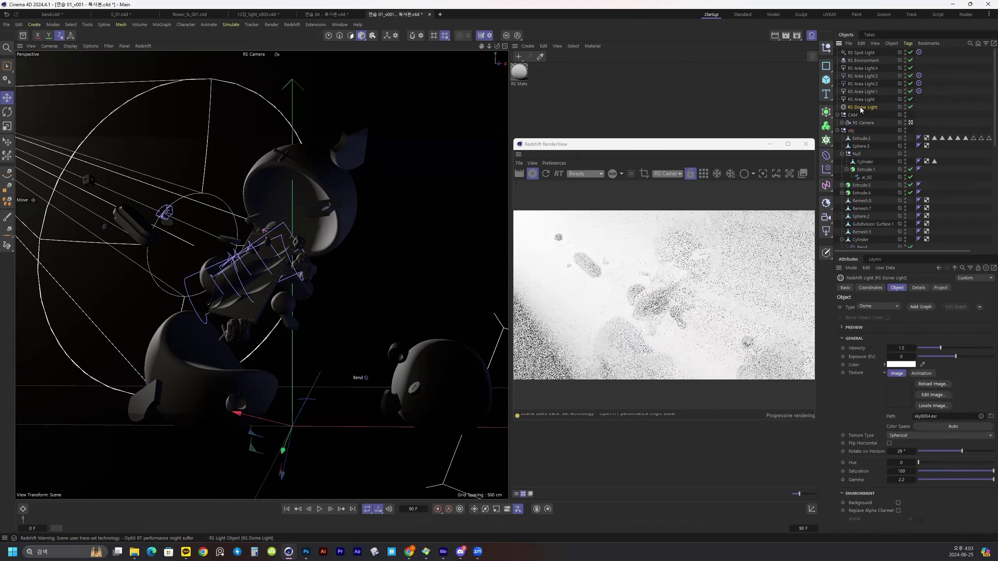
pyautogui.keyDown('shift'); pyautogui.click(862, 52); pyautogui.keyUp('shift')
pyautogui.press('Delete')
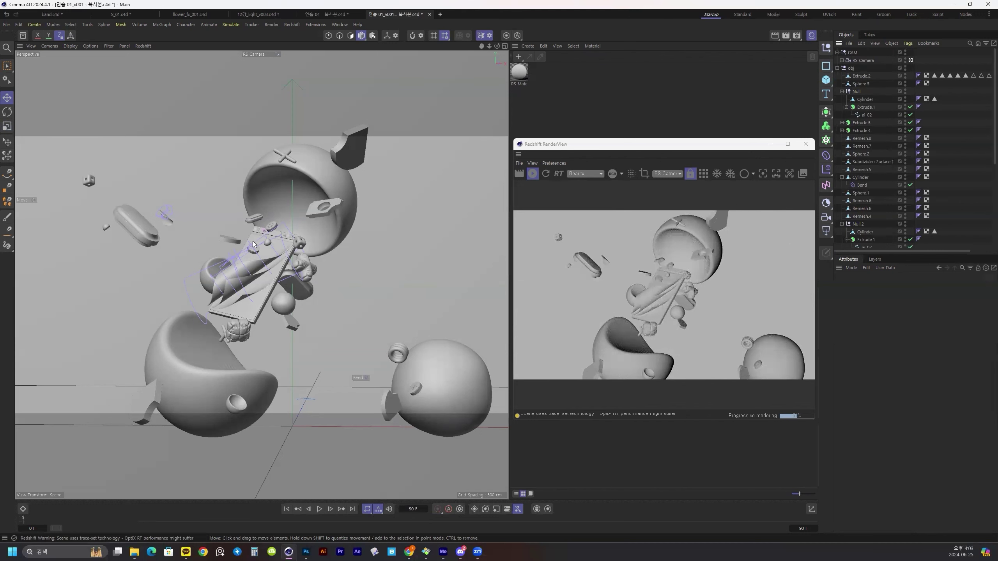
# Step: Move the small inflated piece down to the lower bowl's rim and the cross to the panel's lower corner
pyautogui.scroll(6, 253, 243)
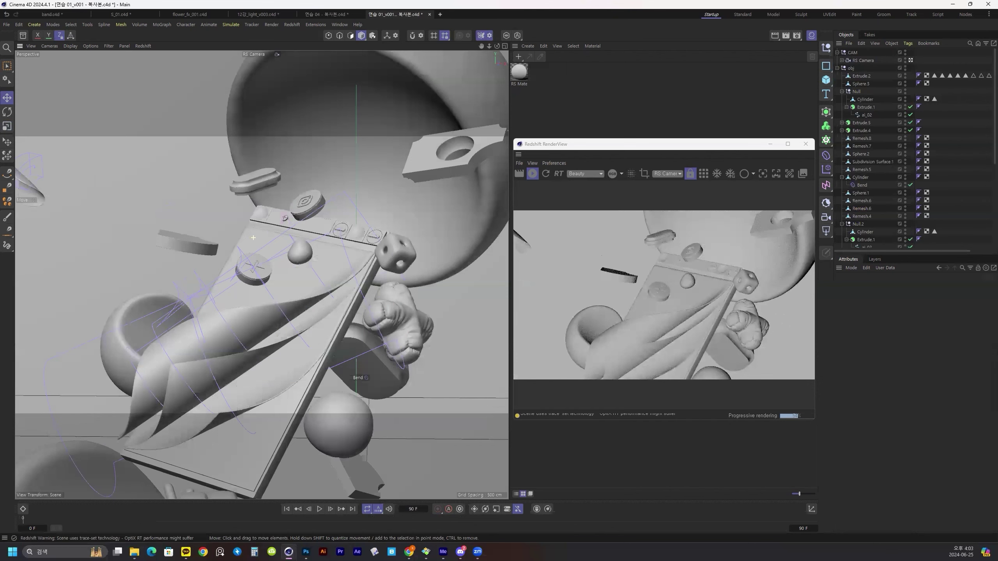
pyautogui.scroll(-8, 253, 237)
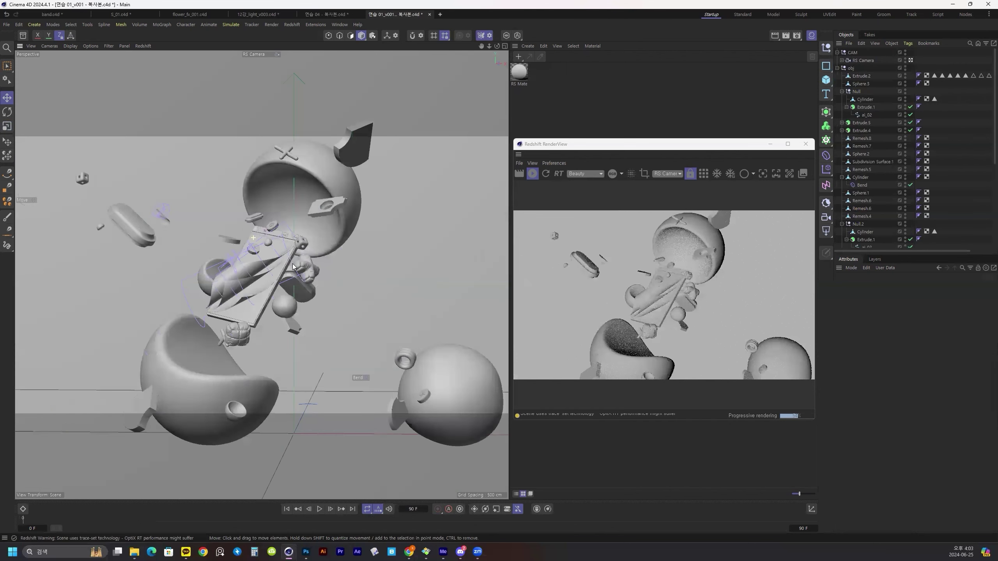
pyautogui.click(235, 337)
pyautogui.moveTo(238, 338); pyautogui.dragTo(276, 384)
pyautogui.click(222, 338)
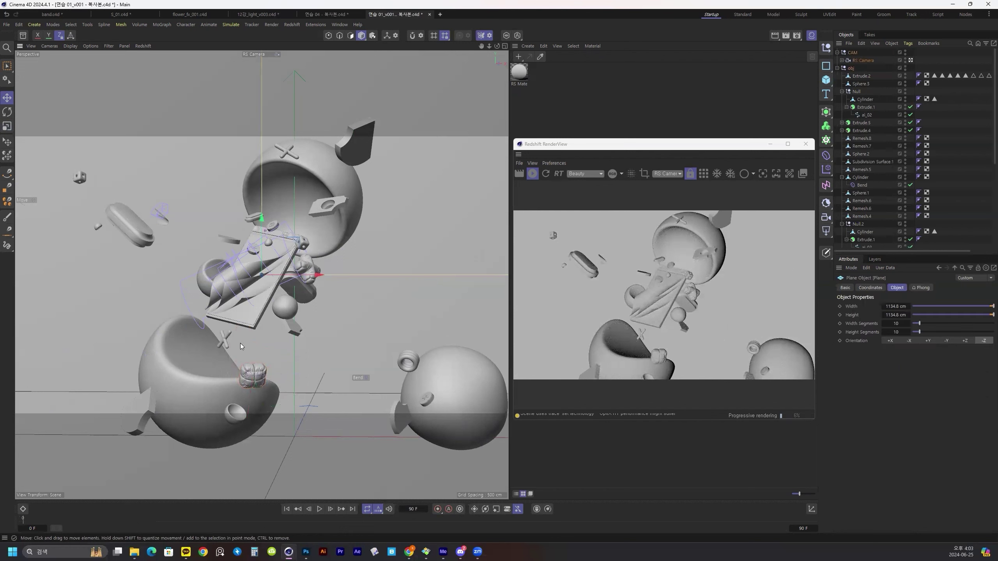
pyautogui.moveTo(236, 344); pyautogui.dragTo(230, 330)
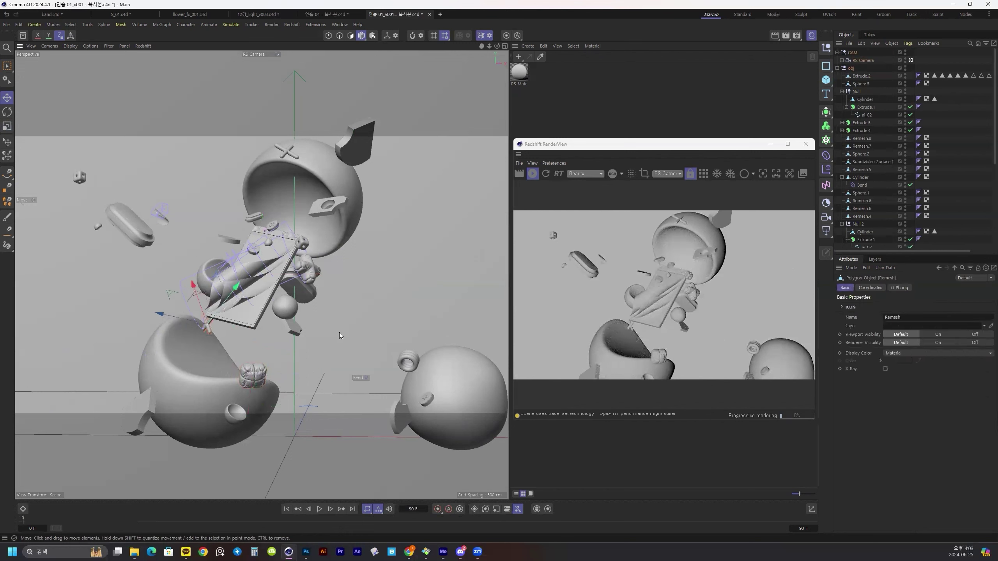
# Step: Move the round icon badge group from the panel up into the dome's opening
pyautogui.click(255, 251)
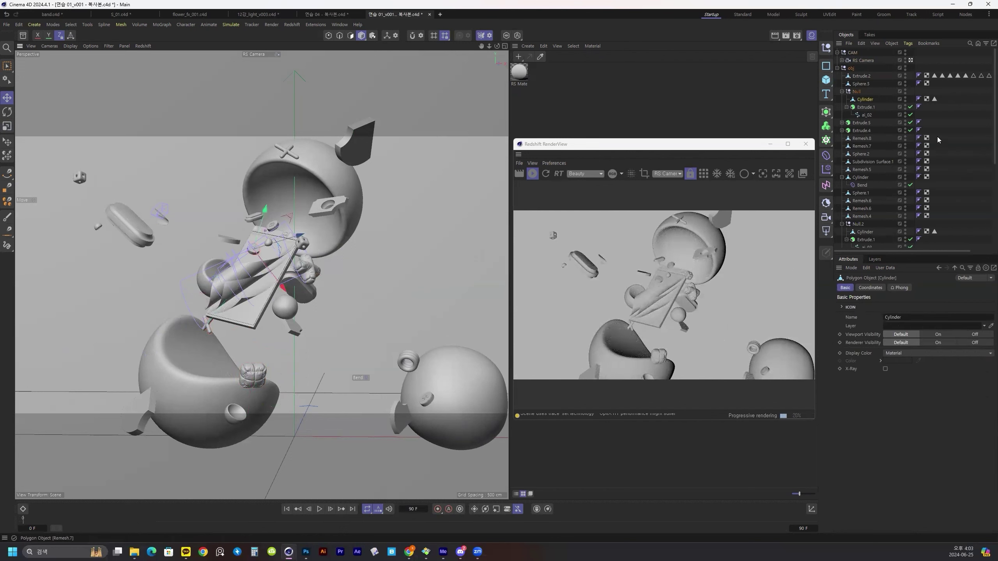
pyautogui.click(862, 93)
pyautogui.moveTo(255, 249); pyautogui.dragTo(243, 212)
# Step: Move the inflated star down beside the lower bowl and enlarge it
pyautogui.click(309, 269)
pyautogui.moveTo(308, 269); pyautogui.dragTo(319, 387)
pyautogui.press('t')
pyautogui.press('e')
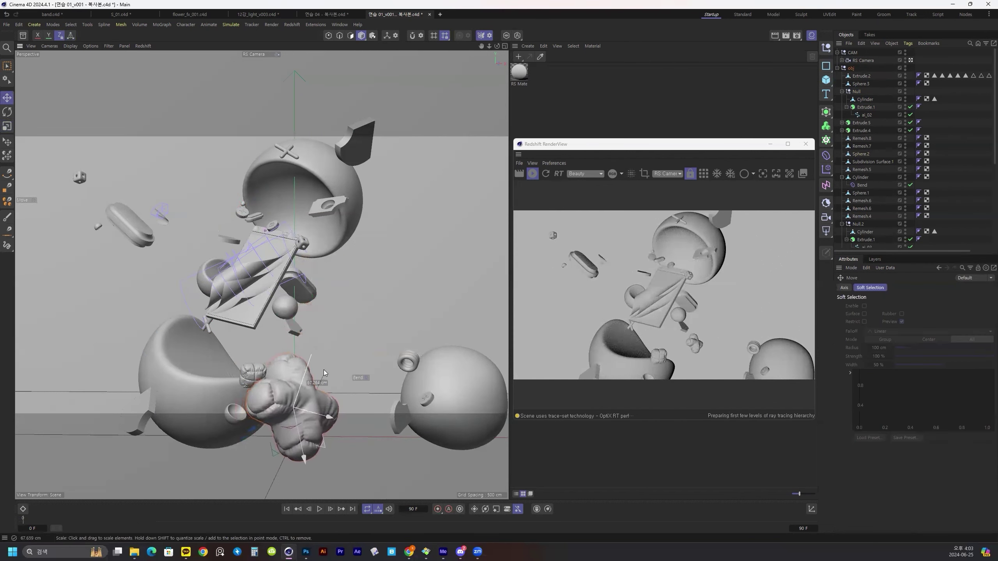
# Step: Rotate the small extruded piece below the panel and move it against the panel's lower edge
pyautogui.click(289, 329)
pyautogui.moveTo(289, 329); pyautogui.dragTo(310, 330)
pyautogui.press('r')
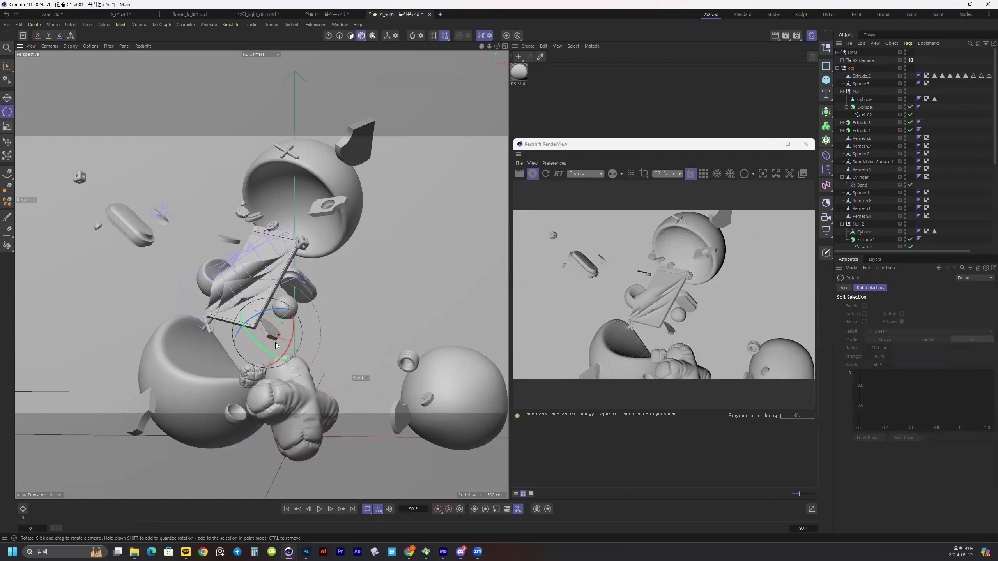
pyautogui.moveTo(211, 347); pyautogui.dragTo(210, 336)
pyautogui.press('e')
pyautogui.moveTo(367, 347); pyautogui.dragTo(335, 357)
# Step: Move the sphere up beside the panel's upper corner and shrink the extruded piece at its lower edge
pyautogui.click(292, 313)
pyautogui.moveTo(292, 313)
pyautogui.mouseDown()
pyautogui.moveTo(351, 276)
pyautogui.moveTo(317, 324)
pyautogui.moveTo(311, 312)
pyautogui.mouseUp()
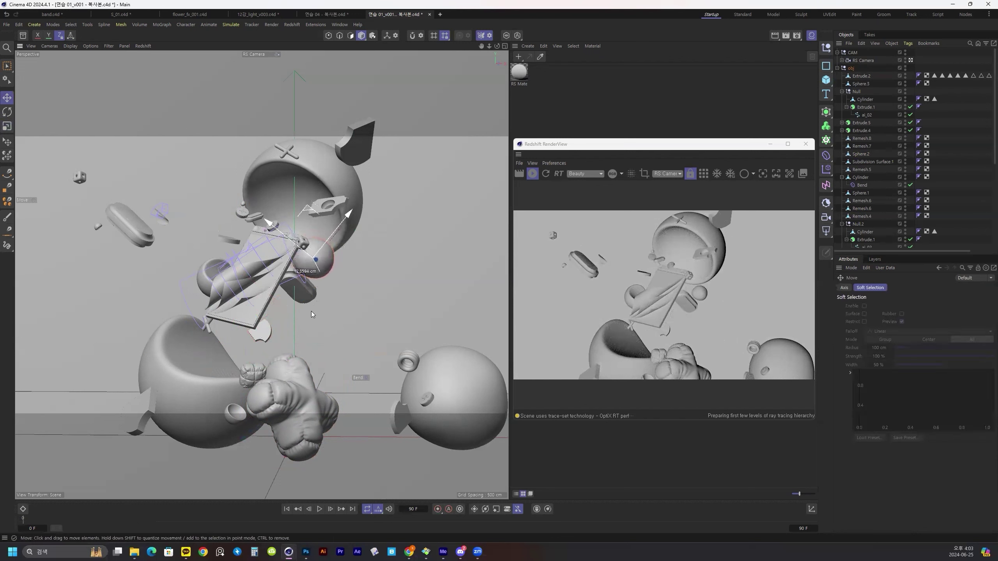
pyautogui.click(268, 333)
pyautogui.press('t')
pyautogui.press('e')
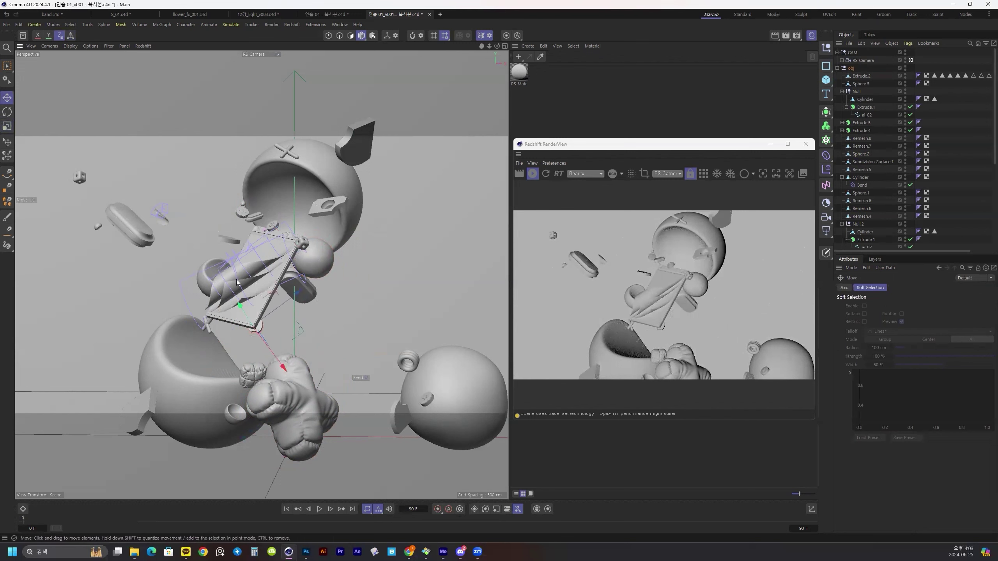
# Step: Move the small bowl up in front of the dome's rim and enlarge the dome behind the panel
pyautogui.click(212, 266)
pyautogui.moveTo(186, 308); pyautogui.dragTo(194, 258)
pyautogui.press('t')
pyautogui.moveTo(329, 178); pyautogui.dragTo(244, 315)
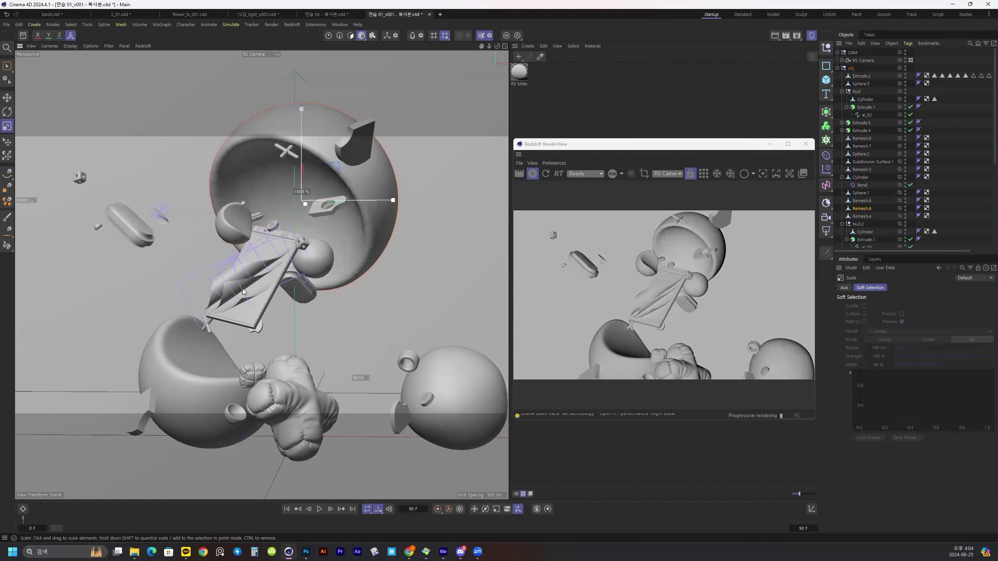
pyautogui.moveTo(262, 276)
pyautogui.keyDown('alt'); pyautogui.mouseDown(button='right')
pyautogui.moveTo(333, 258)
pyautogui.moveTo(293, 269)
pyautogui.mouseUp(button='right'); pyautogui.keyUp('alt')
pyautogui.moveTo(369, 238); pyautogui.dragTo(383, 260)
pyautogui.press('e')
# Step: Try a larger scale on the lower bowl, undo it and delete the bowl
pyautogui.click(147, 436)
pyautogui.press('t')
pyautogui.moveTo(177, 370); pyautogui.dragTo(263, 332)
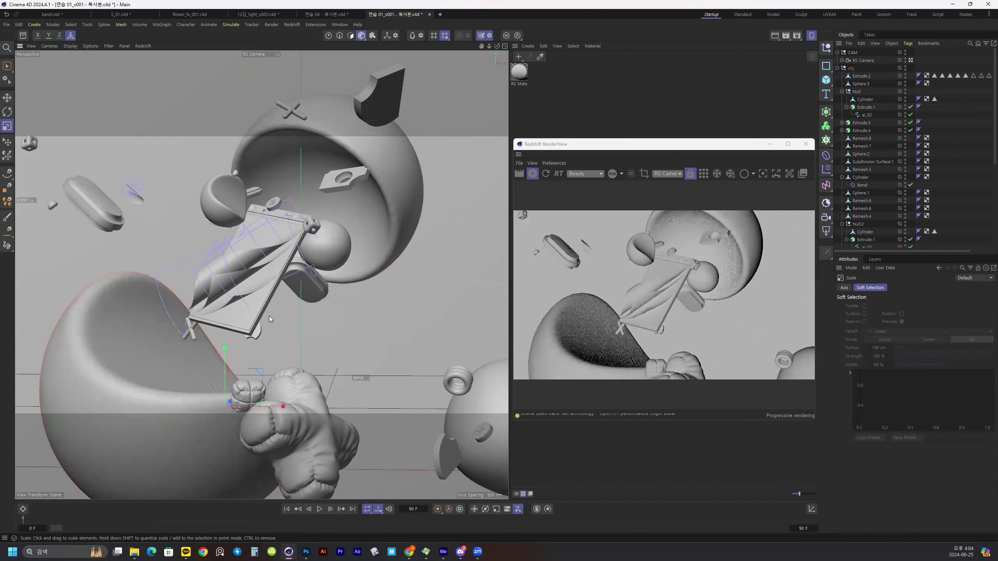
pyautogui.hotkey('ctrl', 'z')
# Step: Duplicate the large dome, then rotate and place the copy as an upright bowl beneath the panel
pyautogui.click(408, 213)
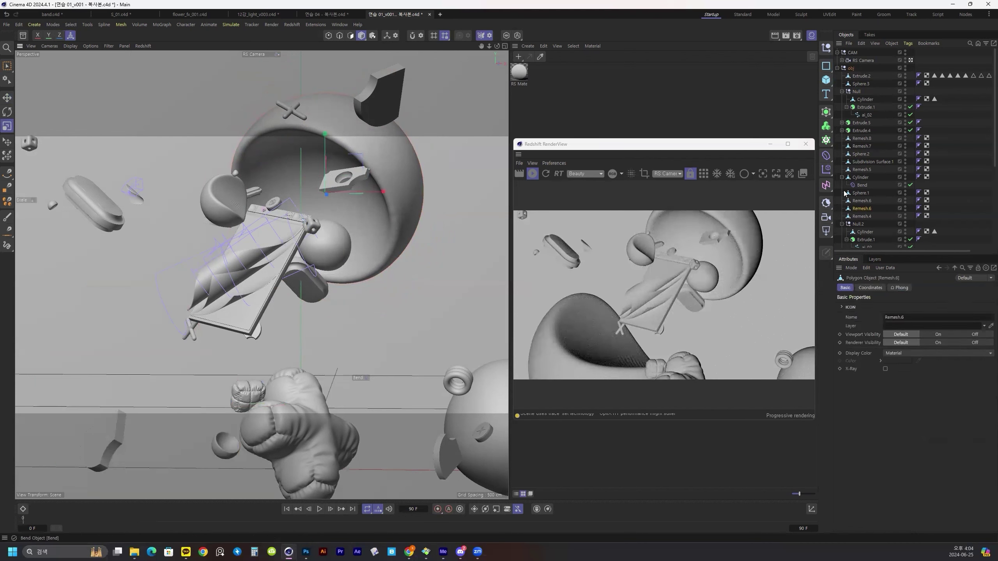
pyautogui.keyDown('ctrl'); pyautogui.moveTo(857, 205); pyautogui.dragTo(858, 205); pyautogui.keyUp('ctrl')
pyautogui.moveTo(363, 221); pyautogui.dragTo(286, 313)
pyautogui.hotkey('ctrl', 'z')
pyautogui.press('e')
pyautogui.moveTo(353, 231); pyautogui.dragTo(294, 296)
pyautogui.press('r')
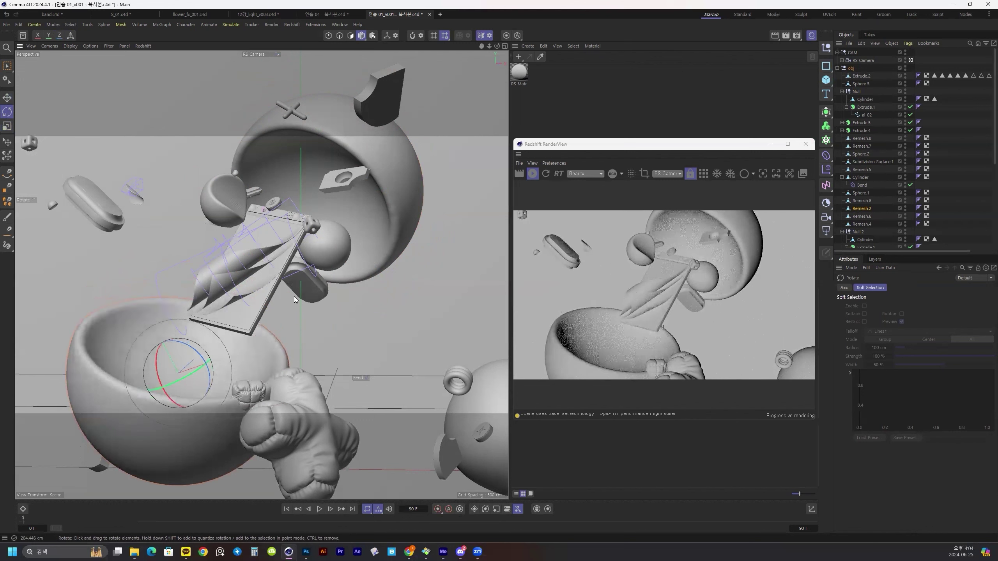
pyautogui.press('e')
pyautogui.moveTo(271, 345)
pyautogui.mouseDown()
pyautogui.moveTo(315, 341)
pyautogui.moveTo(232, 378)
pyautogui.moveTo(226, 349)
pyautogui.moveTo(282, 339)
pyautogui.mouseUp()
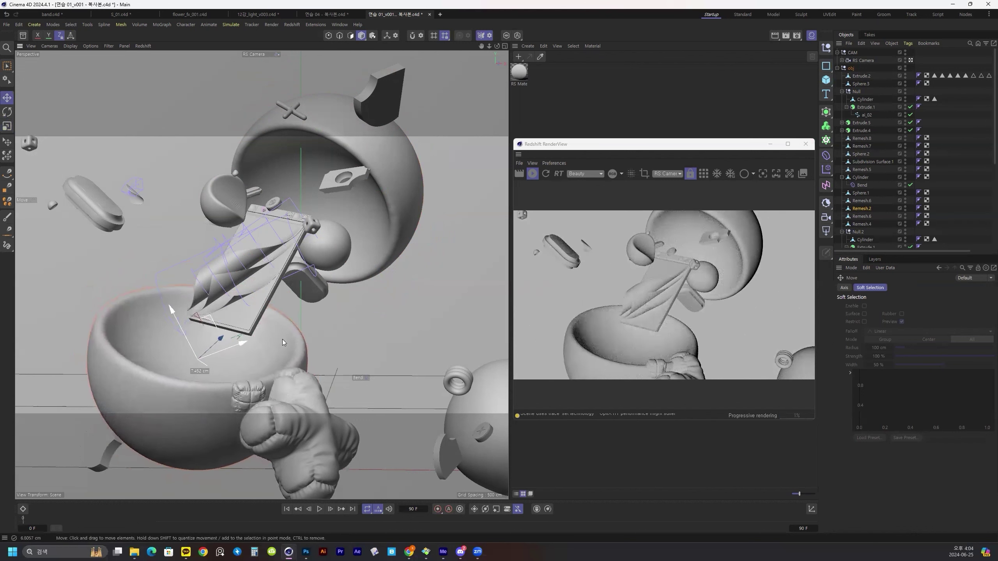
# Step: Move the puffy cross-shaped object out beside the large bowl and the capsule up toward the dome
pyautogui.moveTo(302, 409); pyautogui.dragTo(357, 384)
pyautogui.keyDown('alt'); pyautogui.moveTo(291, 324); pyautogui.dragTo(223, 300); pyautogui.keyUp('alt')
pyautogui.moveTo(82, 223); pyautogui.dragTo(130, 150)
pyautogui.click(209, 247)
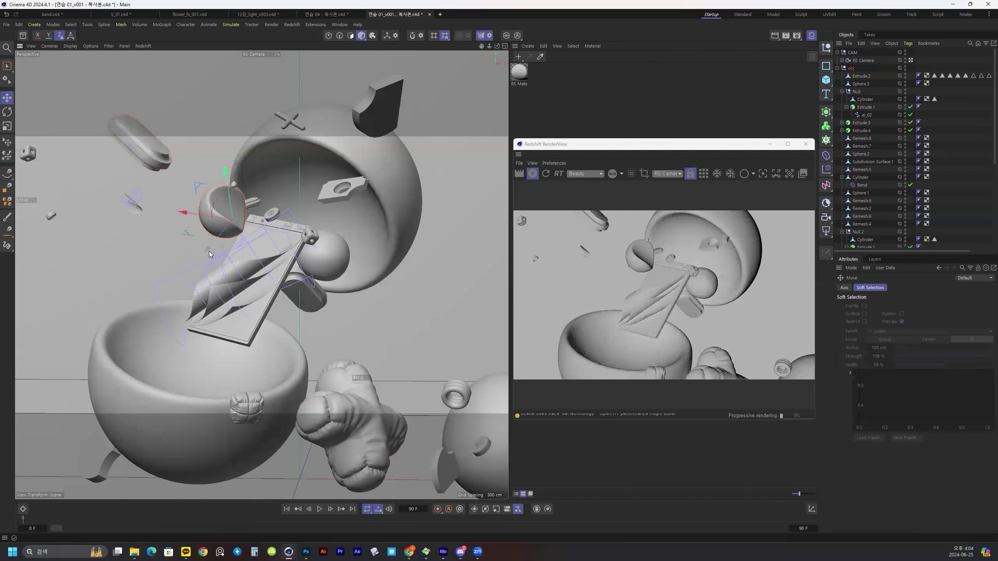
# Step: Delete the large sphere with its ring beside the puffy object and the extruded horn piece on top of the dome
pyautogui.click(463, 401)
pyautogui.keyDown('shift'); pyautogui.click(457, 432); pyautogui.keyUp('shift')
pyautogui.moveTo(457, 432); pyautogui.dragTo(365, 345)
pyautogui.press('Delete')
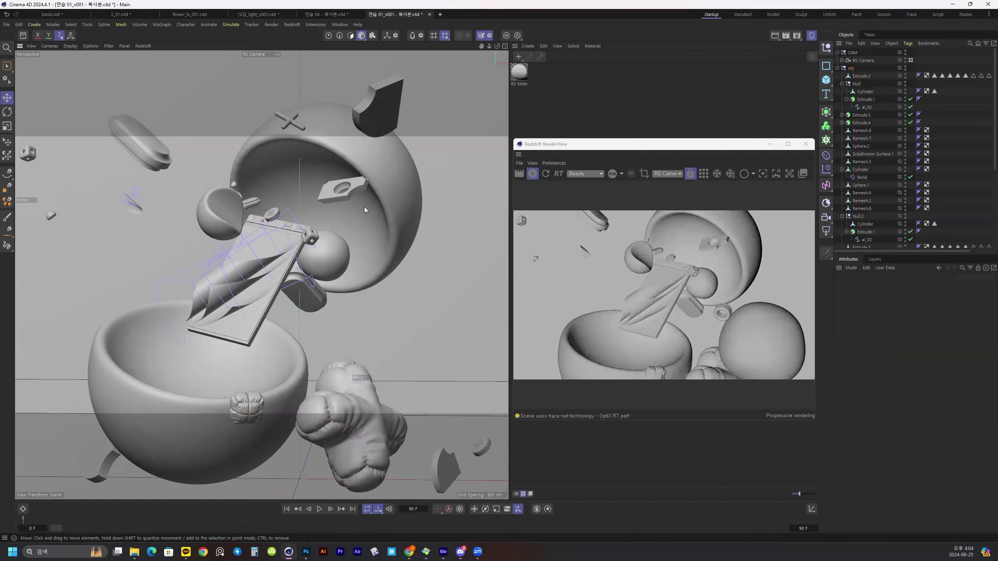
pyautogui.click(385, 119)
pyautogui.press('Delete')
# Step: Move the X-shaped piece down from the top of the dome into its opening
pyautogui.click(292, 122)
pyautogui.moveTo(332, 122); pyautogui.dragTo(267, 225)
pyautogui.keyDown('alt'); pyautogui.moveTo(320, 299); pyautogui.dragTo(329, 303, button='middle'); pyautogui.keyUp('alt')
pyautogui.moveTo(263, 272)
pyautogui.keyDown('alt'); pyautogui.mouseDown()
pyautogui.moveTo(249, 271)
pyautogui.moveTo(287, 272)
pyautogui.moveTo(276, 282)
pyautogui.mouseUp(); pyautogui.keyUp('alt')
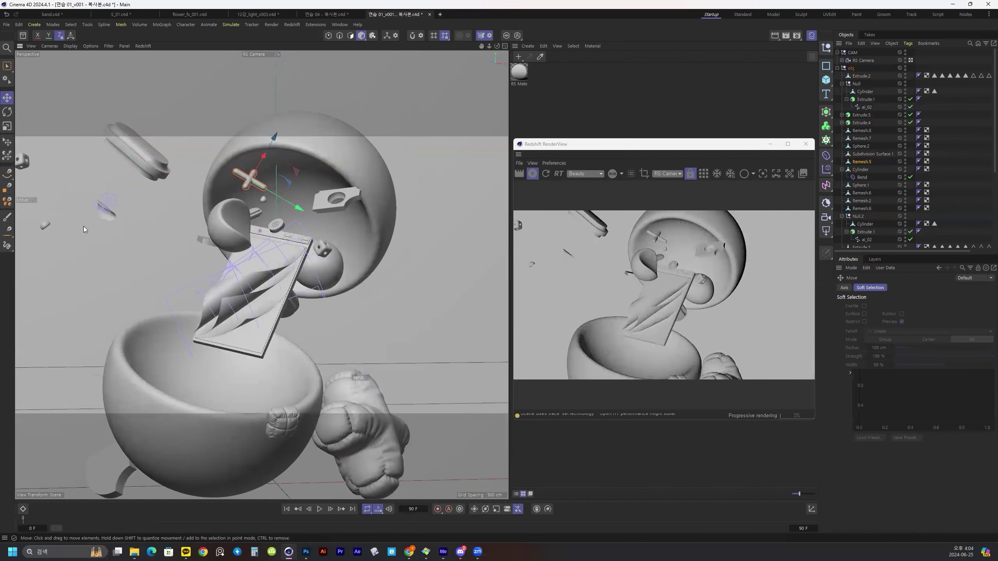
# Step: Move the bent cylinder behind the dome's lower edge, the small stone beside the small bowl, and the capsule closer to the dome
pyautogui.moveTo(111, 221); pyautogui.dragTo(393, 284)
pyautogui.click(93, 252)
pyautogui.moveTo(43, 223); pyautogui.dragTo(256, 233)
pyautogui.moveTo(153, 180); pyautogui.dragTo(174, 227)
# Step: Move the die beneath the sphere beside the panel and lift the small puffy cube to the large bowl's inner rim
pyautogui.click(16, 165)
pyautogui.moveTo(41, 211); pyautogui.dragTo(332, 361)
pyautogui.click(287, 426)
pyautogui.moveTo(340, 397); pyautogui.dragTo(340, 349)
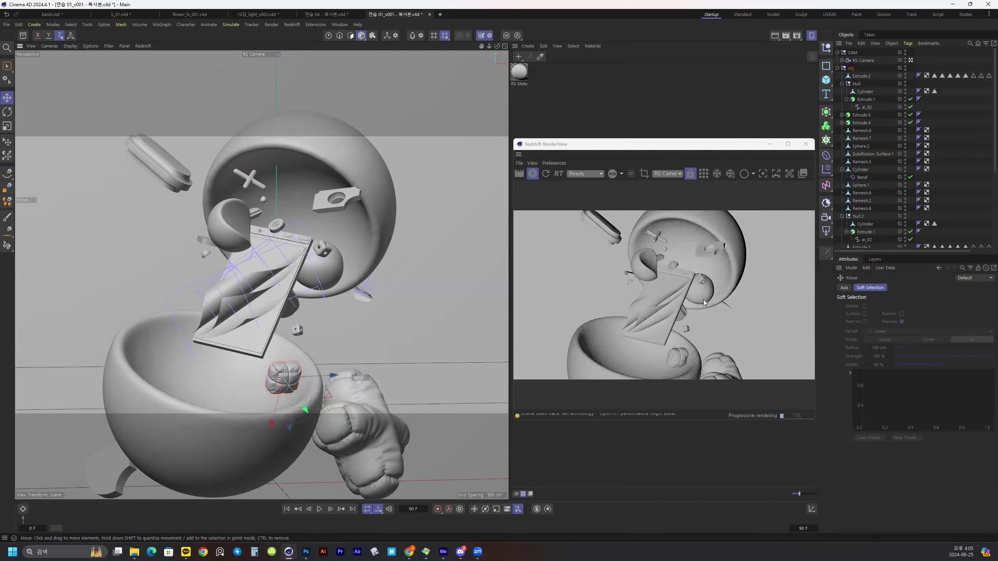
# Step: Duplicate the small puffy cube, scale the copy down and place it on the panel's lower edge
pyautogui.scroll(-5, 880, 129)
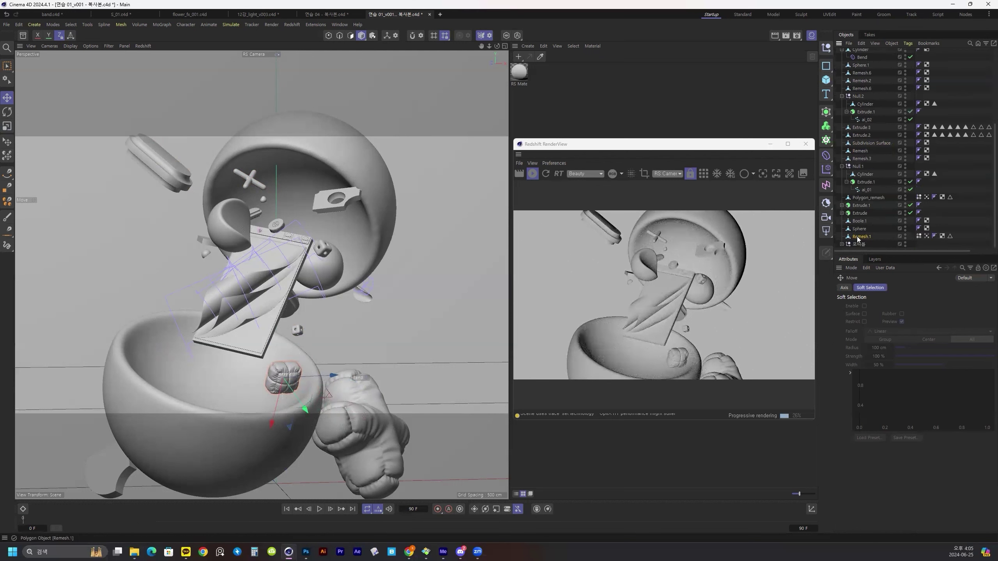
pyautogui.keyDown('ctrl'); pyautogui.moveTo(355, 353); pyautogui.dragTo(189, 409); pyautogui.keyUp('ctrl')
pyautogui.press('t')
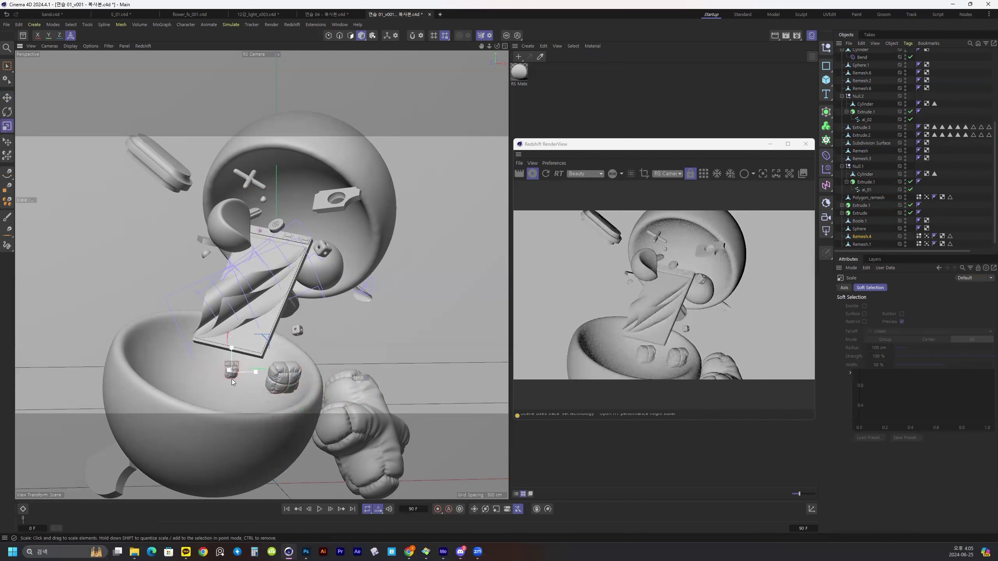
pyautogui.press('r')
pyautogui.press('e')
pyautogui.moveTo(249, 420); pyautogui.dragTo(234, 392)
# Step: Move the bent cylinder across to the panel's outer side and raise the bracket with the hole to the dome's upper rim
pyautogui.click(292, 305)
pyautogui.moveTo(310, 312); pyautogui.dragTo(172, 316)
pyautogui.click(369, 295)
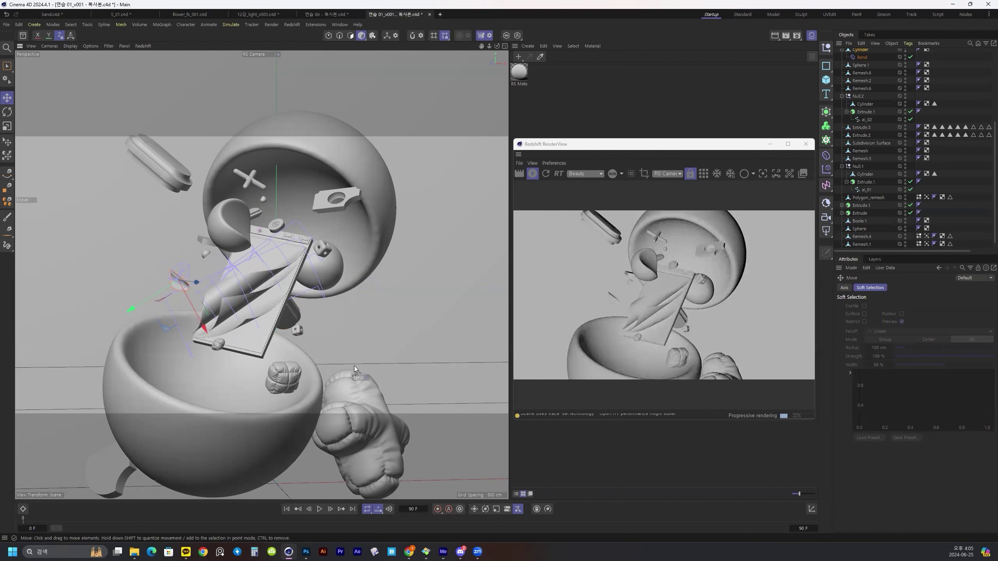
pyautogui.moveTo(330, 213)
pyautogui.mouseDown()
pyautogui.moveTo(351, 240)
pyautogui.moveTo(321, 203)
pyautogui.moveTo(360, 236)
pyautogui.moveTo(334, 227)
pyautogui.moveTo(331, 195)
pyautogui.mouseUp()
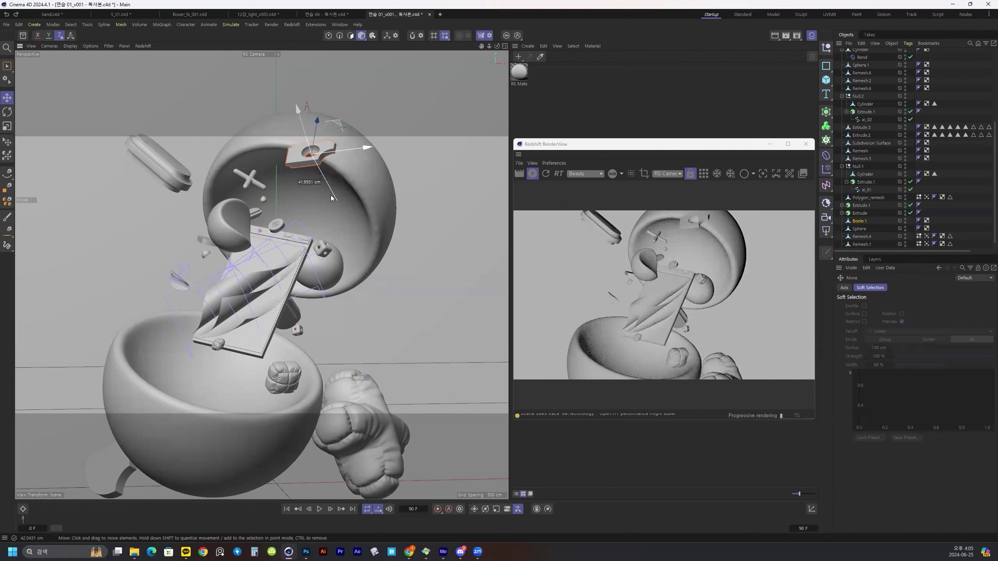
# Step: Nudge the small sphere inside the dome's opening and rotate the capsule beside the dome
pyautogui.click(266, 201)
pyautogui.moveTo(265, 211); pyautogui.dragTo(247, 209)
pyautogui.press('r')
pyautogui.click(156, 173)
pyautogui.moveTo(142, 201); pyautogui.dragTo(160, 209)
pyautogui.press('e')
# Step: Add a Redshift area light and rotate it to face straight down onto the objects
pyautogui.scroll(5, 875, 89)
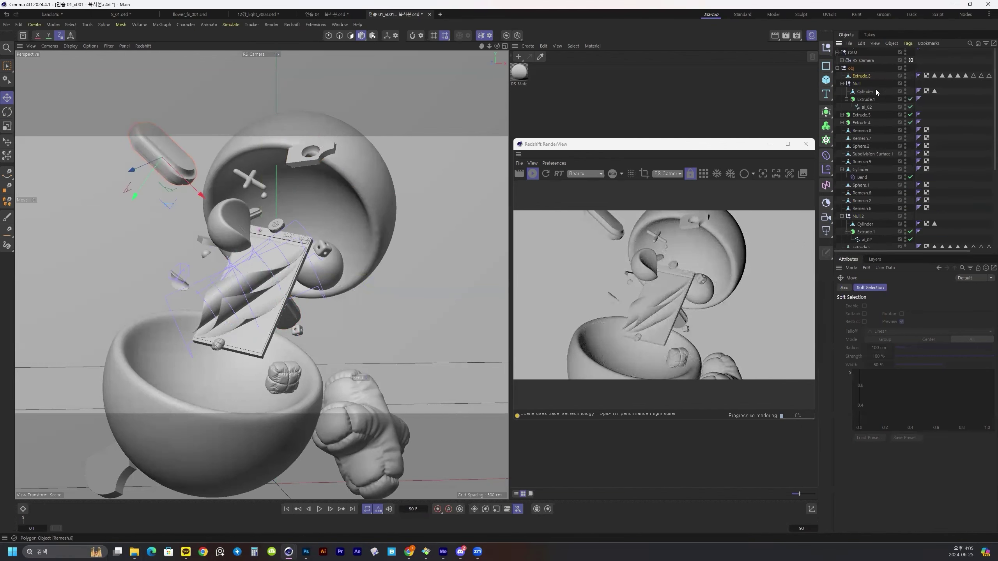
pyautogui.click(291, 24)
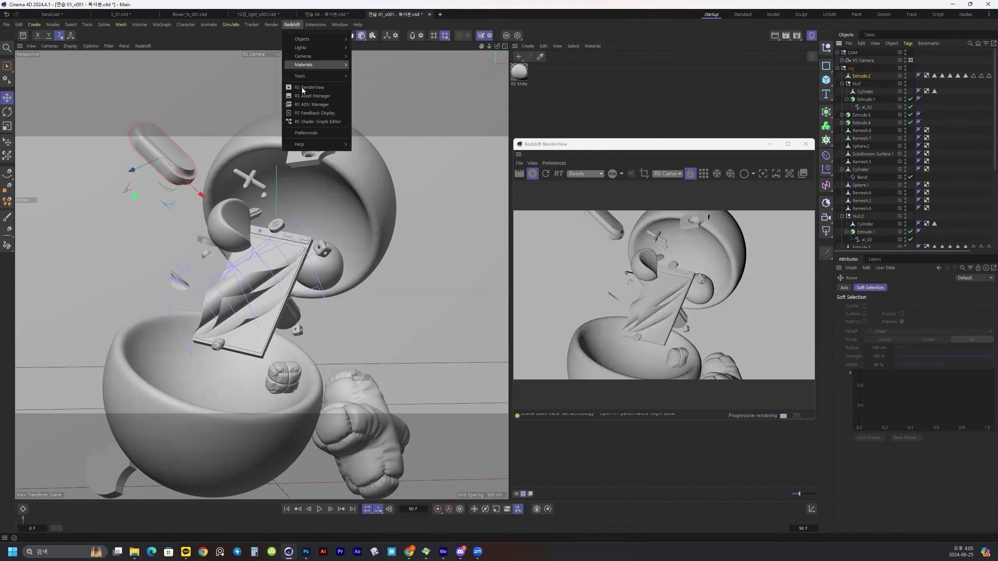
pyautogui.click(373, 48)
pyautogui.press('r')
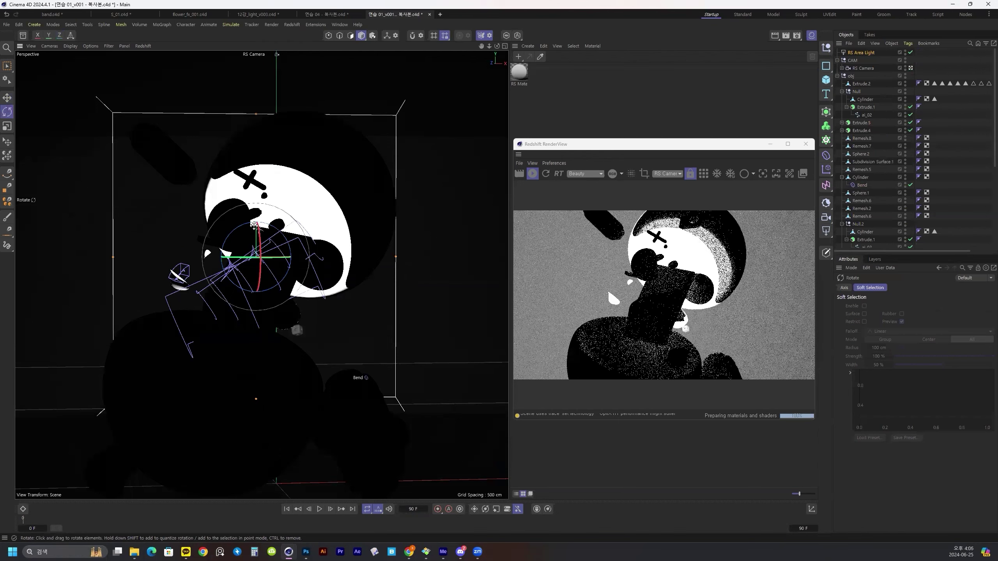
pyautogui.moveTo(254, 226); pyautogui.dragTo(248, 192)
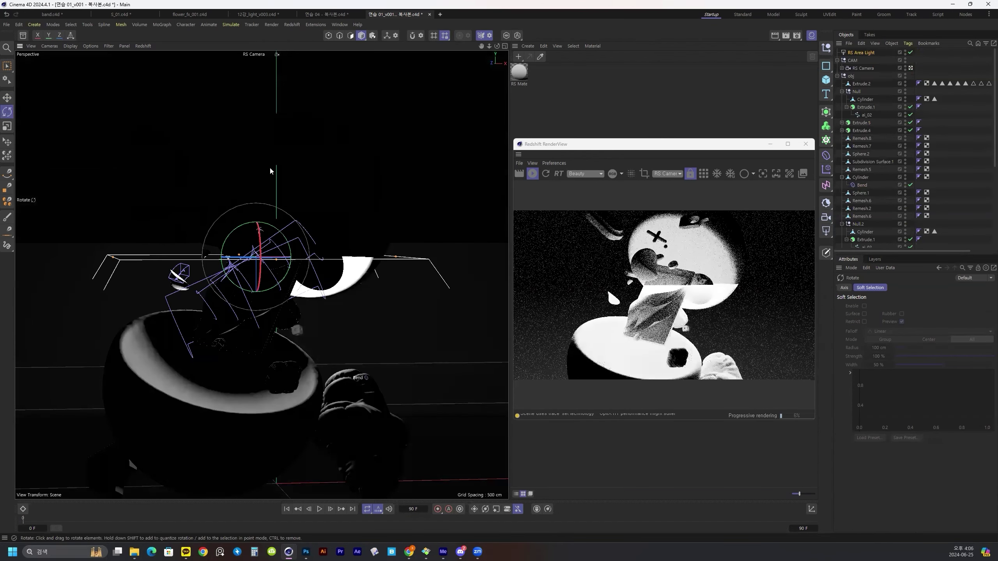
pyautogui.moveTo(271, 149); pyautogui.dragTo(311, 183)
pyautogui.hotkey('ctrl', 'z')
pyautogui.press('e')
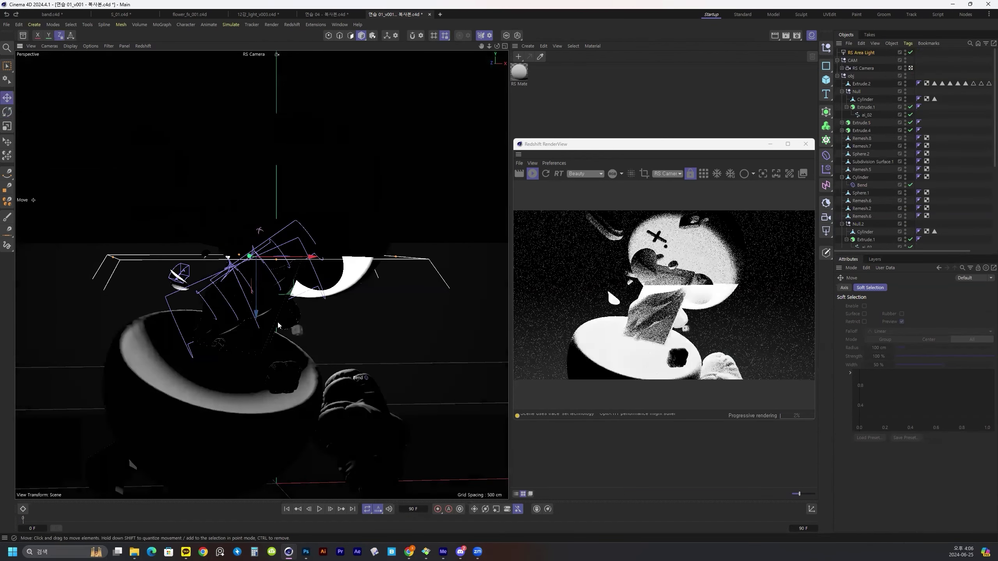
# Step: Raise the area light above the dome and shift it horizontally to light the objects from the front
pyautogui.moveTo(256, 316); pyautogui.dragTo(245, 121)
pyautogui.click(62, 37)
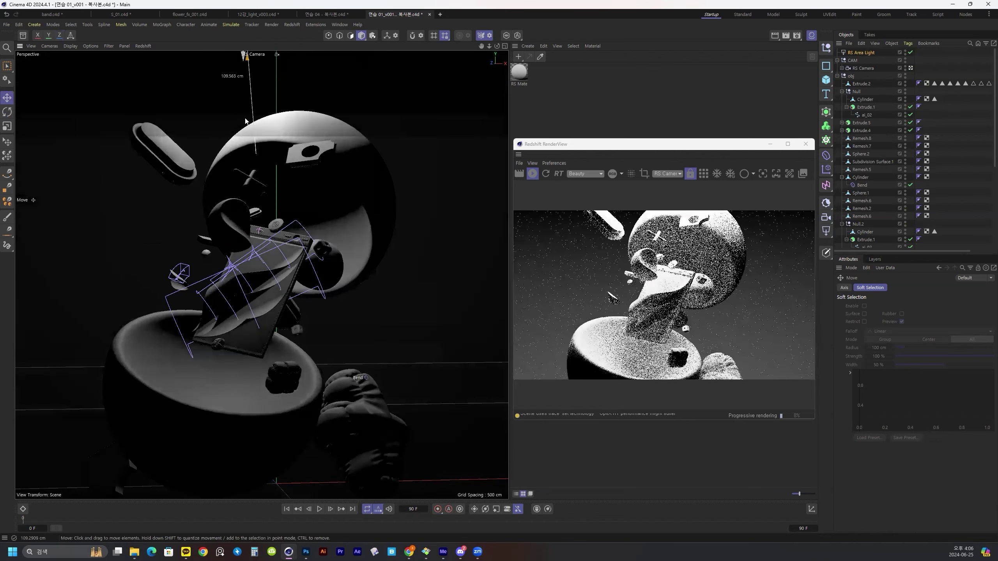
pyautogui.press('F2')
pyautogui.moveTo(281, 257)
pyautogui.mouseDown()
pyautogui.moveTo(282, 328)
pyautogui.moveTo(286, 270)
pyautogui.moveTo(349, 275)
pyautogui.mouseUp()
pyautogui.press('F1')
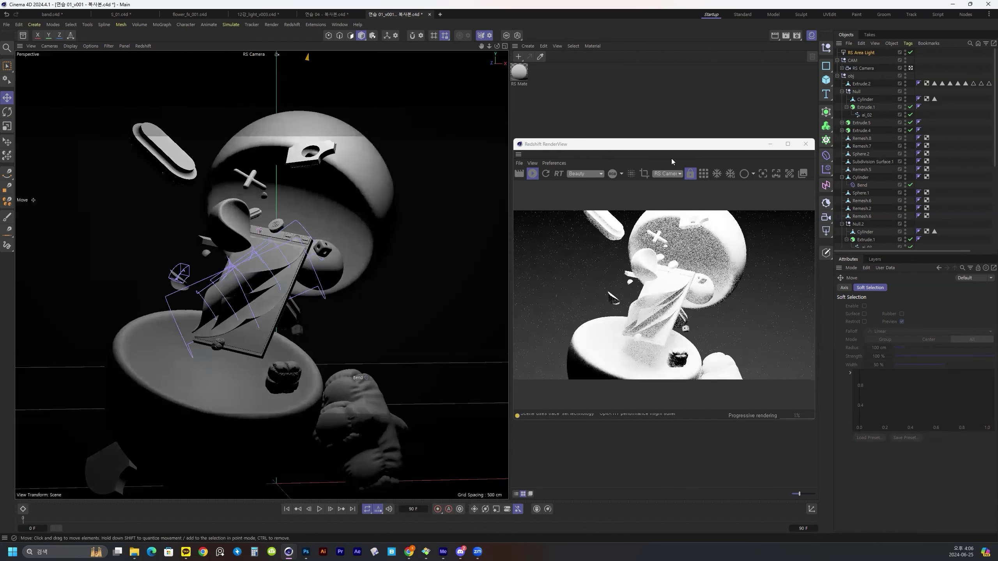
# Step: Set the area light's intensity to 10
pyautogui.click(866, 54)
pyautogui.click(904, 349)
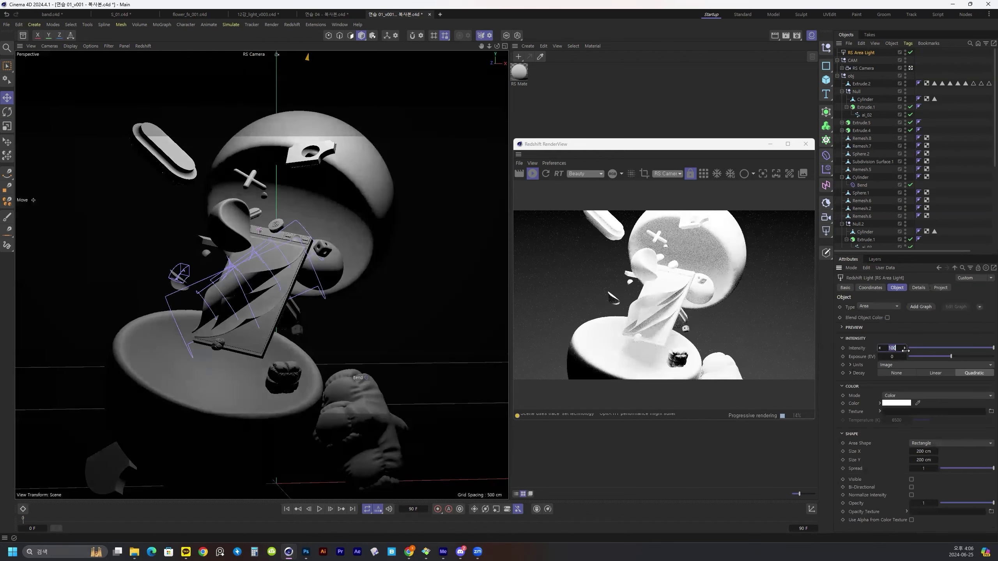
pyautogui.write('10')
pyautogui.press('Return')
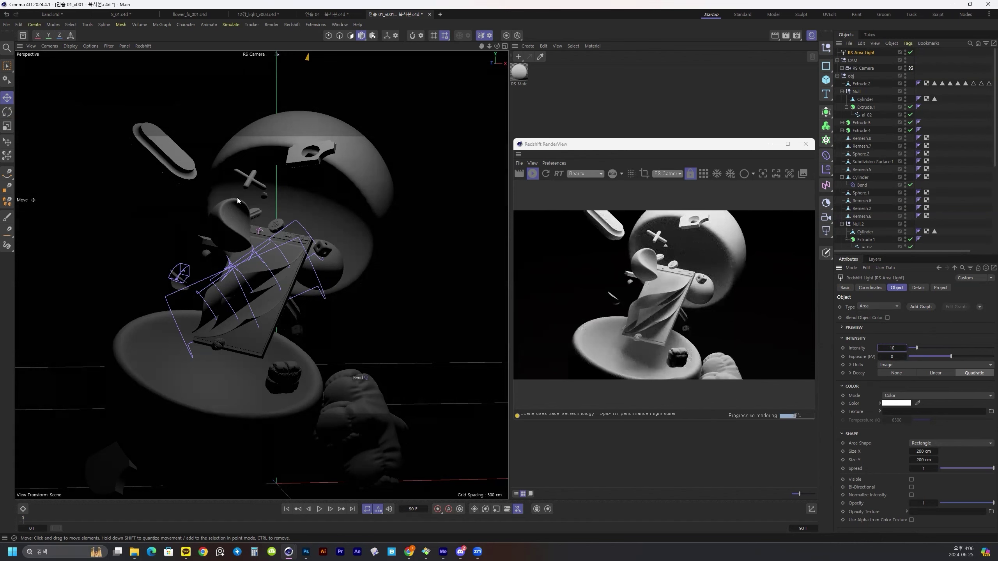
# Step: Move the X-shaped piece out between the capsule and dome, and bring the small extruded piece and sphere closer to the small bowl
pyautogui.click(247, 188)
pyautogui.moveTo(248, 188); pyautogui.dragTo(229, 204)
pyautogui.click(262, 202)
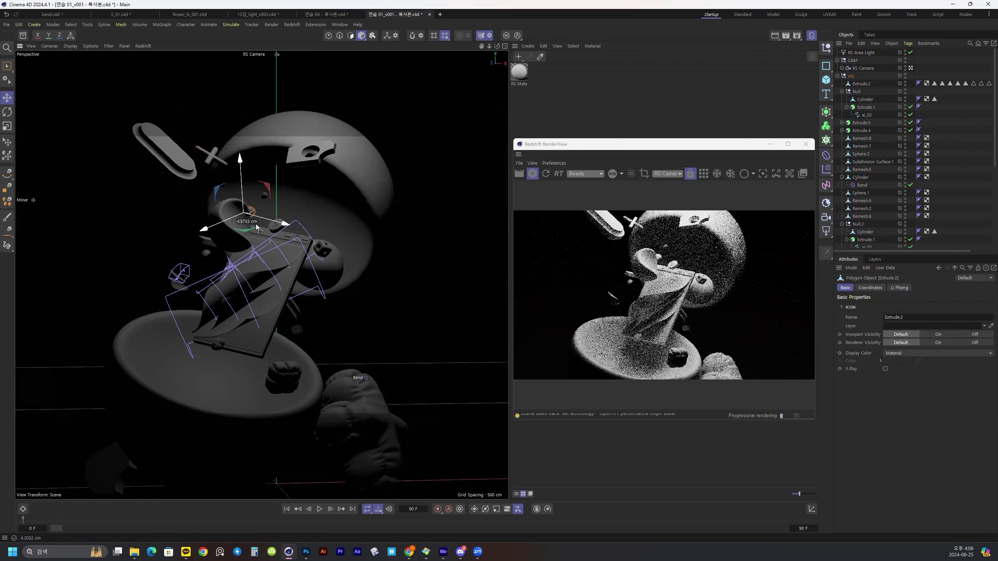
pyautogui.moveTo(265, 207); pyautogui.dragTo(256, 216)
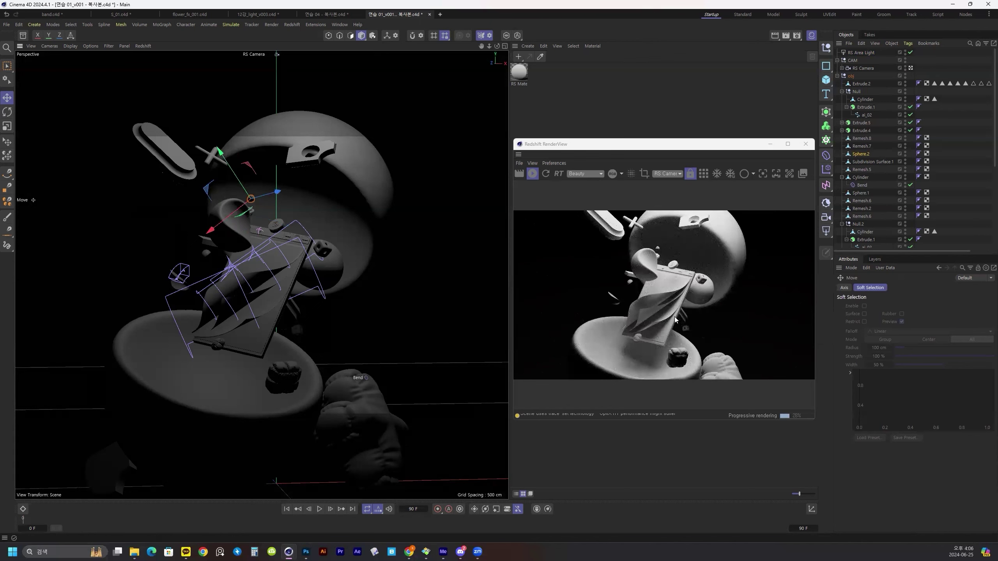
# Step: Lower the puffy cross-shaped object and place a duplicate of it behind the large bowl's opposite rim
pyautogui.click(383, 397)
pyautogui.moveTo(372, 412); pyautogui.dragTo(367, 433)
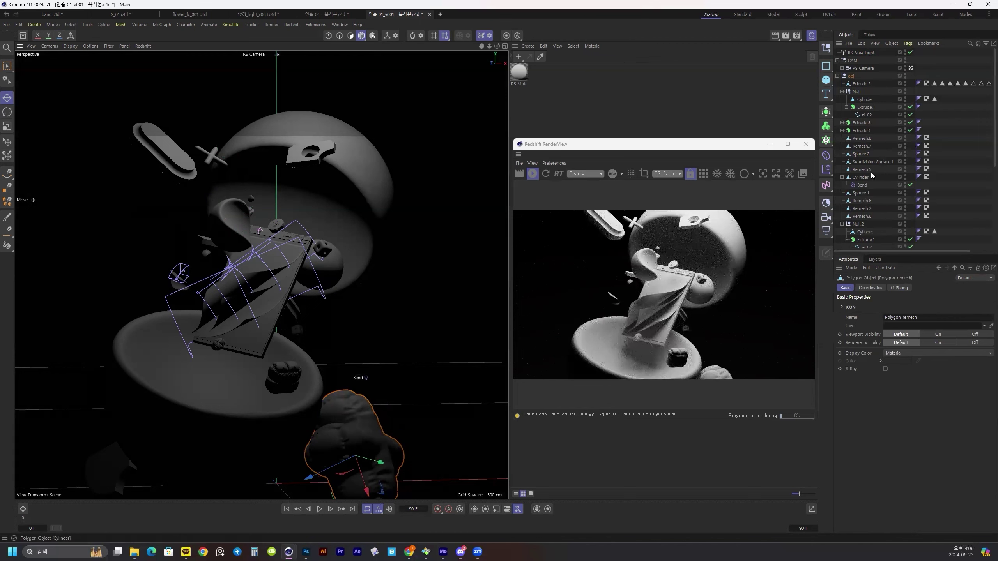
pyautogui.scroll(-5, 871, 175)
pyautogui.moveTo(863, 190); pyautogui.dragTo(855, 188)
pyautogui.moveTo(410, 364); pyautogui.dragTo(238, 240)
pyautogui.moveTo(179, 351); pyautogui.dragTo(179, 323)
pyautogui.press('t')
pyautogui.press('e')
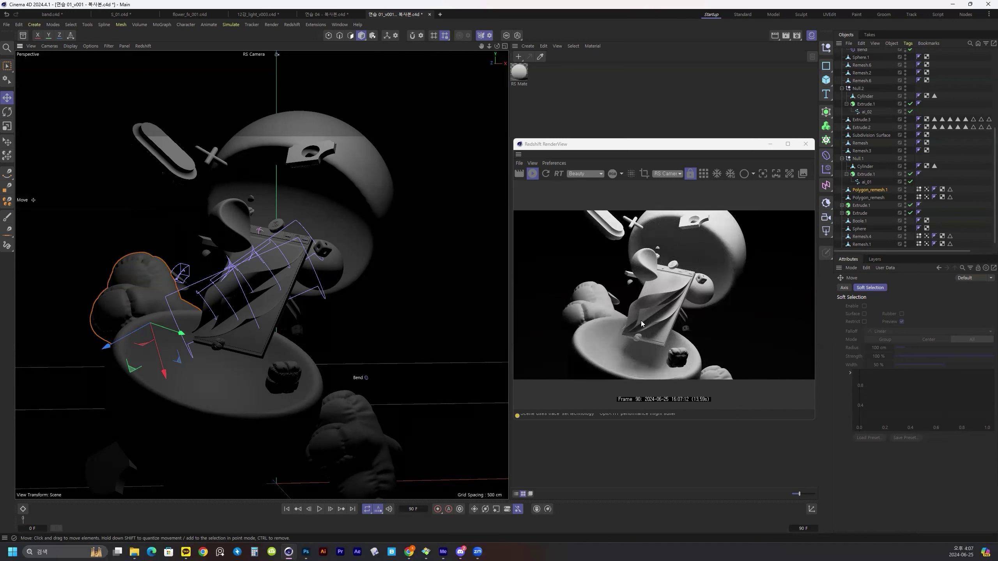
# Step: Rotate the large dome slightly and shift it up behind the panel
pyautogui.click(370, 206)
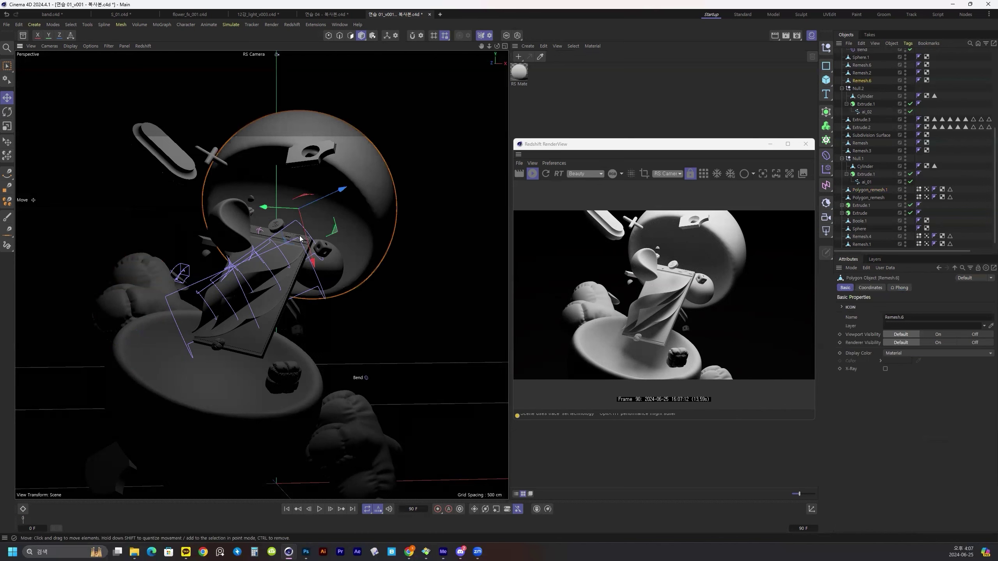
pyautogui.press('r')
pyautogui.moveTo(299, 219); pyautogui.dragTo(310, 221)
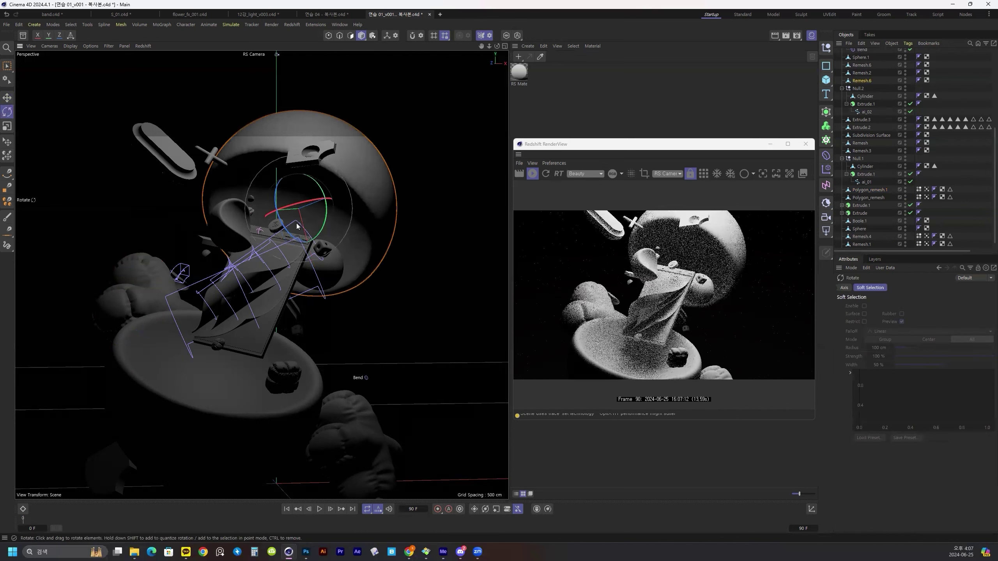
pyautogui.press('e')
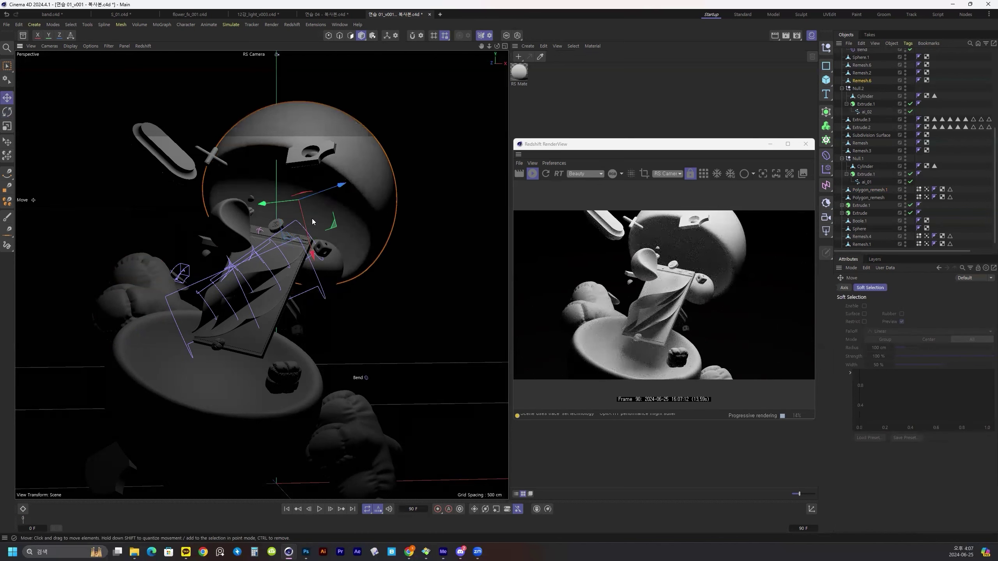